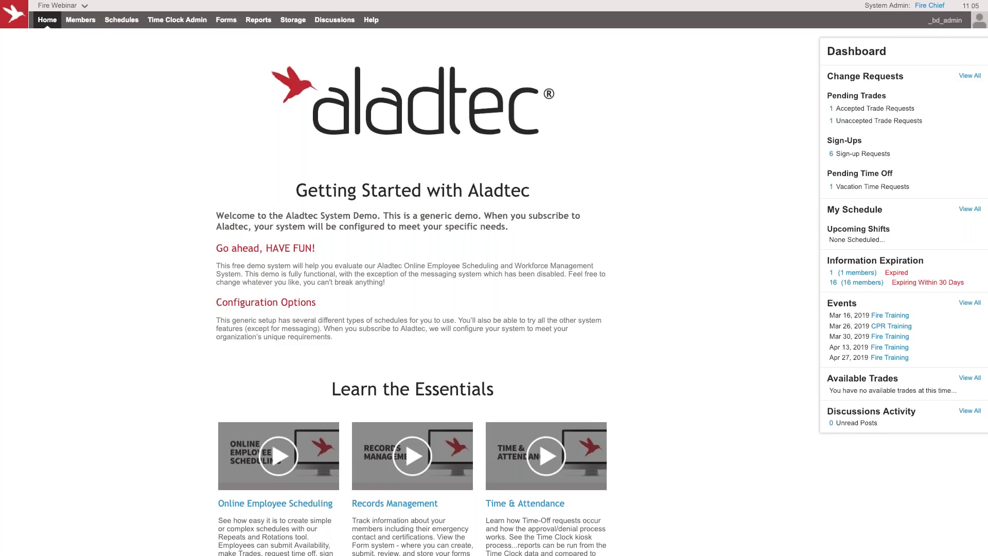
Look through the home page from the getting started text to the additional help section and return to its beginning.
scroll(494, 288, down, 3)
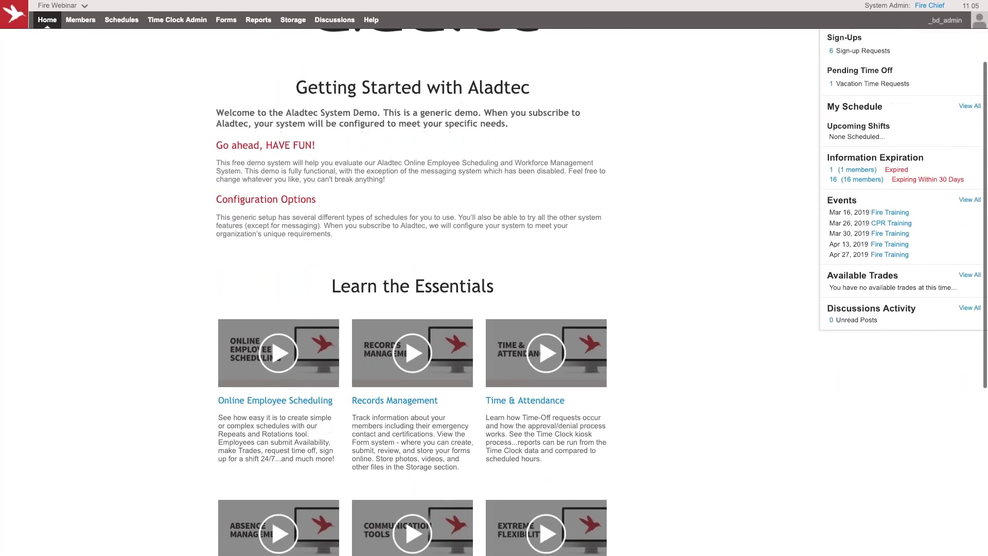
scroll(494, 289, down, 3)
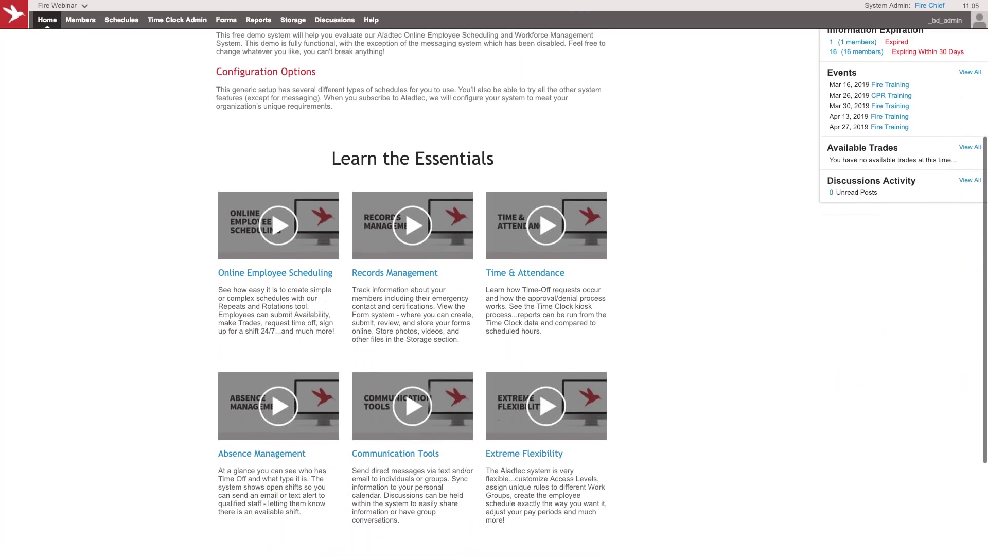
scroll(494, 288, down, 1)
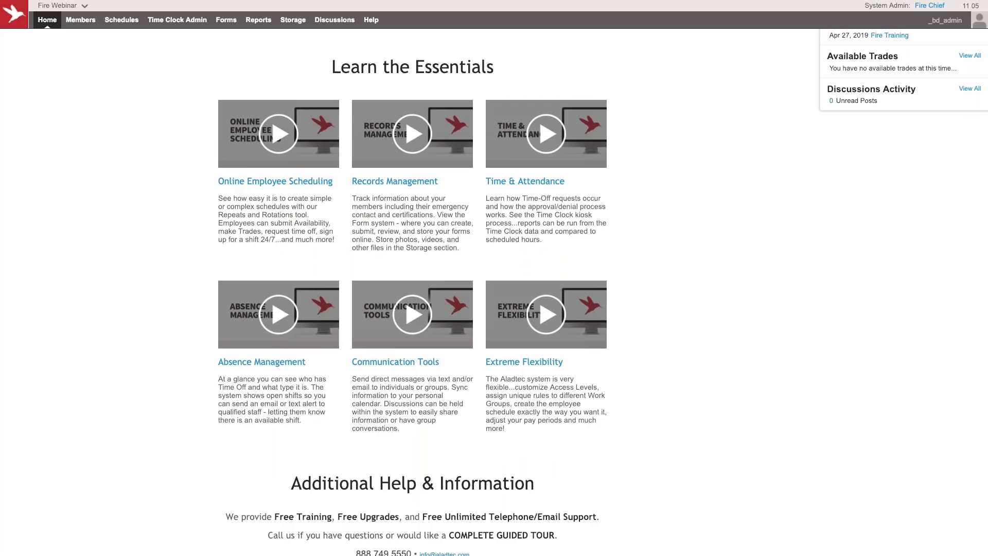
scroll(494, 288, down, 1)
scroll(494, 288, up, 4)
scroll(620, 128, up, 3)
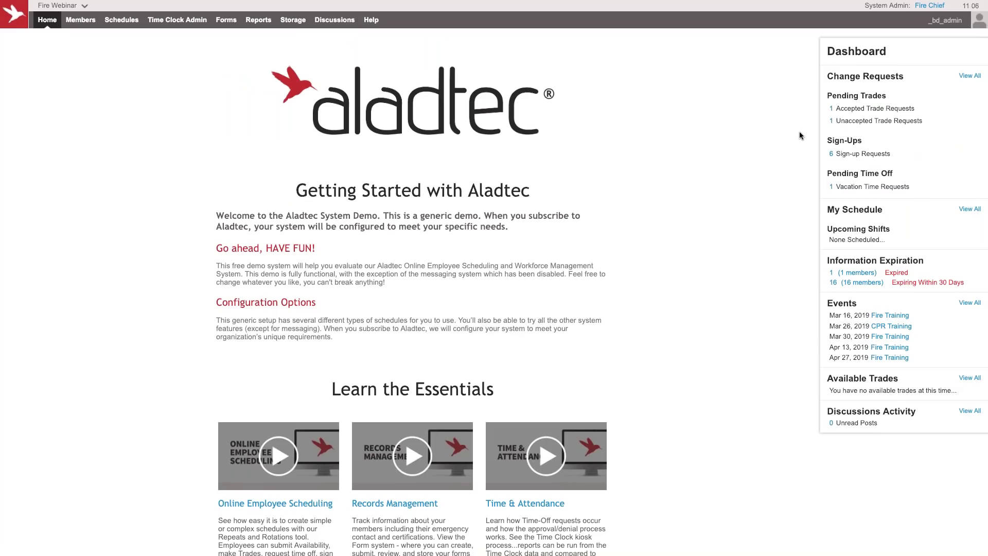
Expand the accepted and unaccepted trade requests on the dashboard, and briefly view the sign-up request details.
click(868, 108)
click(873, 140)
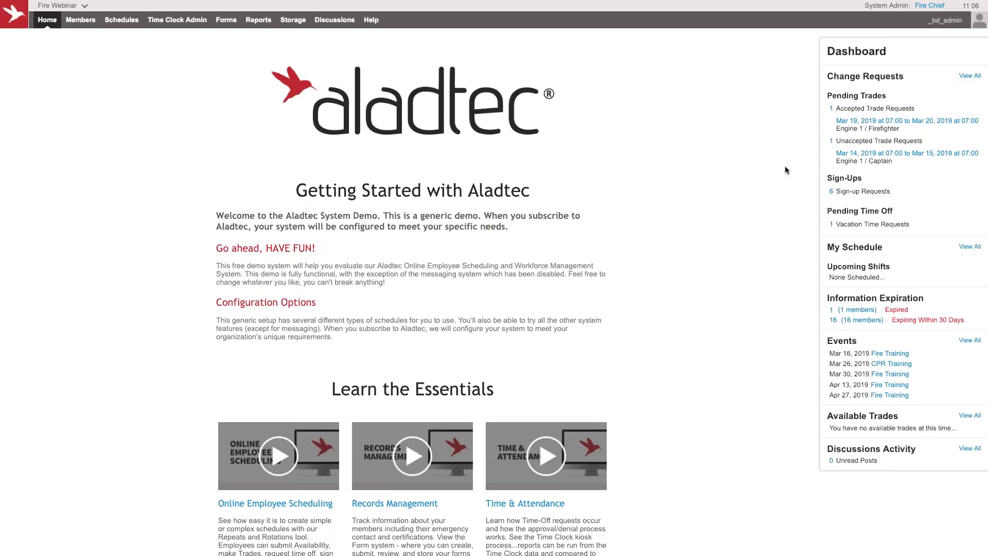
click(842, 191)
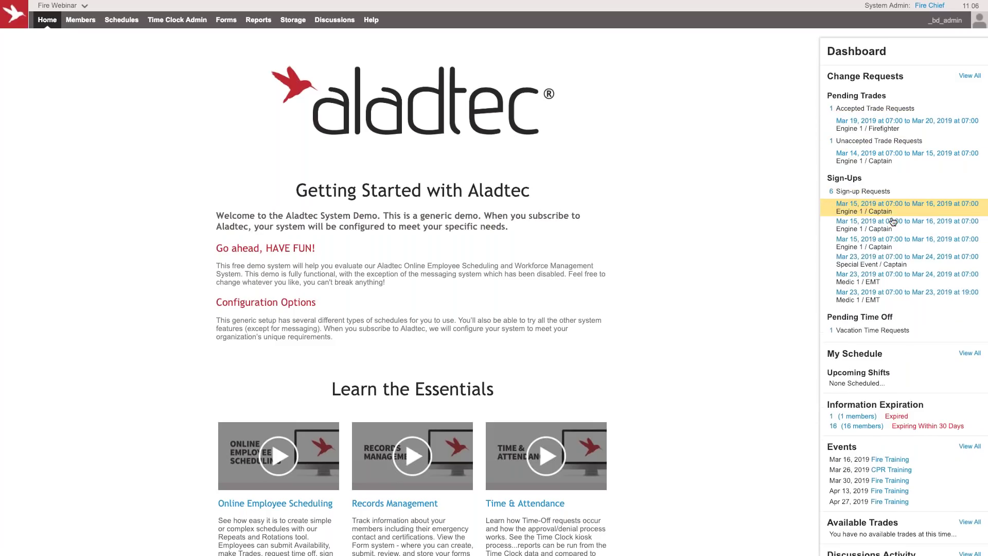
click(854, 191)
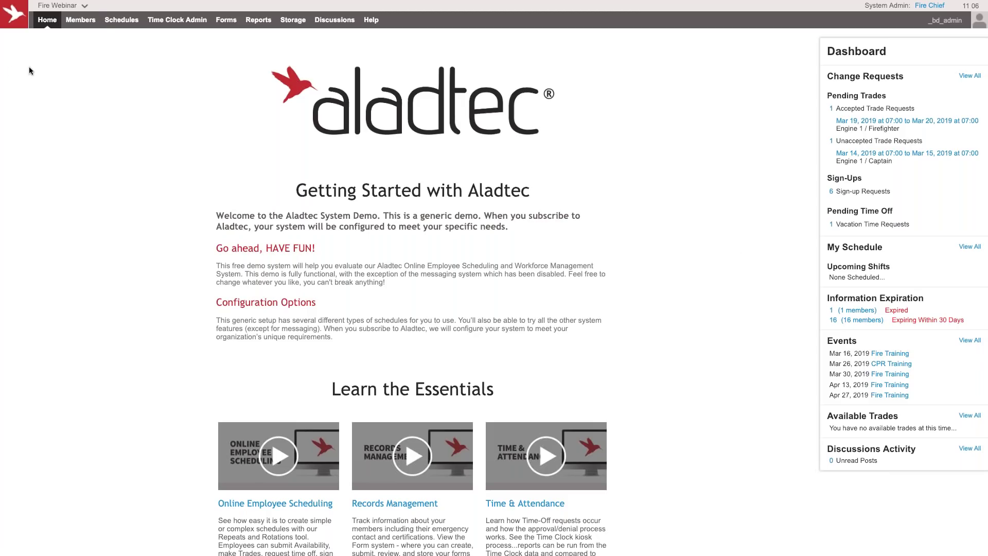
Open the Member Database and change its view to General Information.
mouse_move(81, 20)
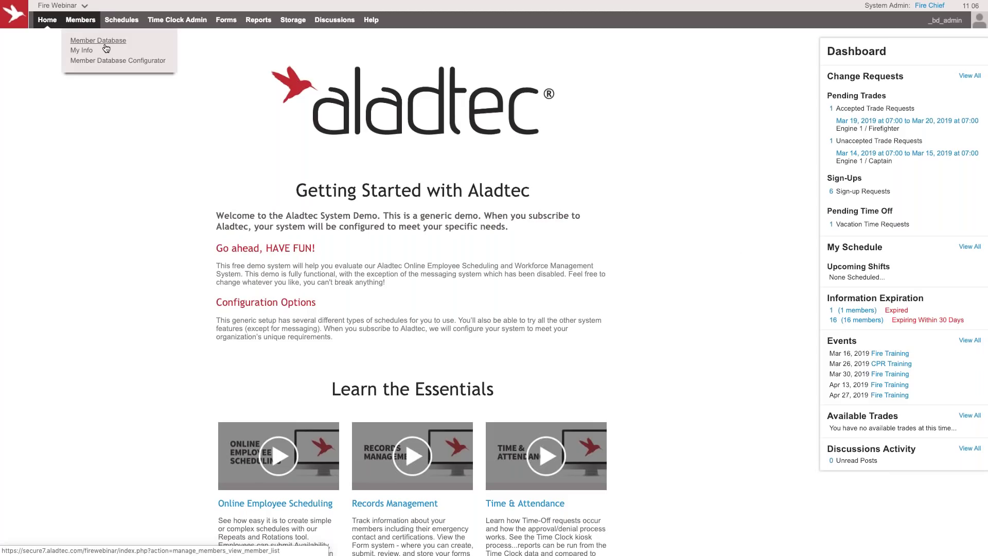
click(105, 45)
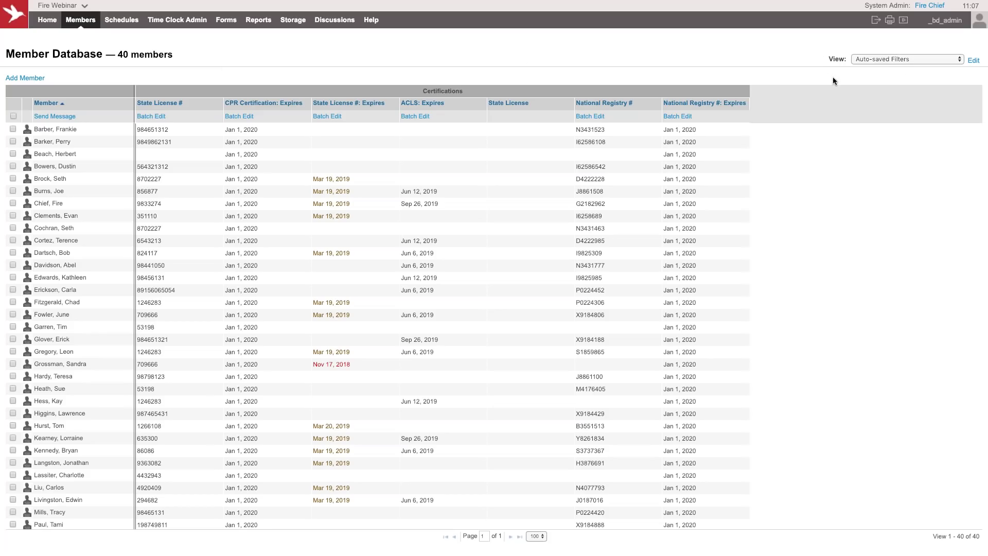
click(893, 60)
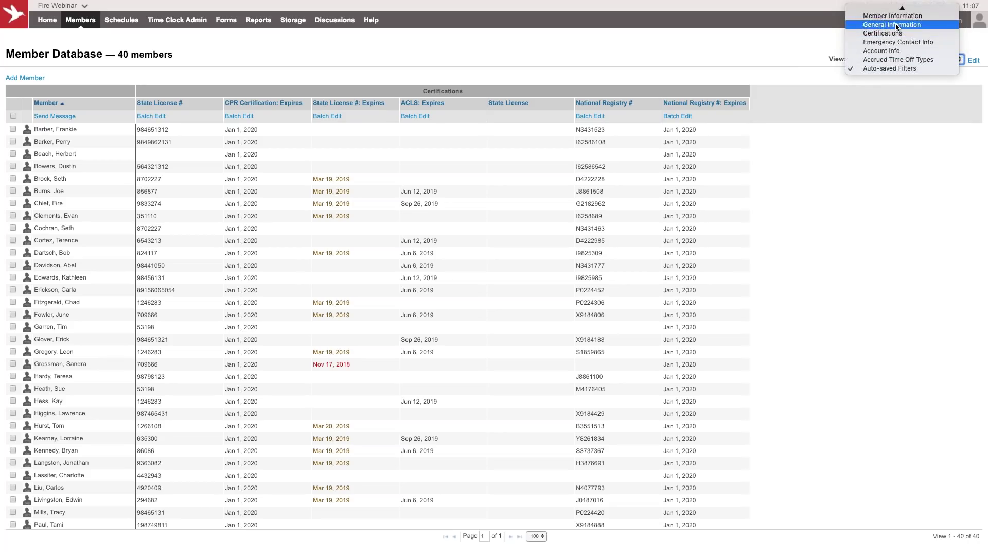
click(895, 24)
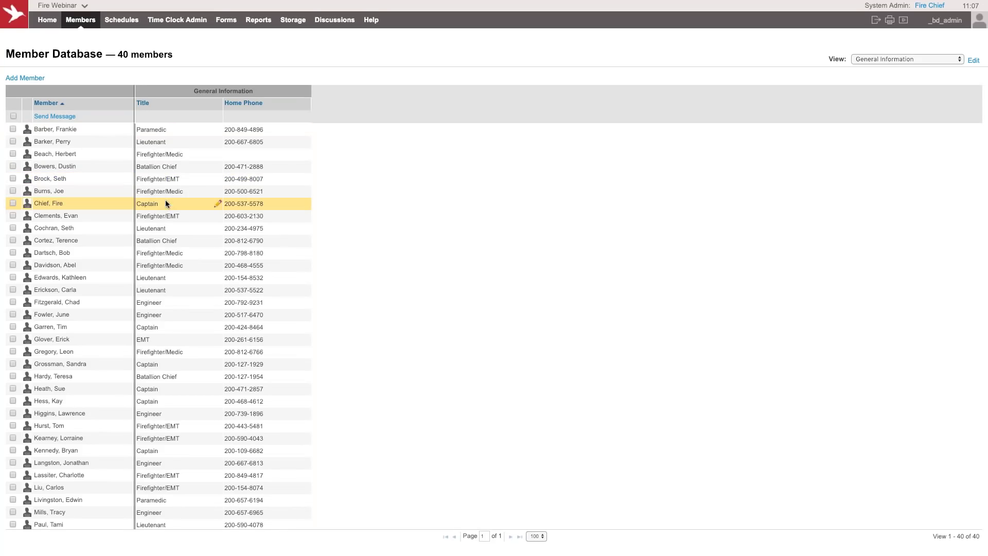
Open the first listed member's record for editing.
click(63, 153)
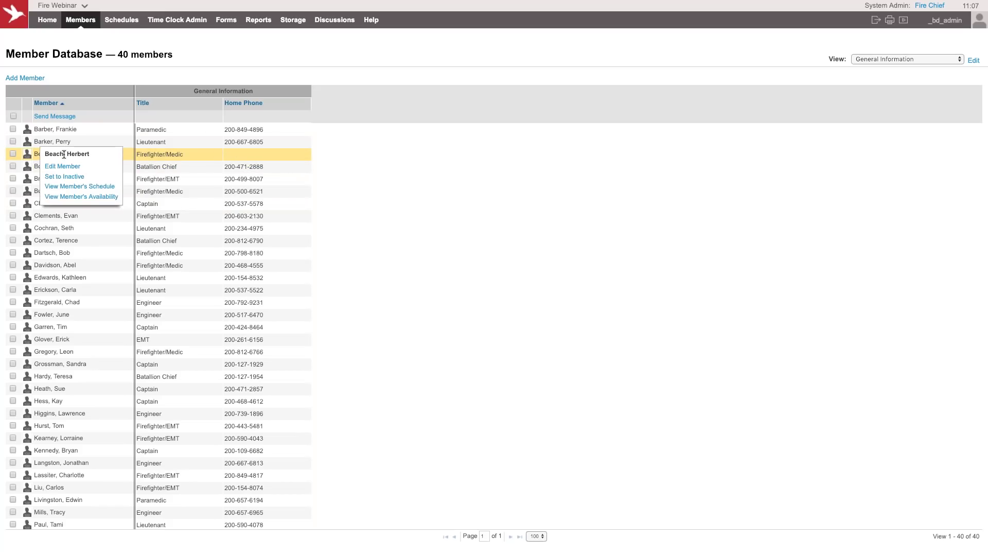
mouse_move(63, 133)
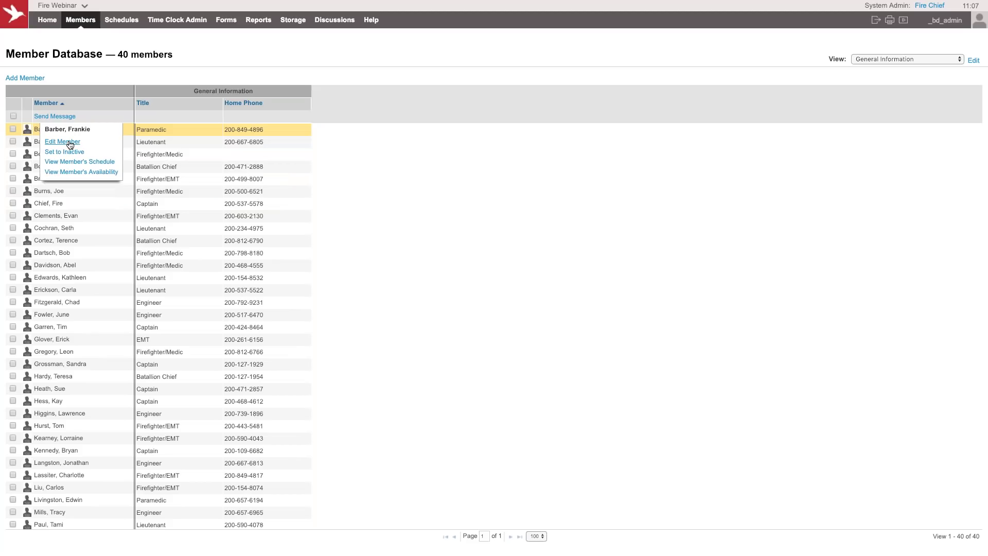
click(70, 144)
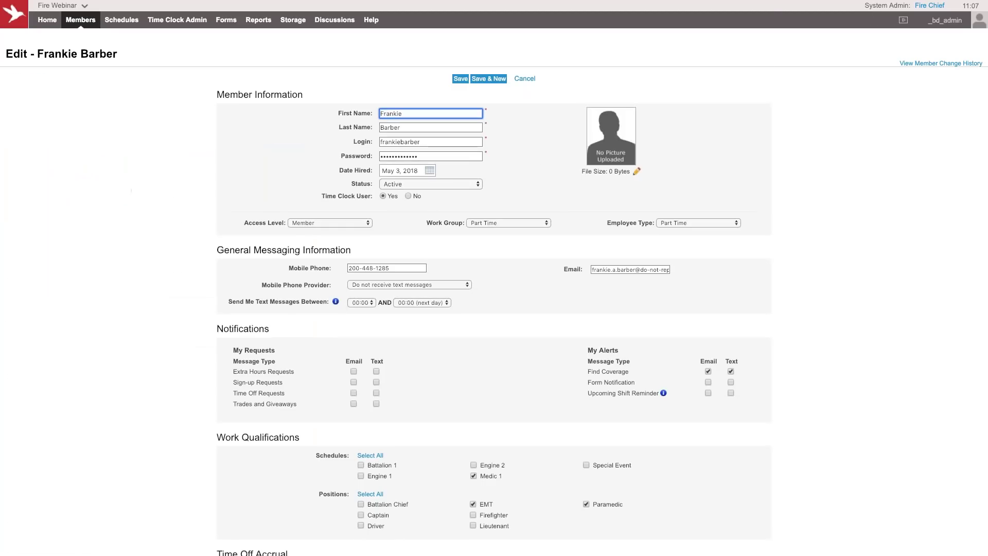
click(523, 172)
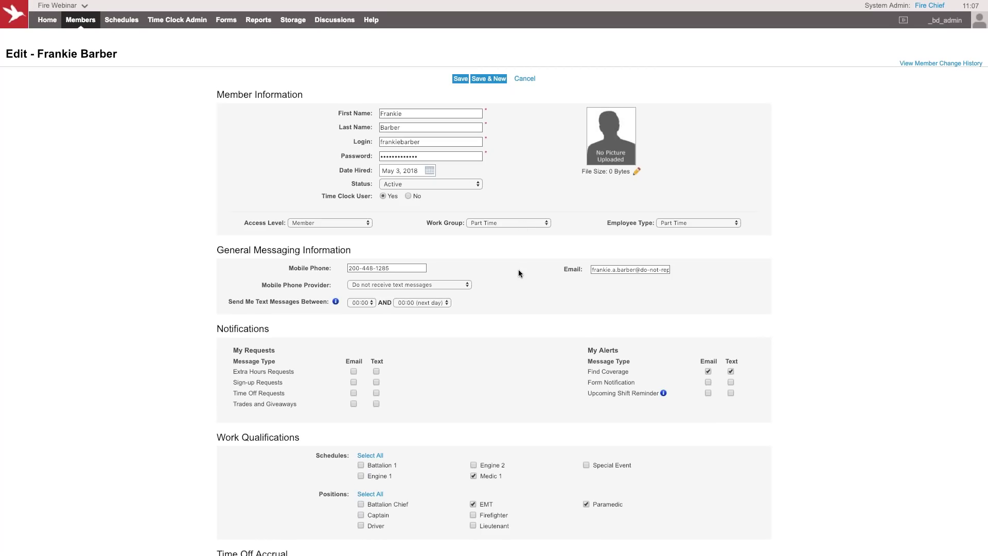
Enlarge the page and view the available access levels for this member, keeping the level as Member.
scroll(518, 270, down, 5)
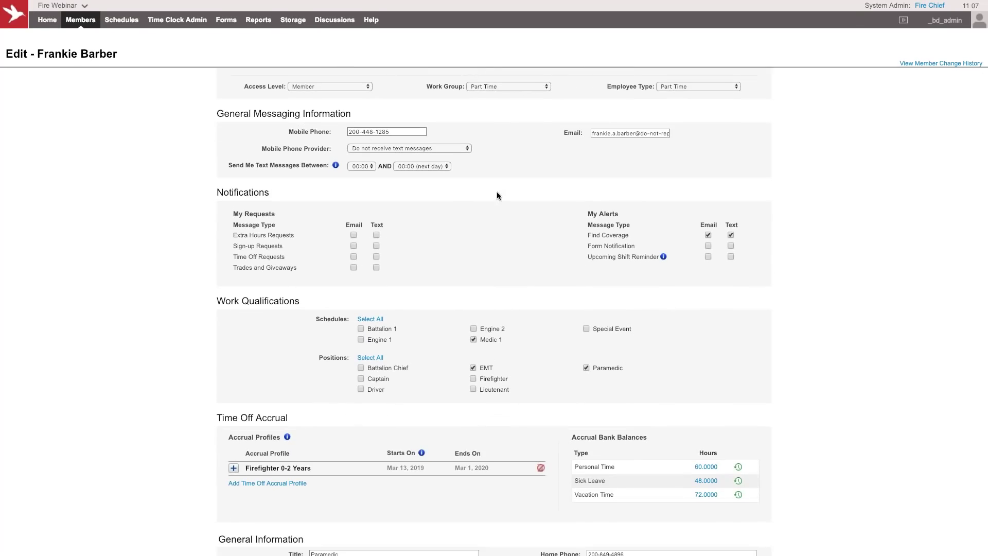
key(super+equal)
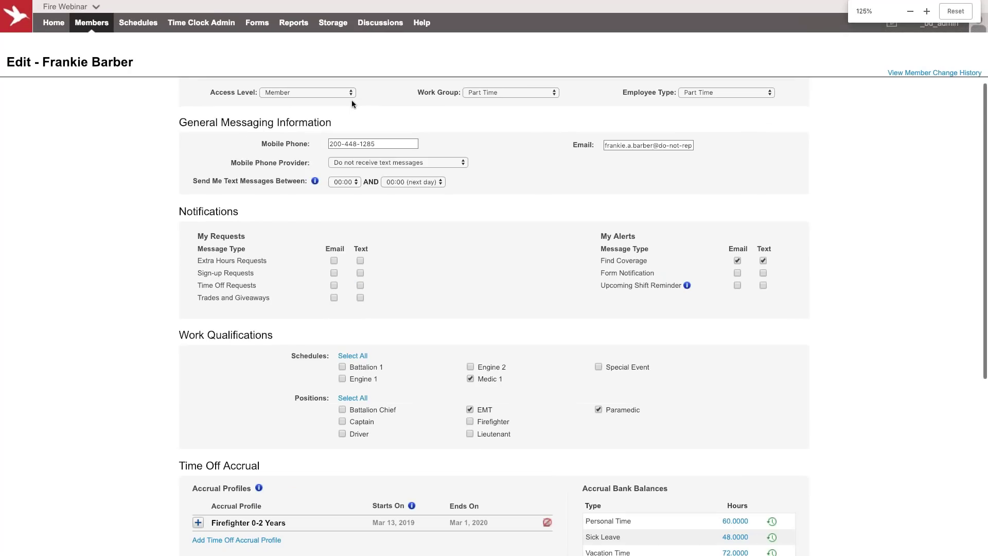
click(329, 94)
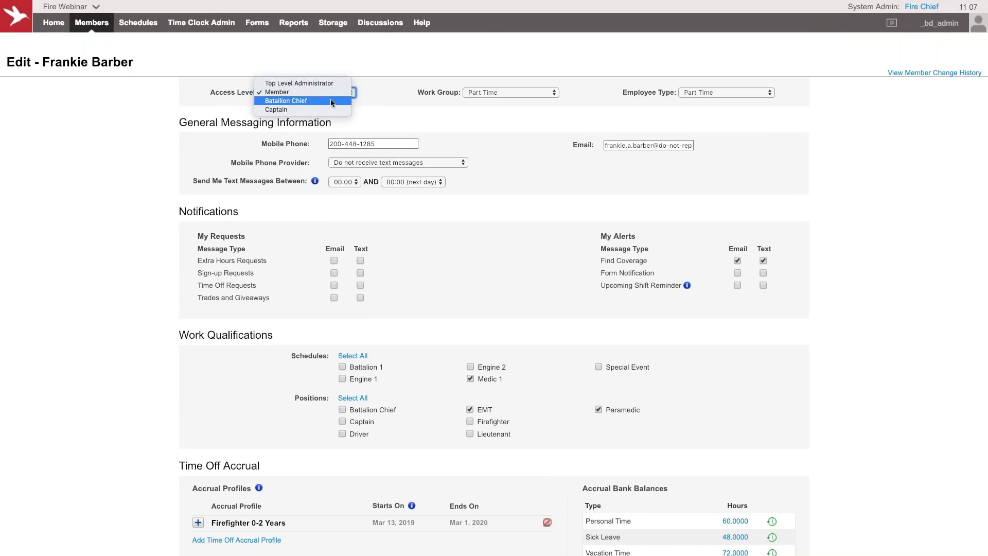
click(477, 114)
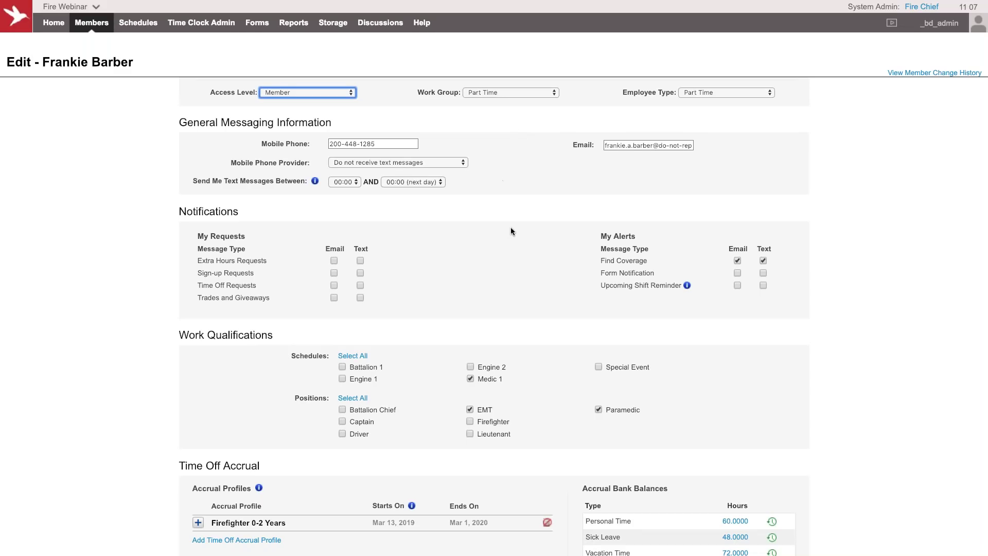
Examine the member's messaging information, notification options, work qualifications, time off accrual and certification fields.
scroll(511, 228, down, 1)
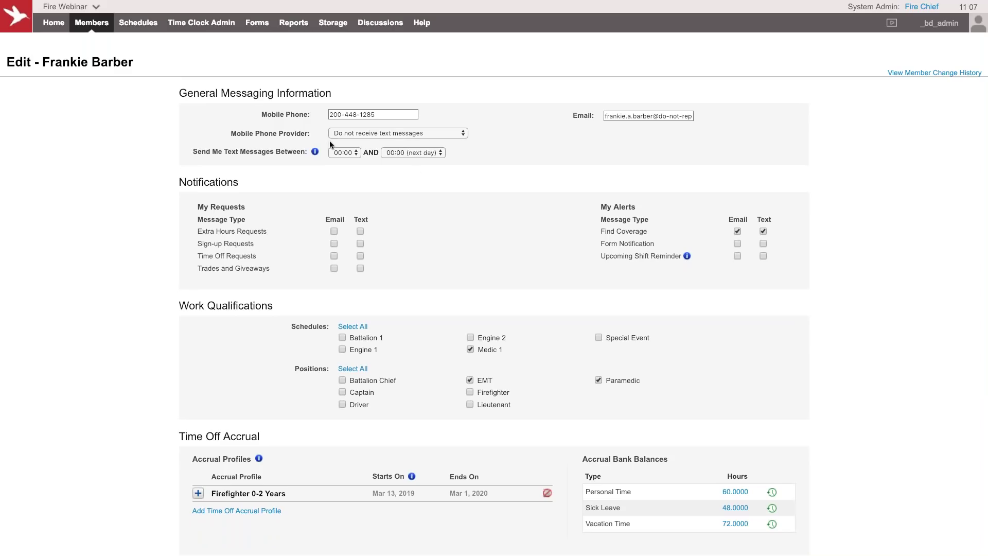
double_click(287, 115)
click(287, 116)
click(333, 231)
click(361, 243)
mouse_move(687, 257)
scroll(681, 280, down, 4)
scroll(681, 280, down, 1)
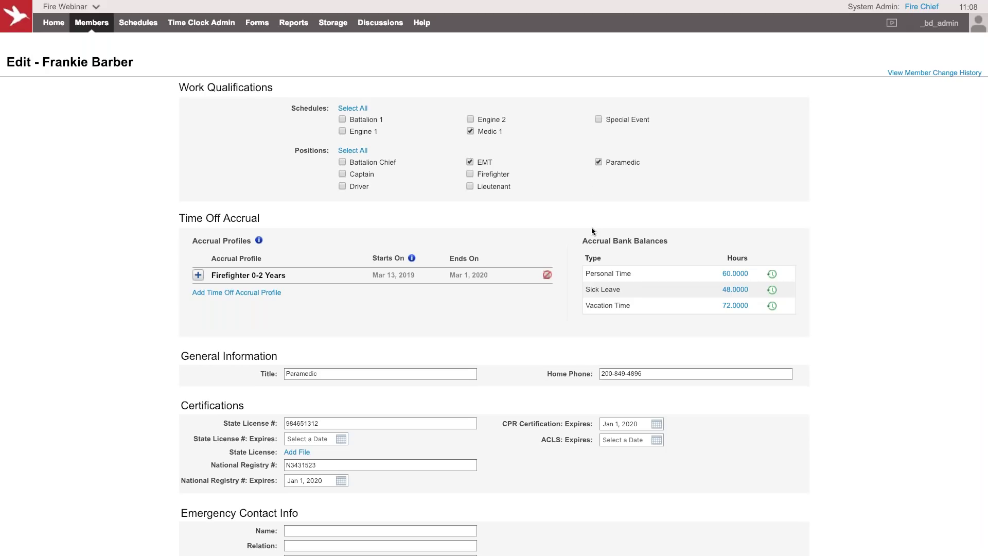
scroll(569, 302, down, 3)
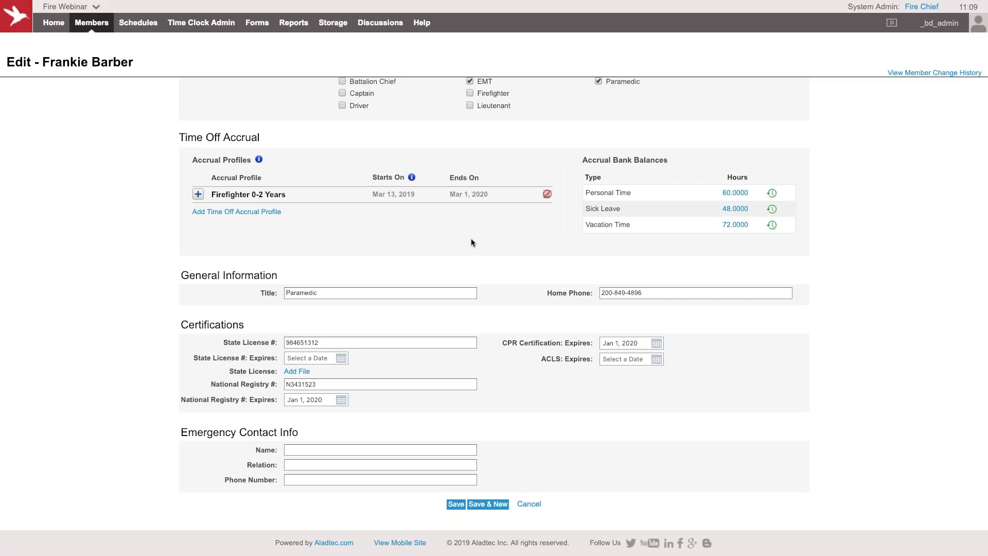
View the accrual rates of the Firefighter 0-2 Years profile and the change history of the Sick Leave balance.
click(286, 193)
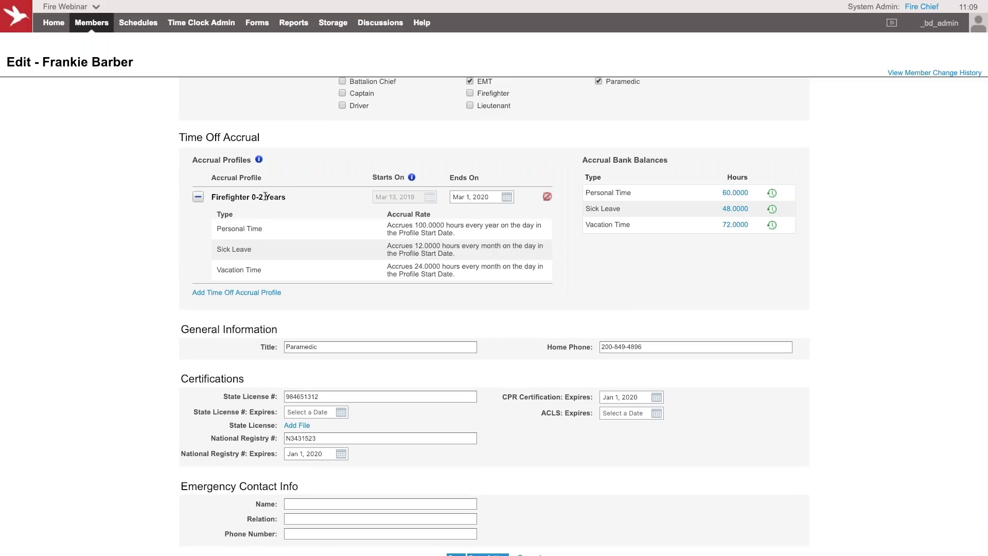
click(205, 200)
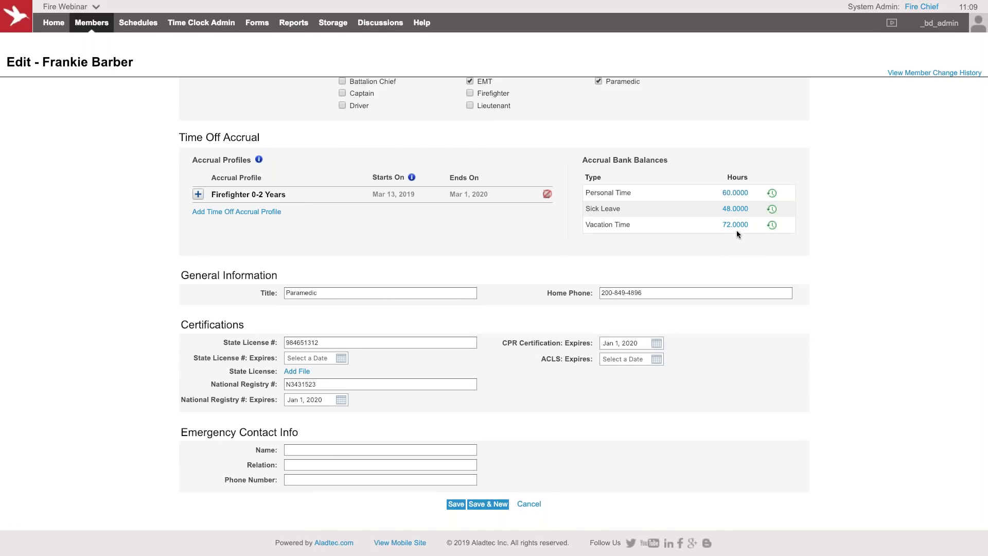
mouse_move(734, 233)
click(772, 209)
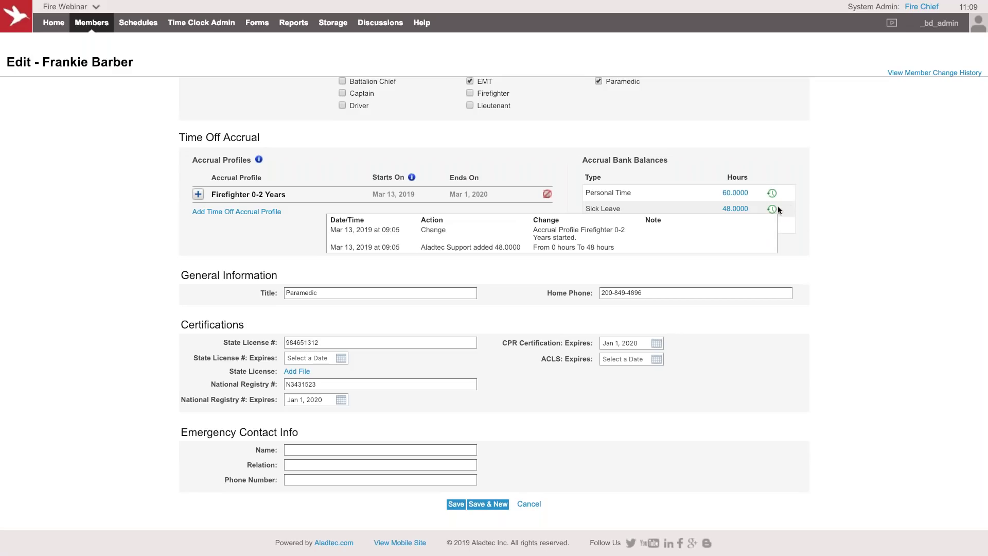
click(773, 210)
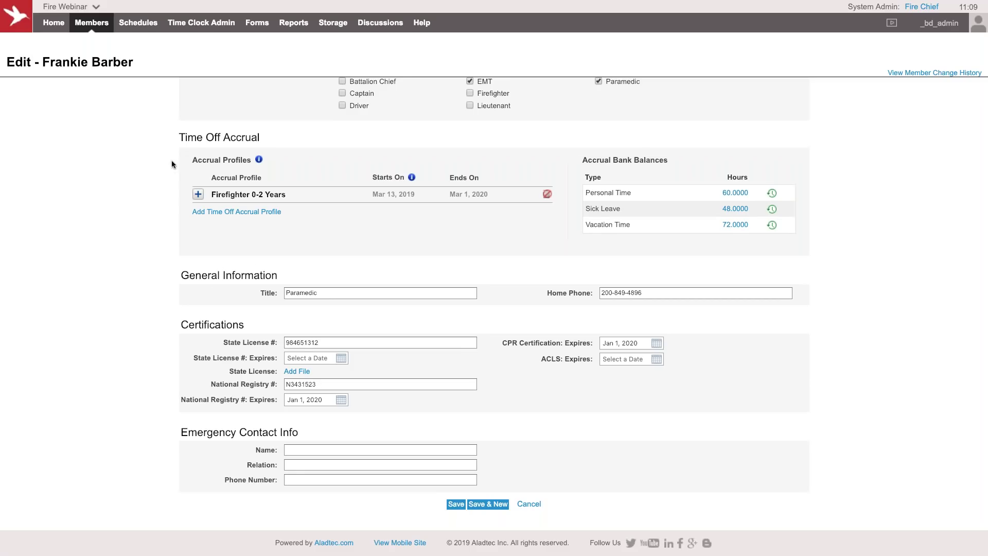
Leave the member record without saving and open the Member Database Configurator.
mouse_move(91, 23)
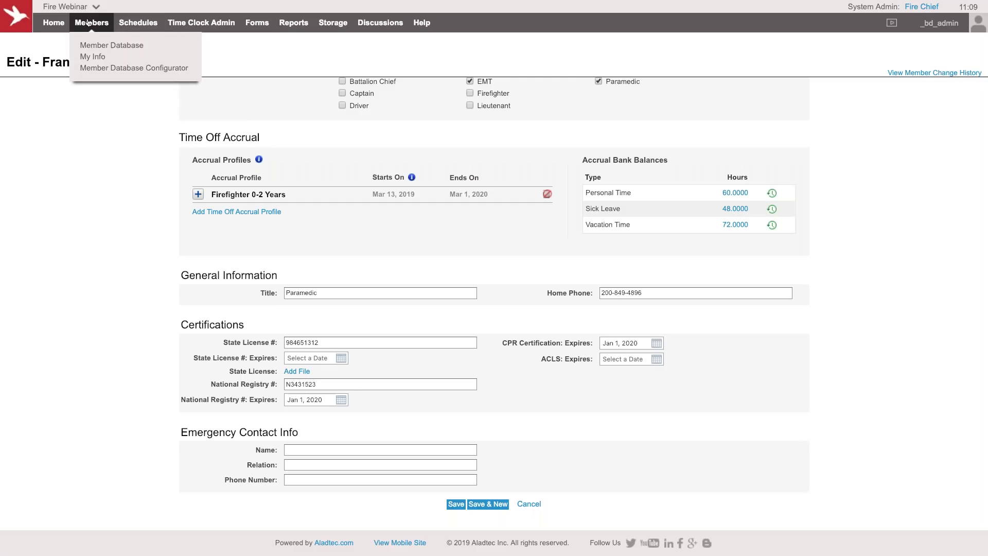
click(104, 68)
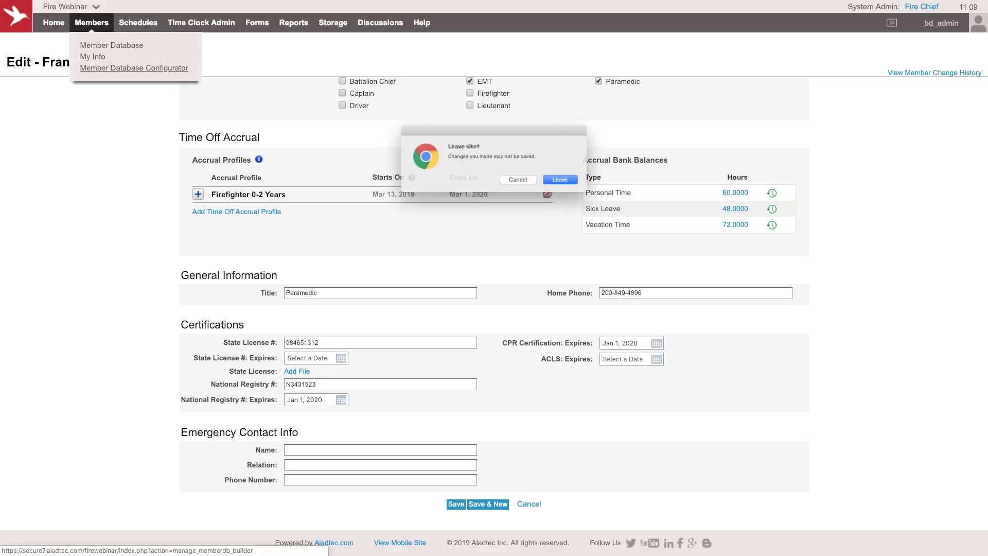
click(571, 183)
mouse_move(95, 33)
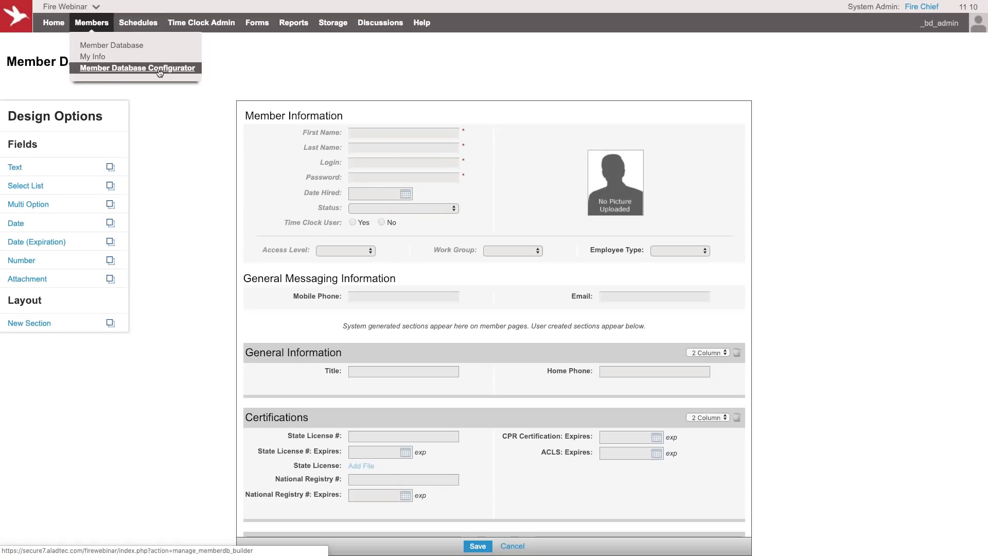
Add two Date fields to the General Information section and an Attachment field below State License # in Certifications.
scroll(381, 352, down, 3)
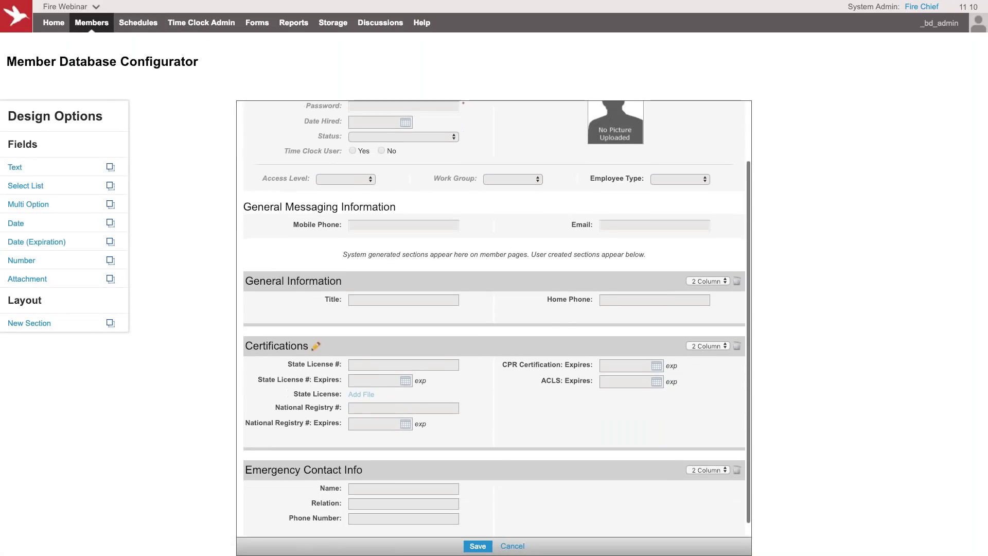
drag(68, 227, 283, 301)
drag(49, 232, 242, 315)
click(173, 370)
click(278, 365)
click(288, 489)
click(545, 450)
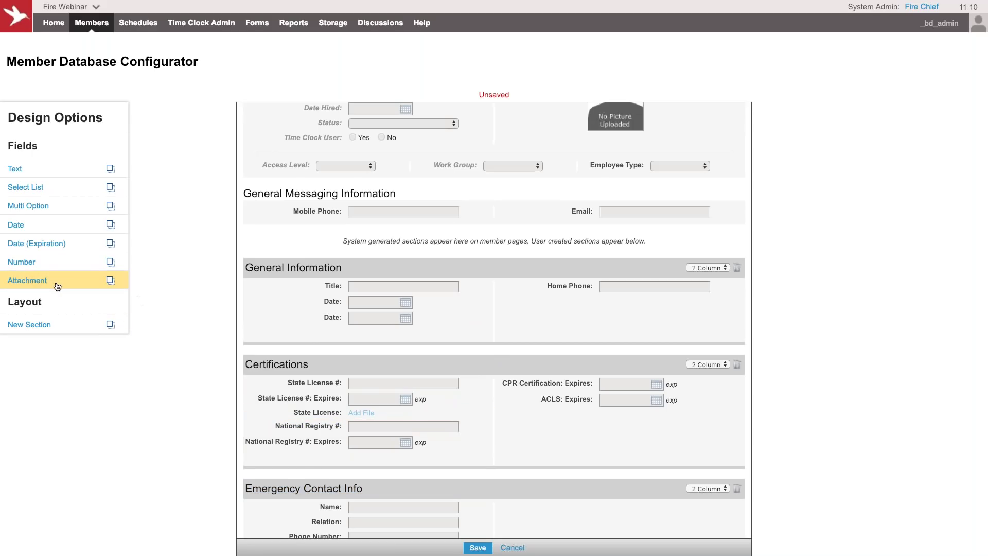
drag(57, 286, 286, 395)
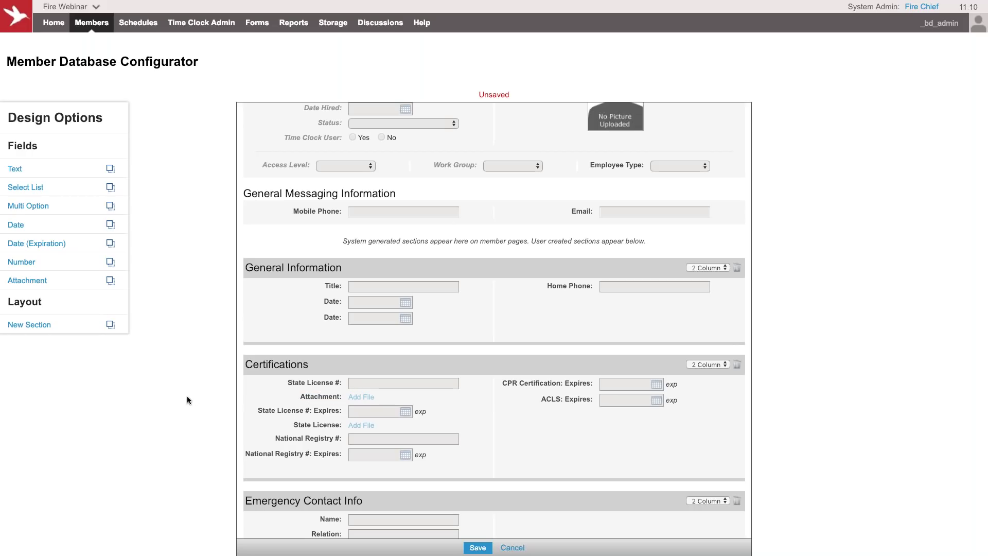
Discard the unsaved form changes in the configurator and return to the Member Database.
click(512, 548)
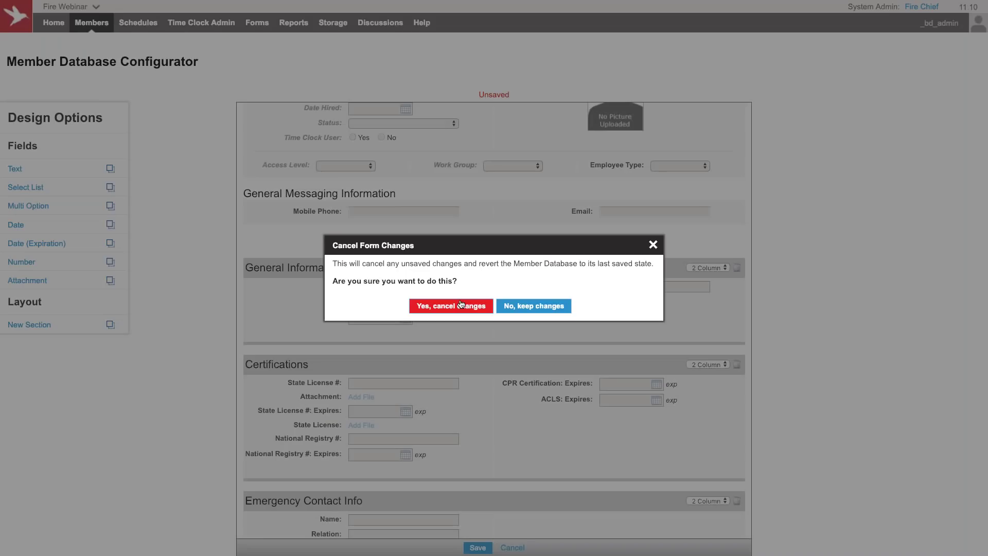
click(460, 304)
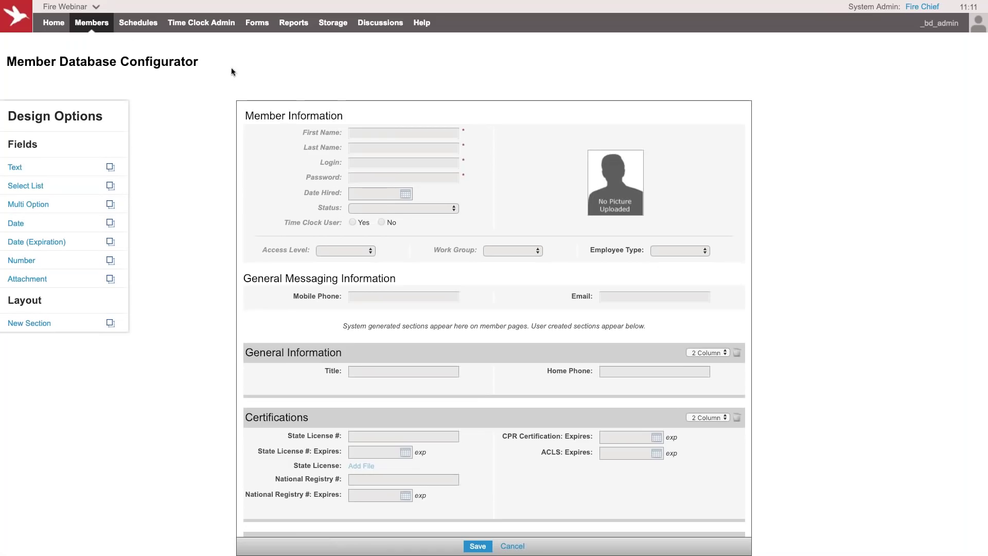
click(105, 46)
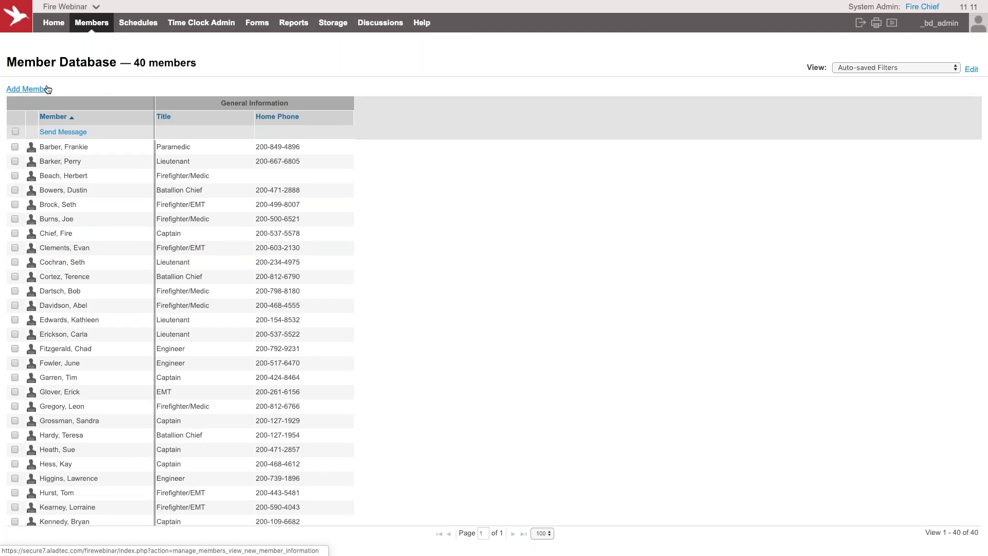
Open the group message form for all members, look over its message type options and close it without sending.
click(70, 133)
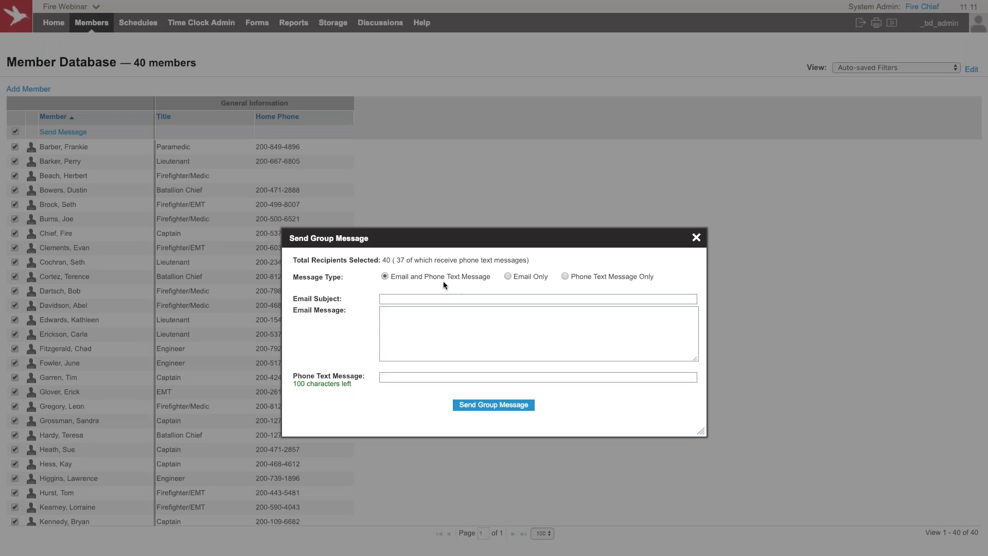
click(508, 276)
click(384, 276)
click(696, 237)
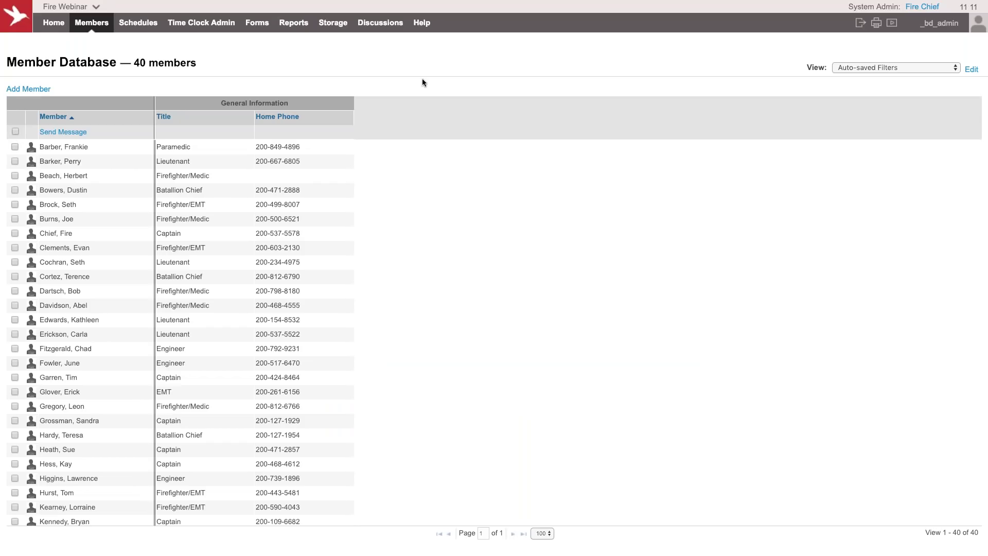
Open the schedules in the Monthly Calendar View and review the shift assignments for March 2019 at a readable size.
mouse_move(139, 26)
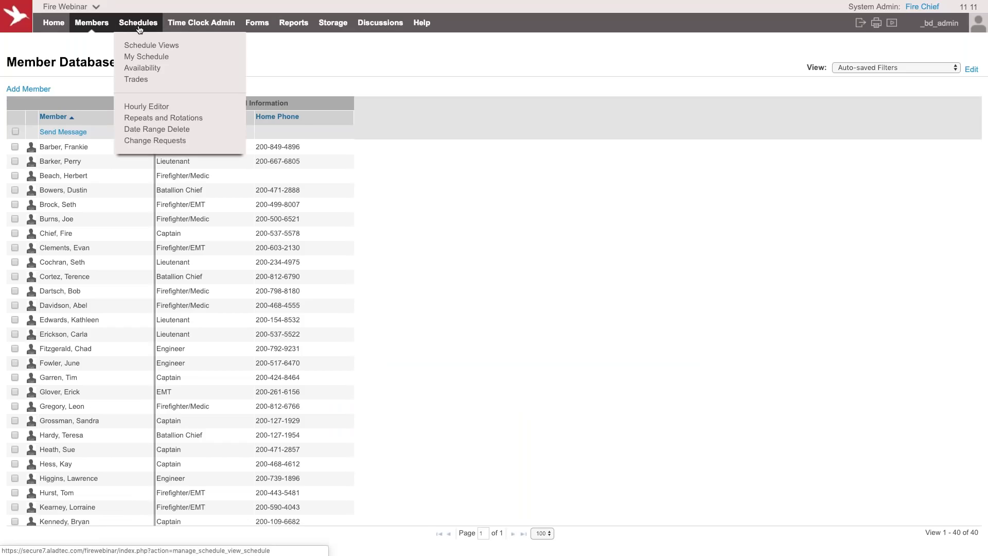
click(138, 26)
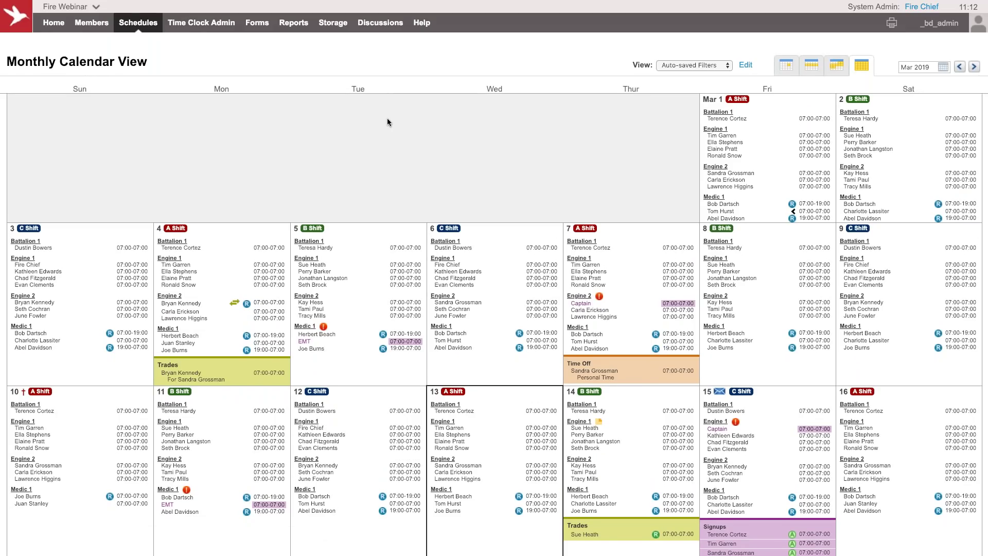
scroll(387, 119, down, 1)
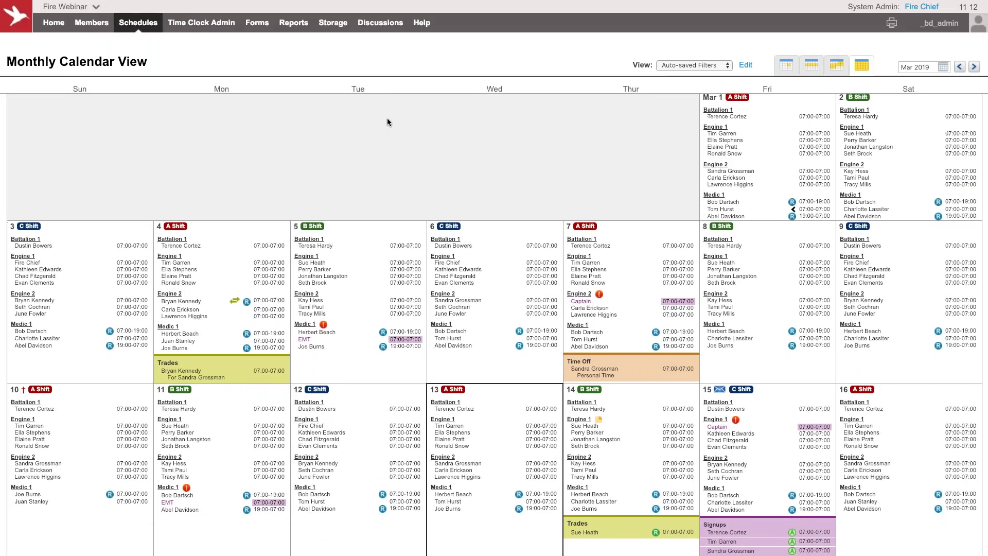
key(ctrl+plus)
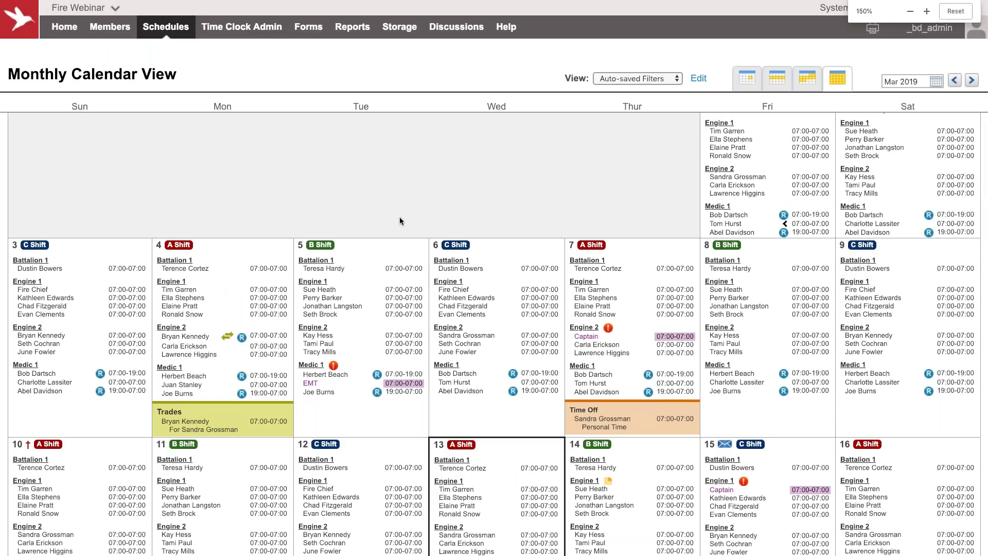
scroll(400, 218, down, 1)
scroll(401, 220, down, 1)
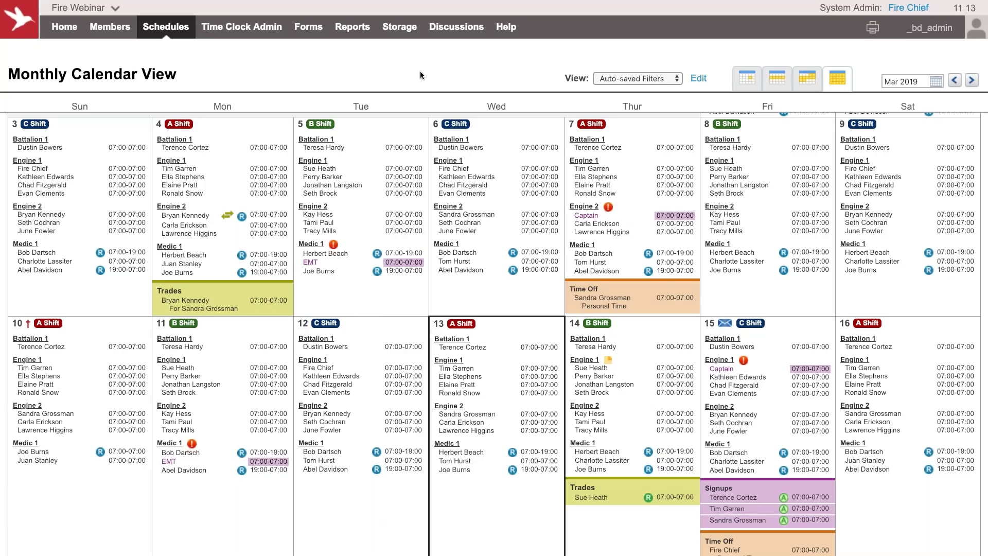
key(ctrl+plus)
key(ctrl+minus)
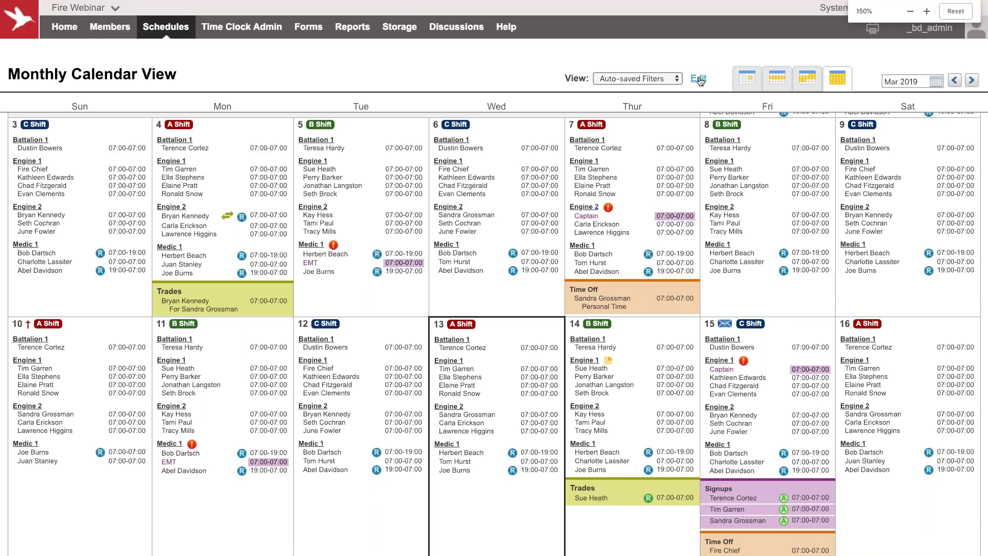
Filter the monthly calendar so that Engine 1 is the only work schedule shown.
click(699, 79)
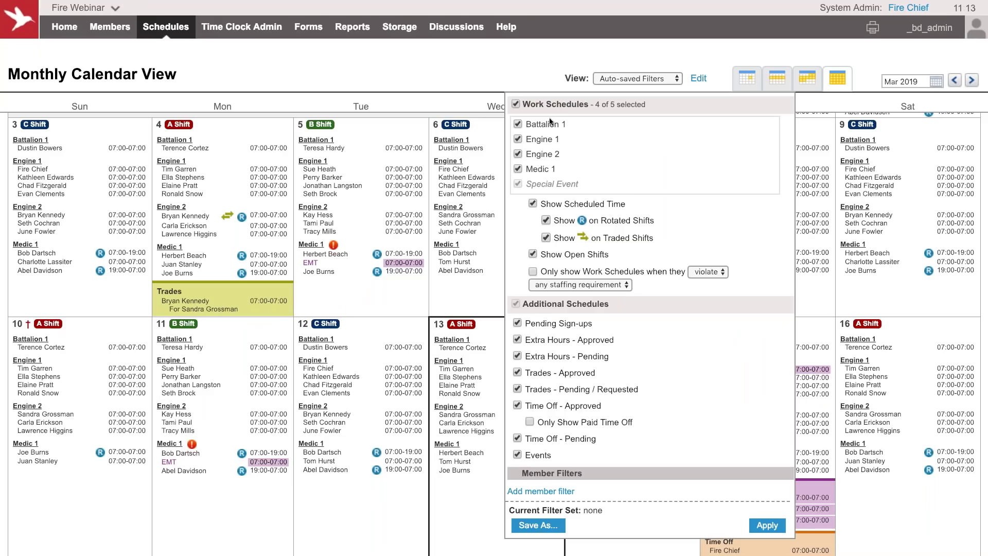
click(533, 103)
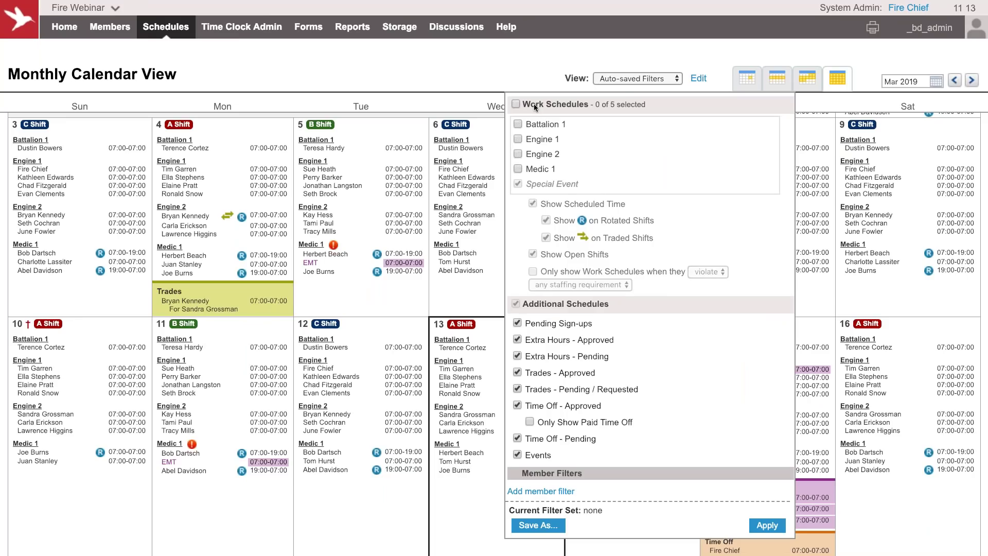
click(536, 137)
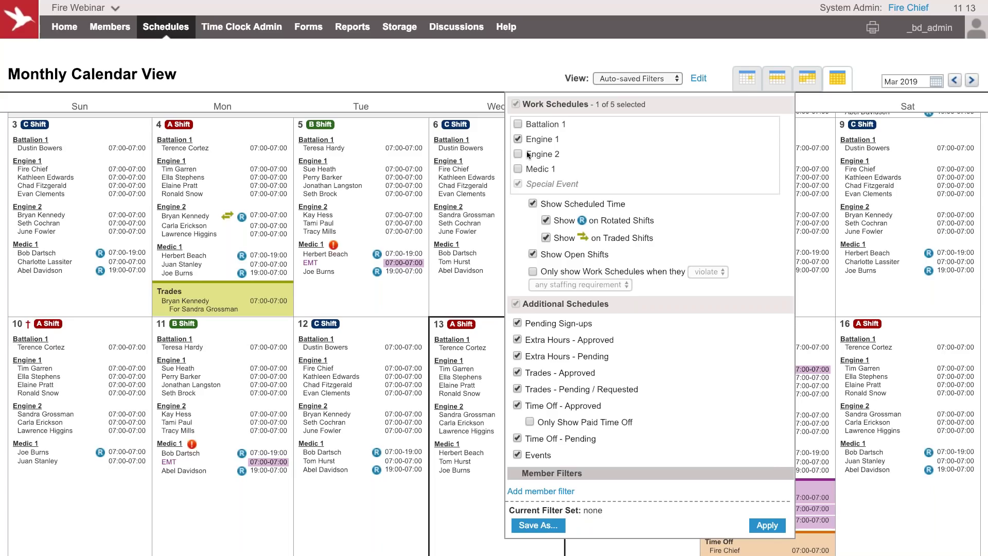
click(766, 526)
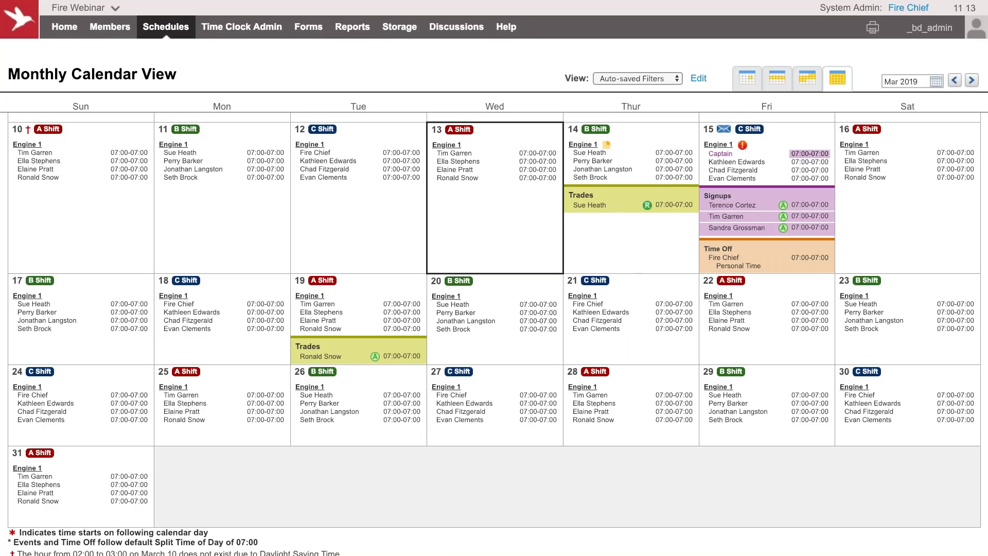
Switch to the Daily Blocks View and check the minimum staffing of Engine 1 for March 13, 2019.
mouse_move(752, 81)
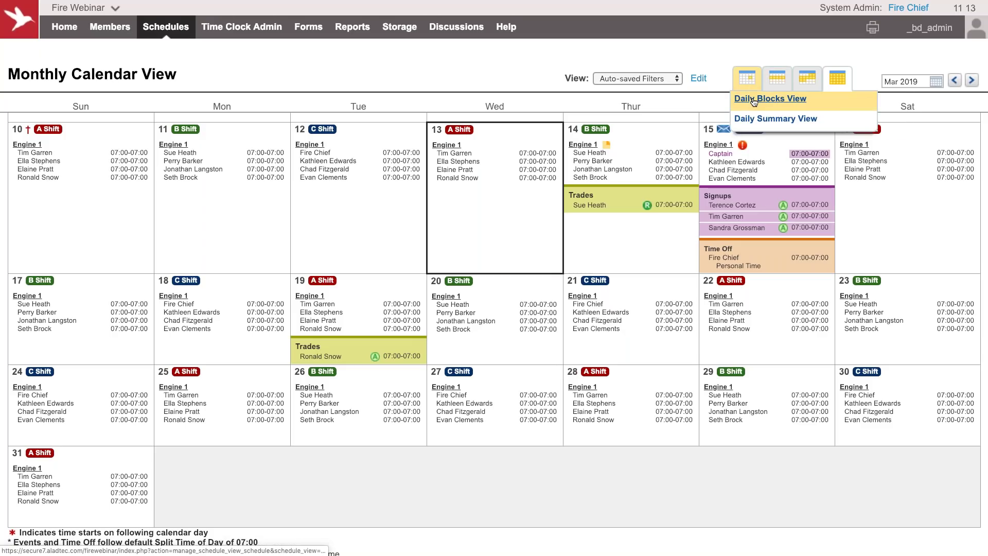
click(753, 99)
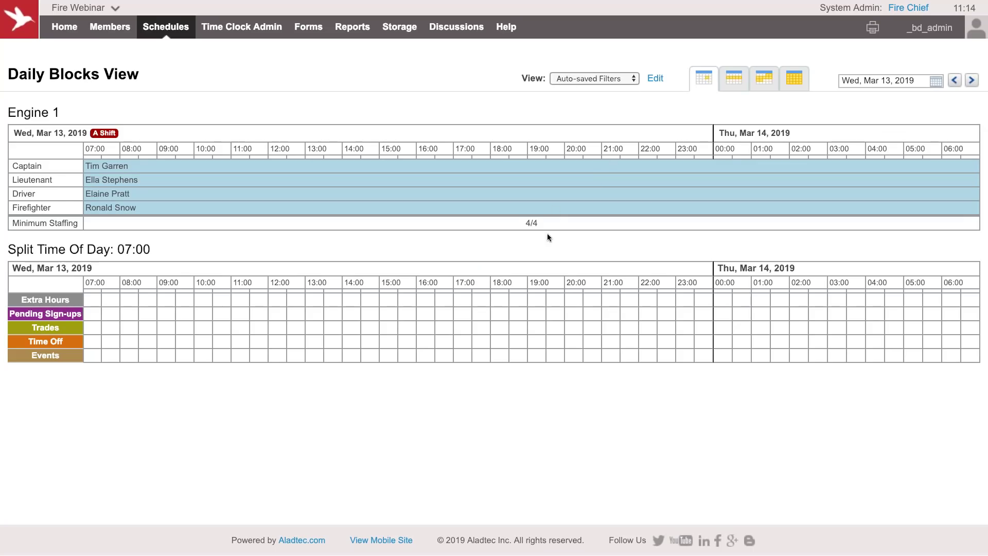
drag(524, 223, 538, 223)
Switch to the Weekly Shifts View and include all work schedules: Battalion 1, Engine 1, Engine 2 and Medic 1.
mouse_move(739, 86)
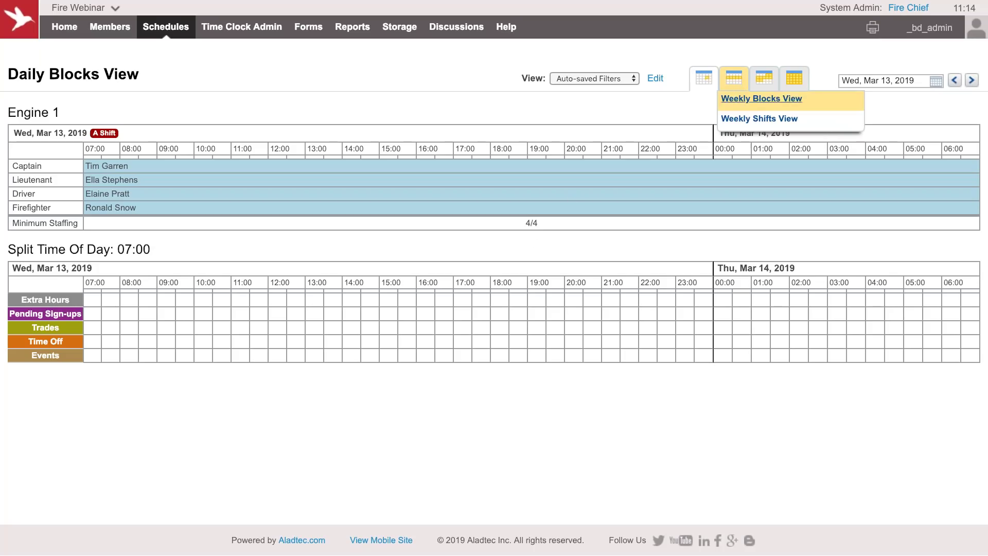
click(742, 119)
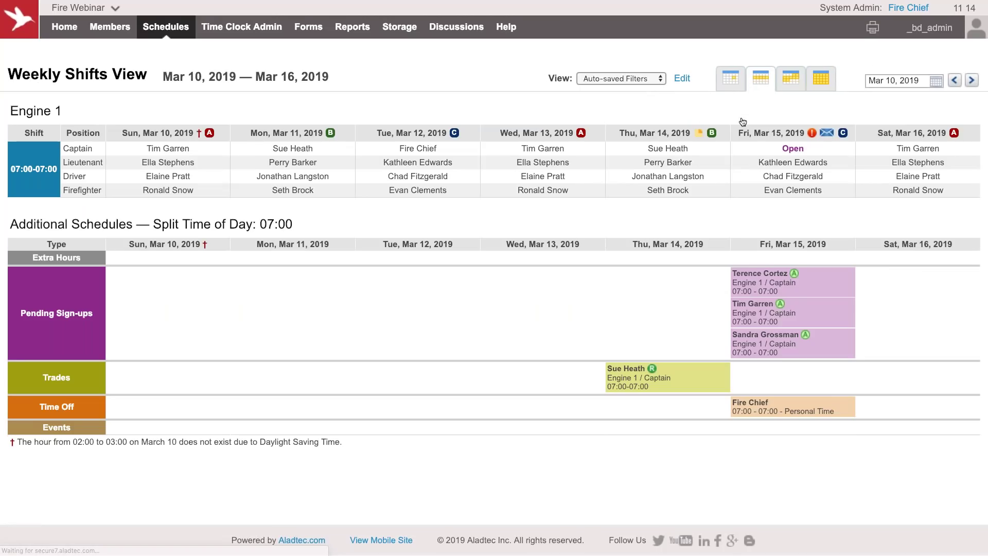
click(682, 78)
click(540, 109)
click(751, 509)
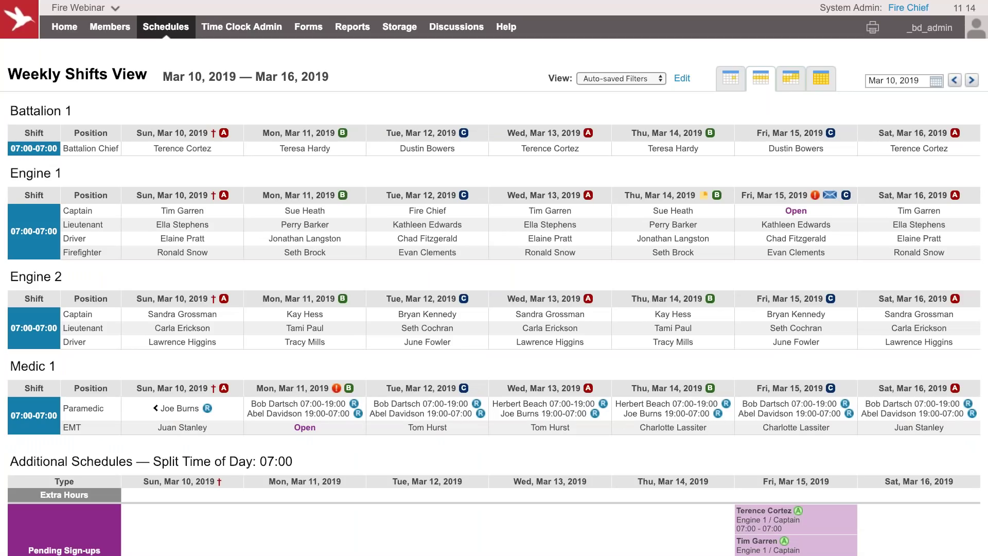
Return to the Monthly Calendar View and view the details of the Engine 1 firefighter shift on March 14.
mouse_move(824, 84)
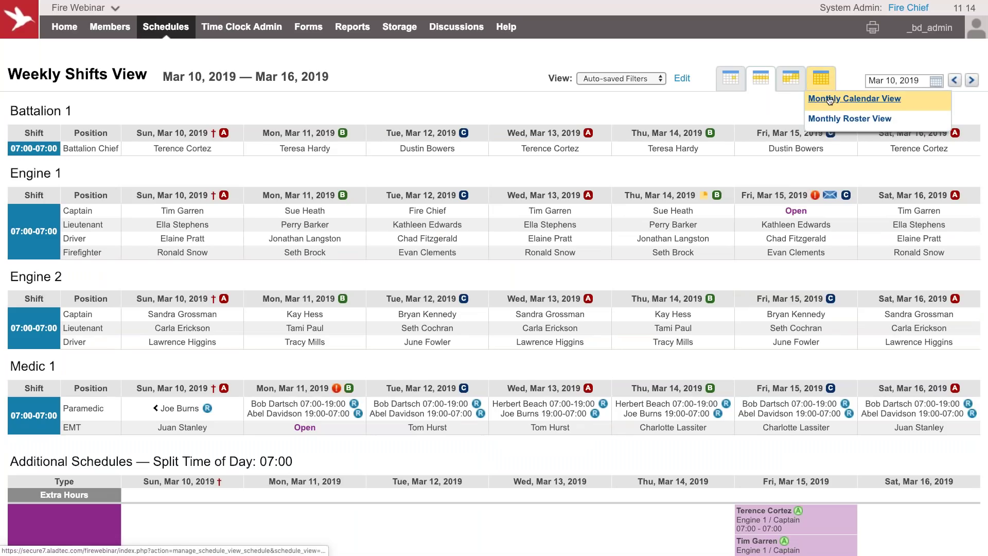
click(830, 99)
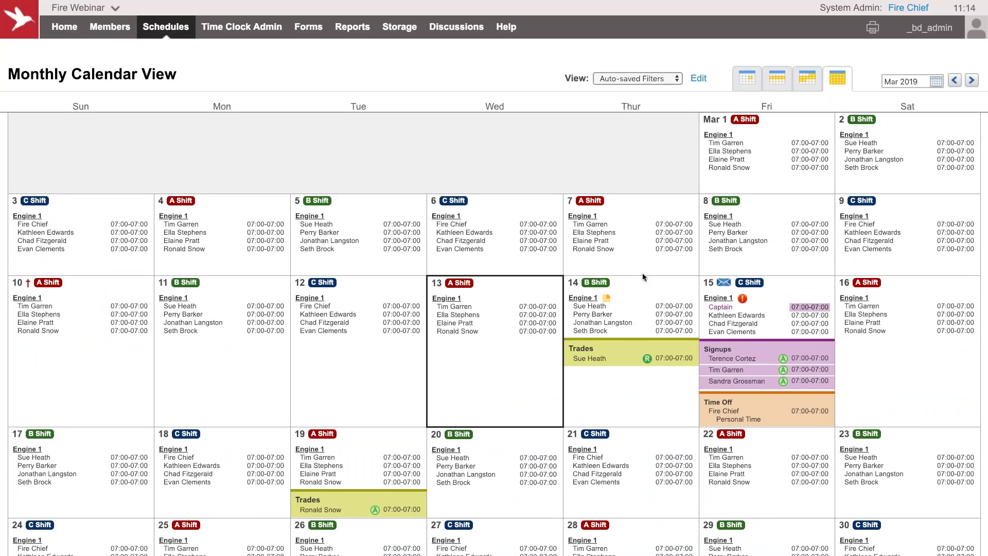
mouse_move(633, 331)
key(ctrl+plus)
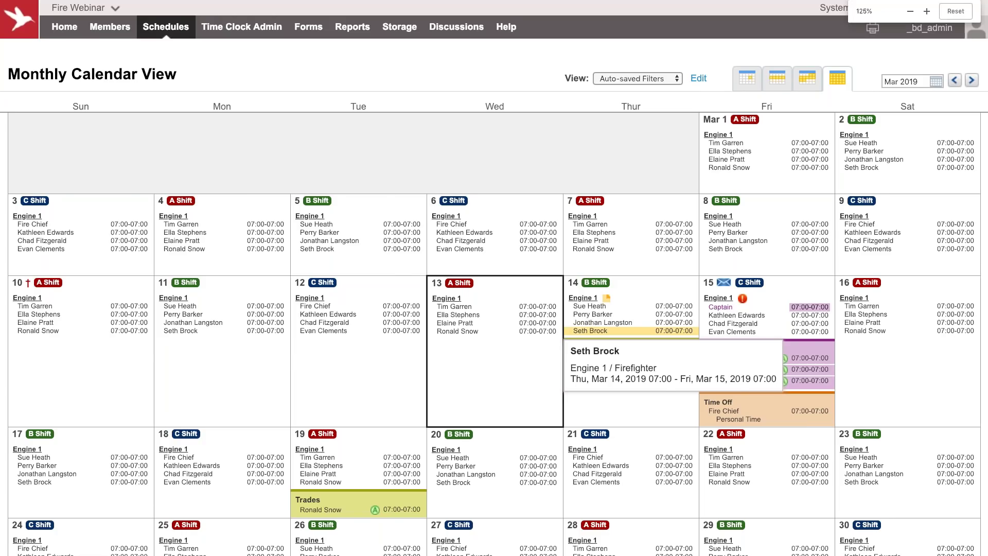
key(ctrl+plus)
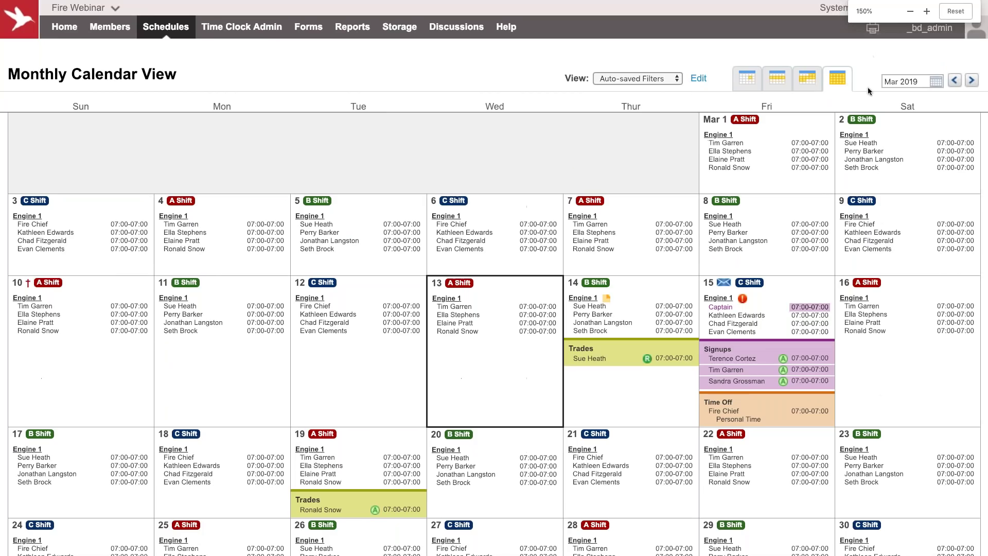
Filter the monthly calendar to show only the Engine 1 and Engine 2 work schedules.
click(698, 78)
click(541, 153)
click(529, 168)
click(539, 125)
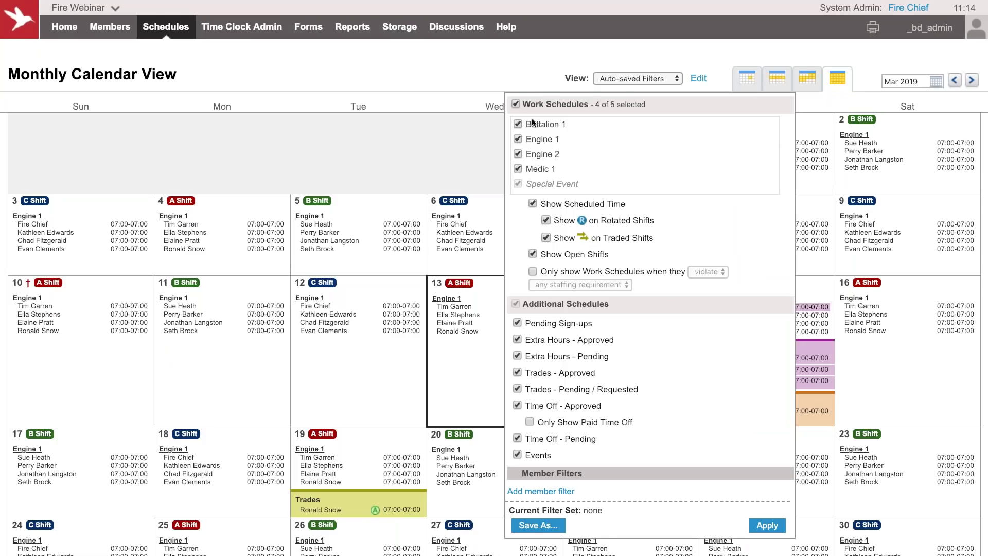
click(532, 171)
click(541, 154)
click(770, 524)
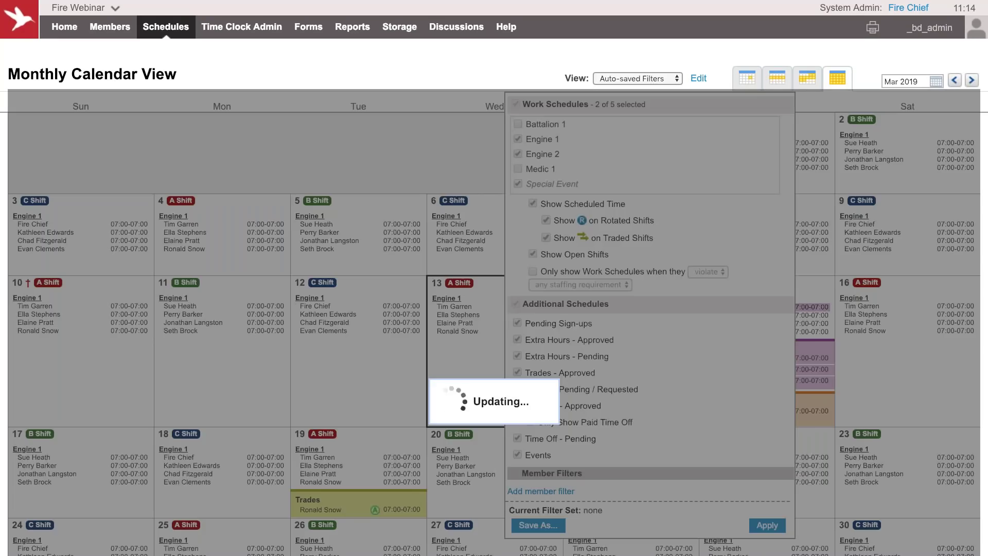
Review the trade on March 19 and the pending sign-ups on March 15 in the calendar.
mouse_move(636, 432)
scroll(637, 433, down, 4)
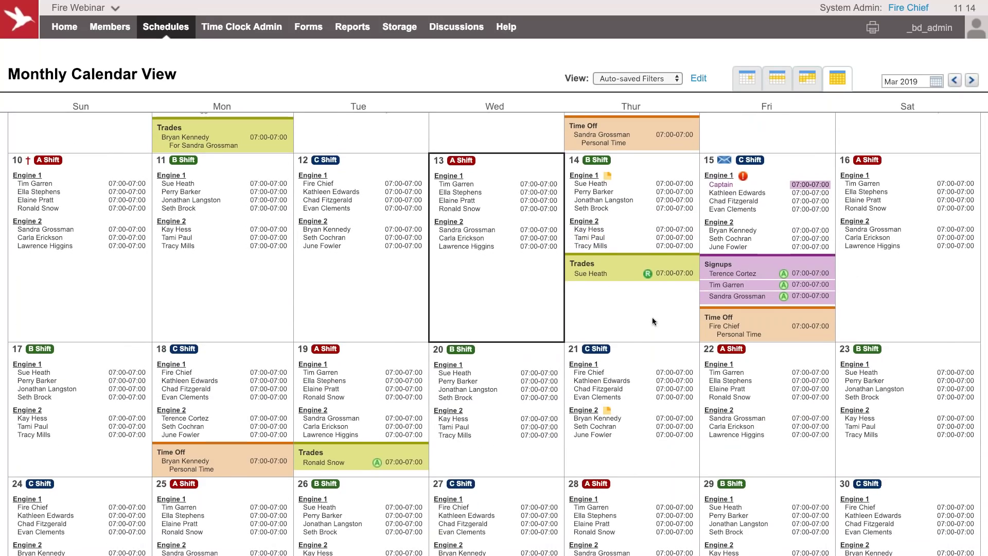
mouse_move(401, 463)
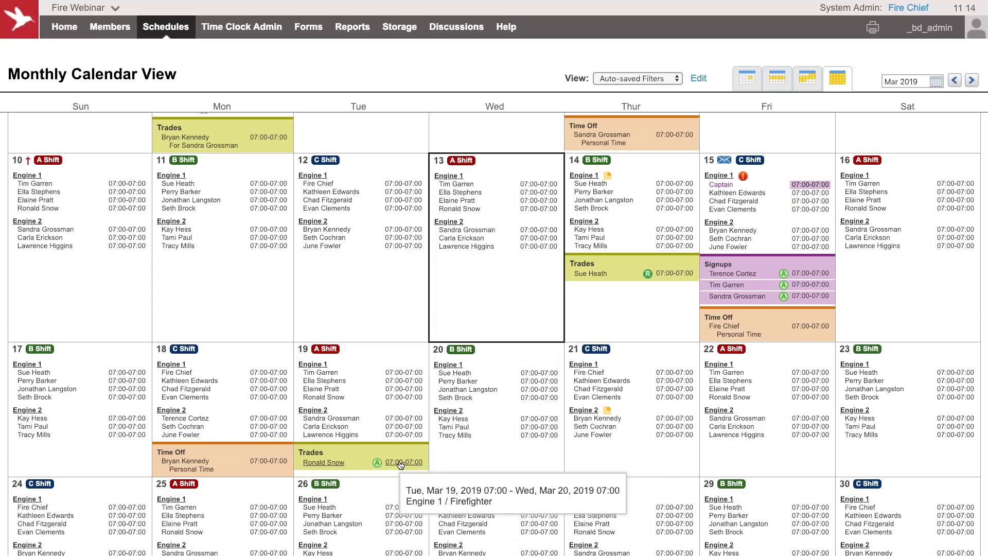
mouse_move(784, 295)
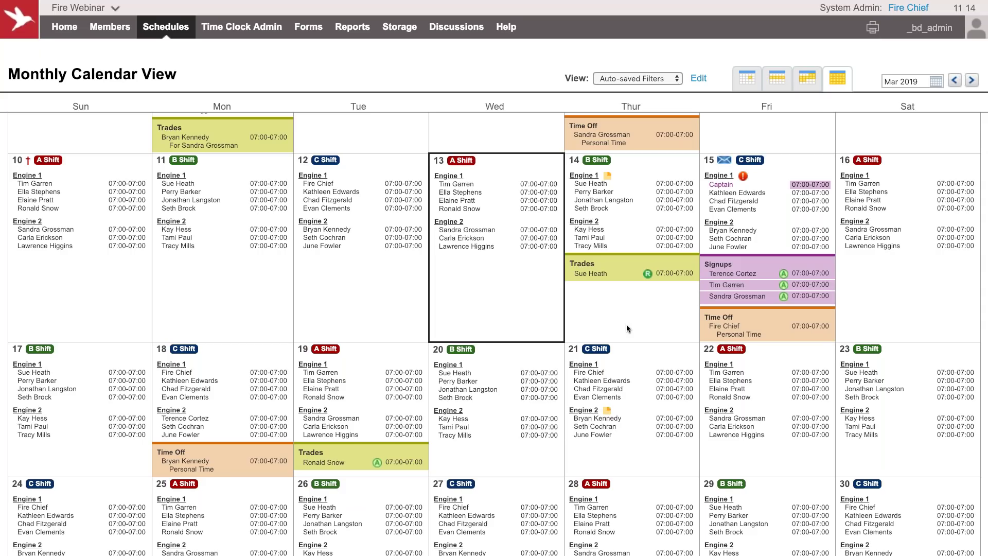
Open the My Schedule page and display the March 2019 schedule of the Medic 1 paramedic, third in the member list.
mouse_move(178, 45)
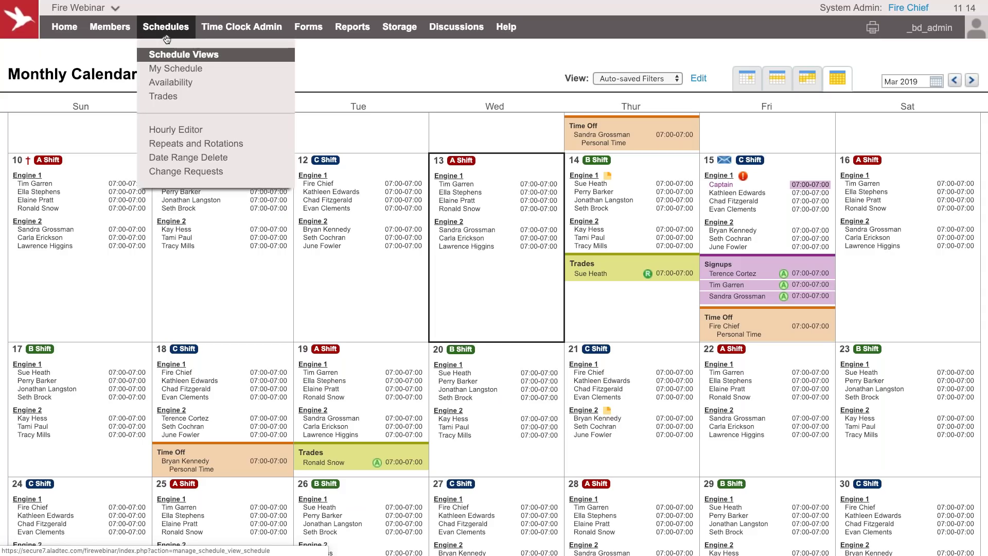
click(173, 69)
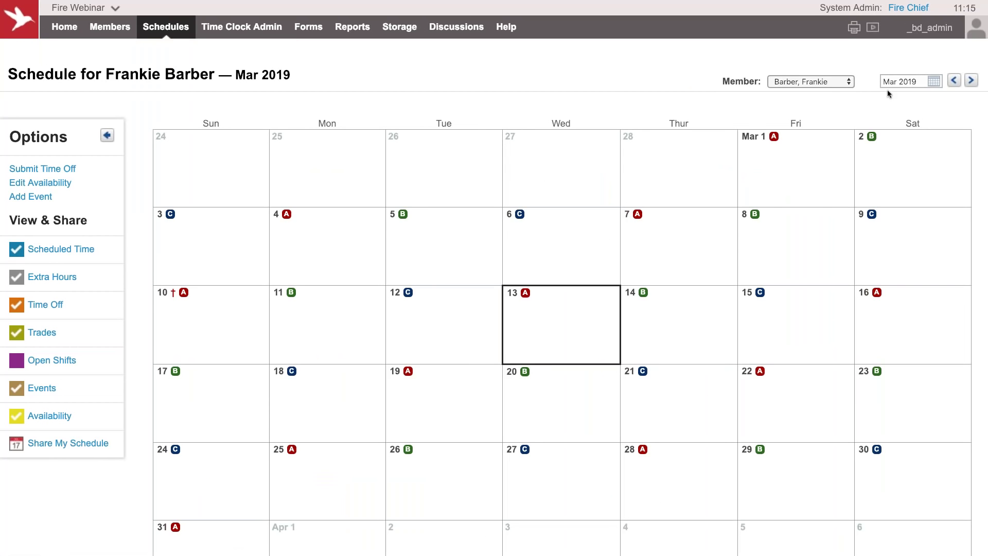
click(831, 81)
click(815, 103)
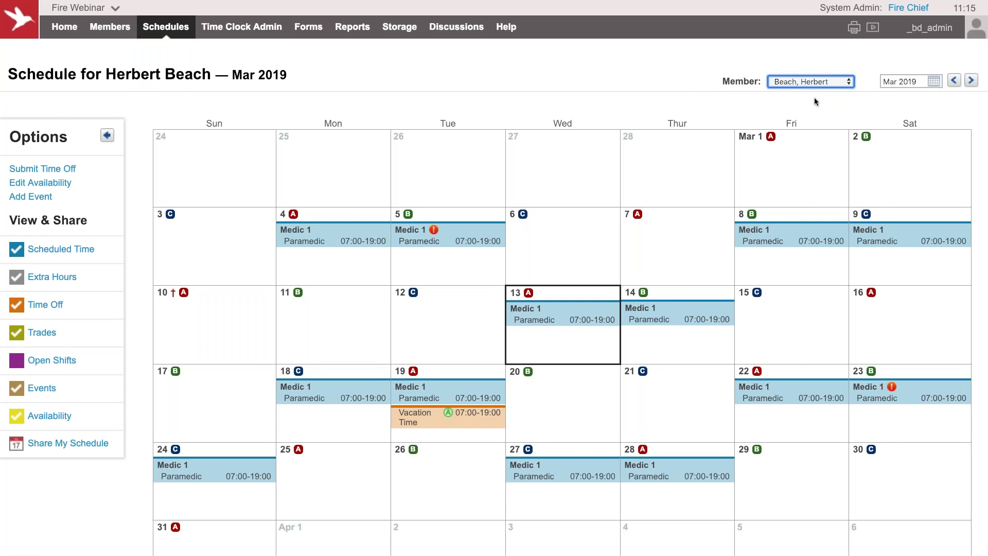
Switch from the administrator account to that paramedic's own member account to see the schedule as the member does.
key(space)
click(791, 82)
click(932, 38)
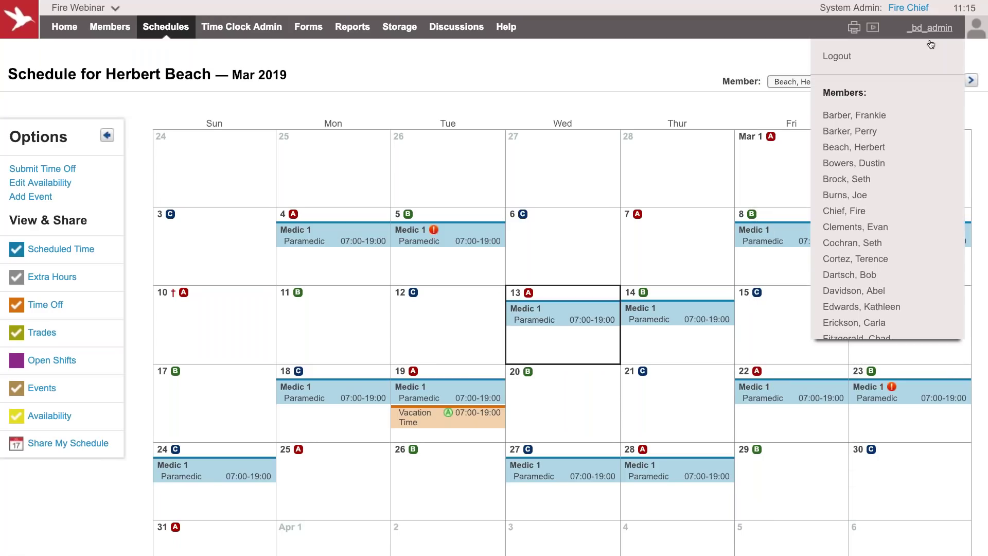
click(870, 148)
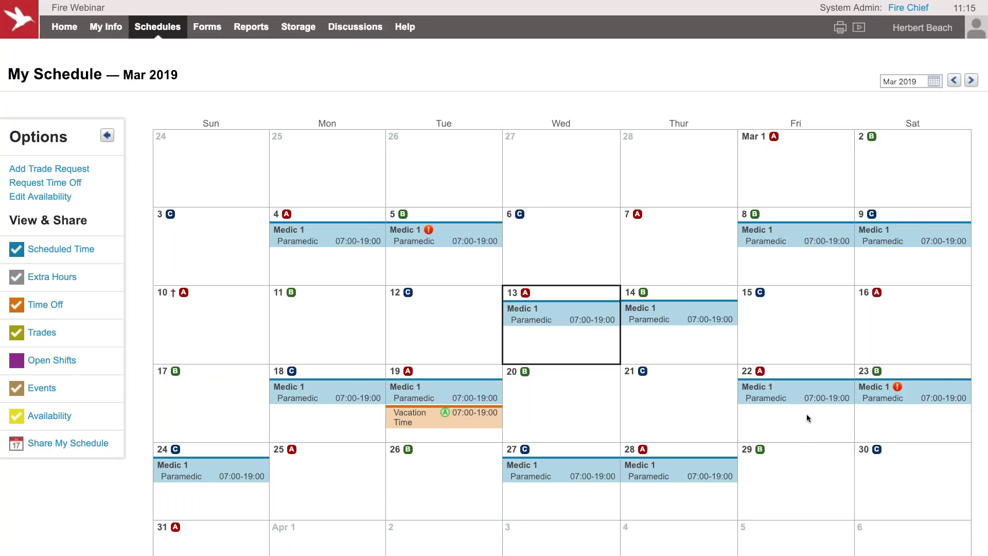
Start a time off request for the March 22 Medic 1 paramedic shift with the type Vacation Time (accrued).
mouse_move(806, 406)
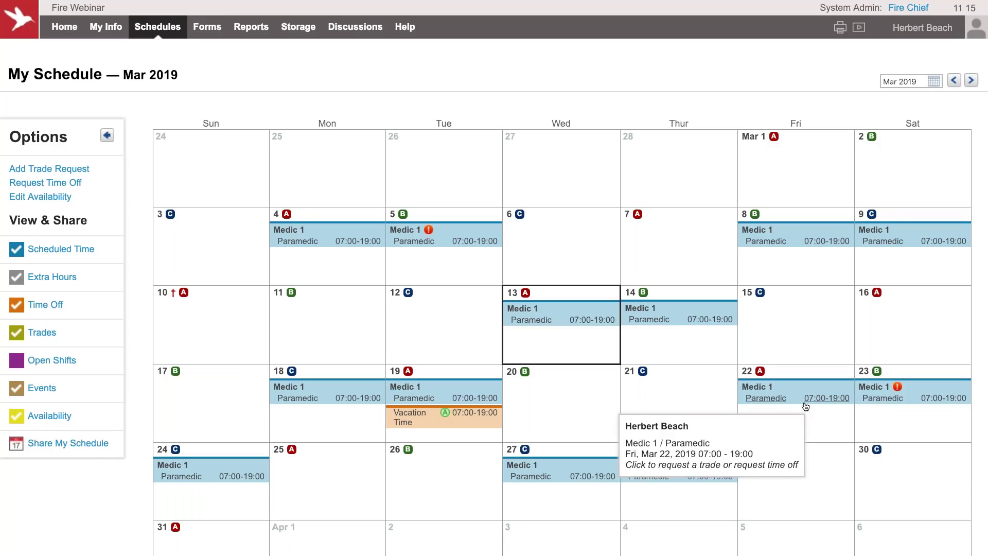
click(806, 406)
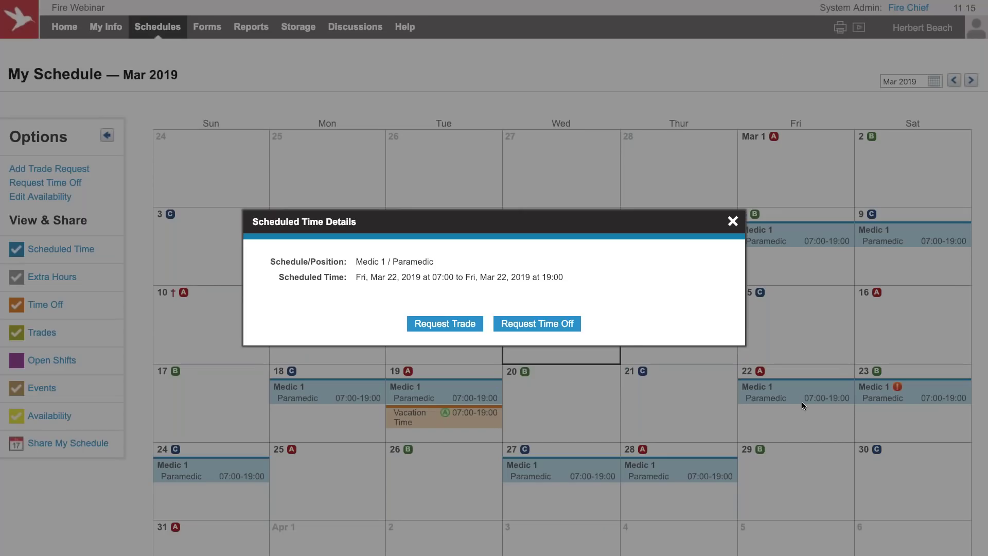
click(536, 330)
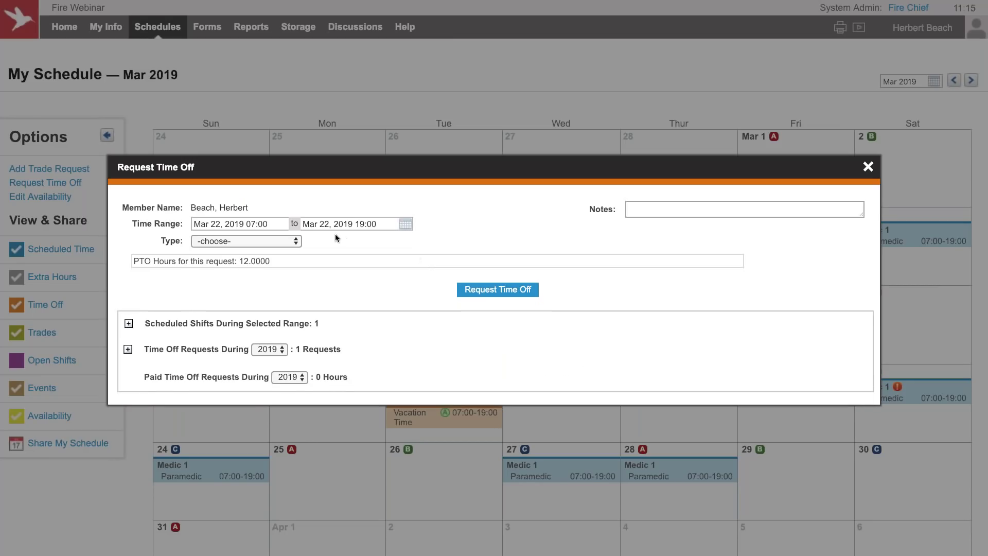
click(276, 241)
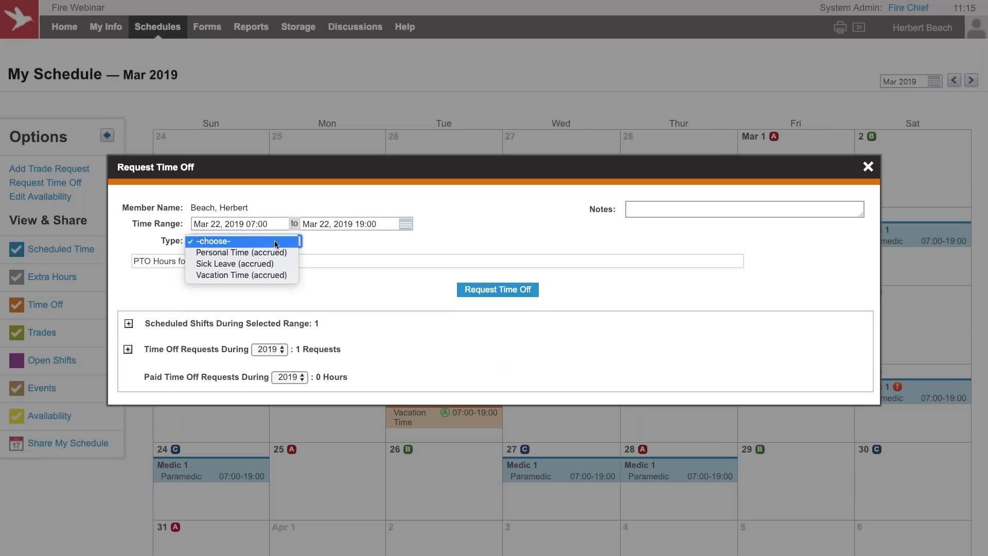
click(266, 274)
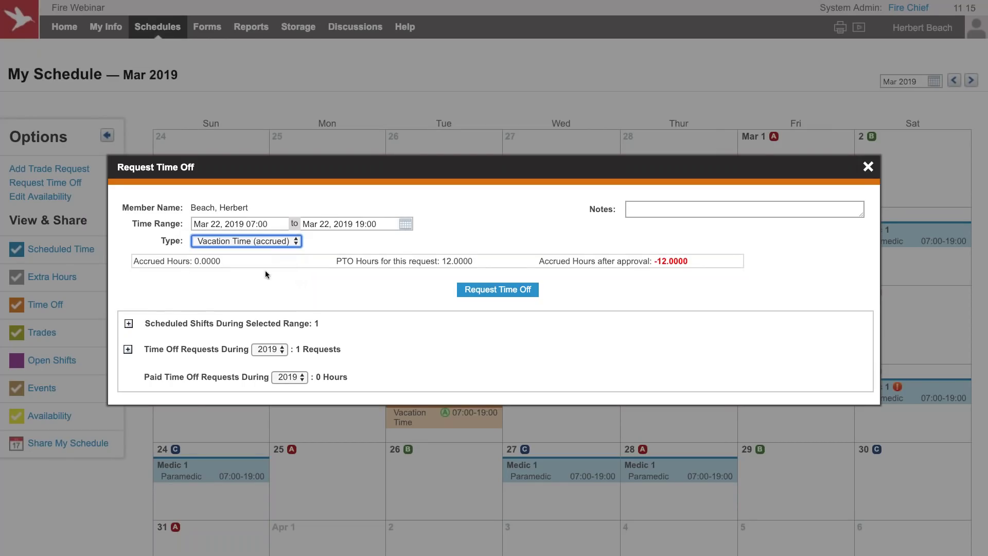
Check the accrued hours and PTO hours for the March 22 vacation request and submit it.
click(280, 242)
click(273, 230)
click(265, 243)
click(216, 252)
drag(193, 262, 224, 264)
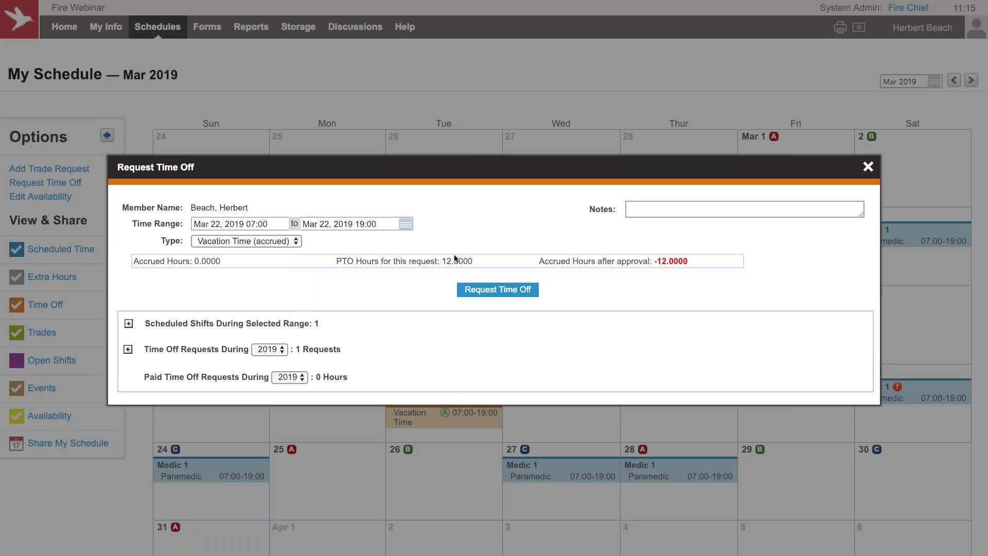
drag(441, 261, 493, 257)
click(573, 244)
click(492, 293)
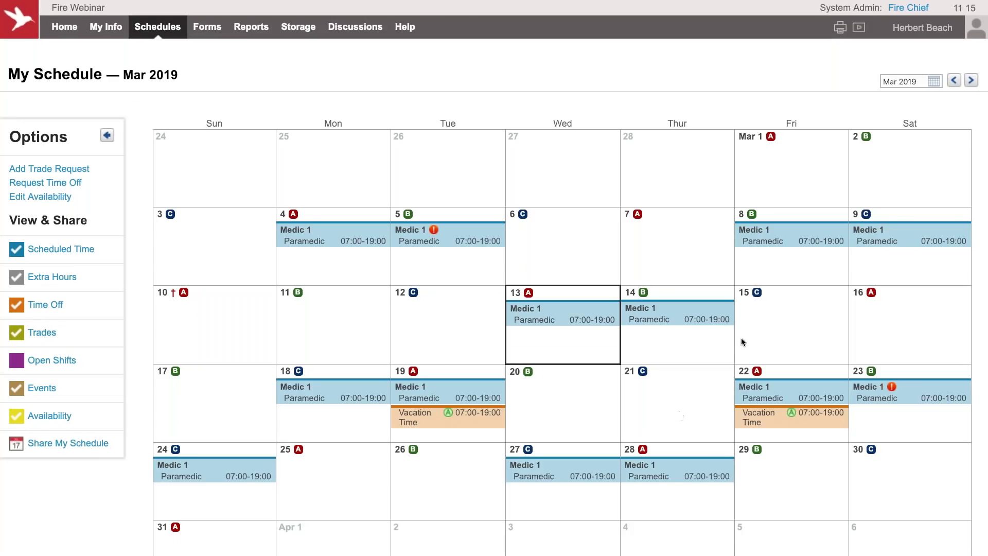
Start a trade request for the March 27 Medic 1 paramedic shift and set its trade type to Swap.
click(597, 478)
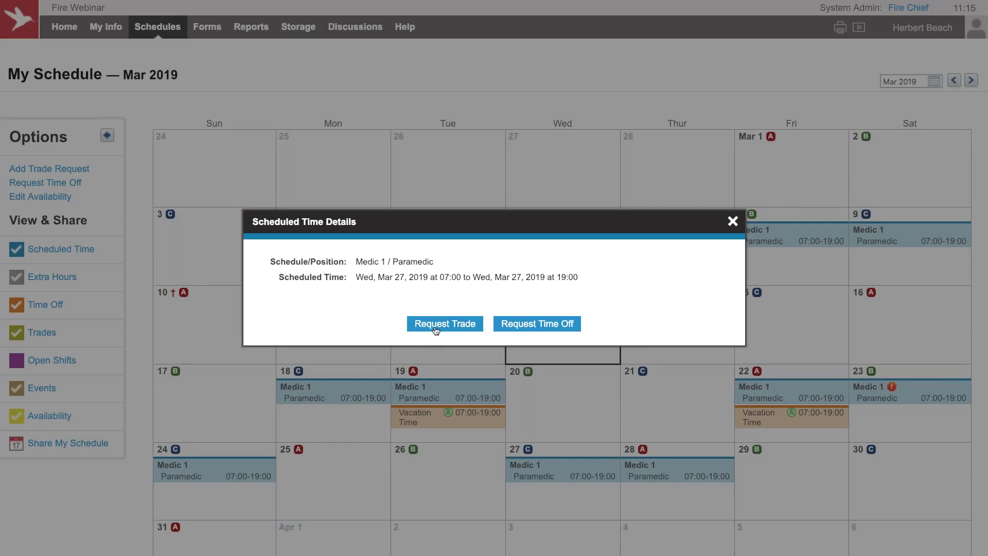
click(436, 324)
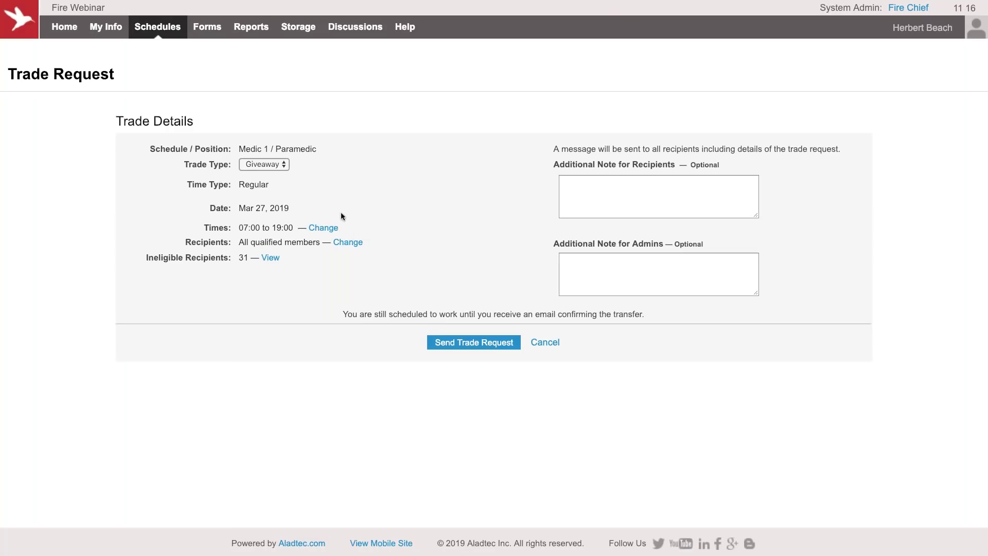
click(279, 167)
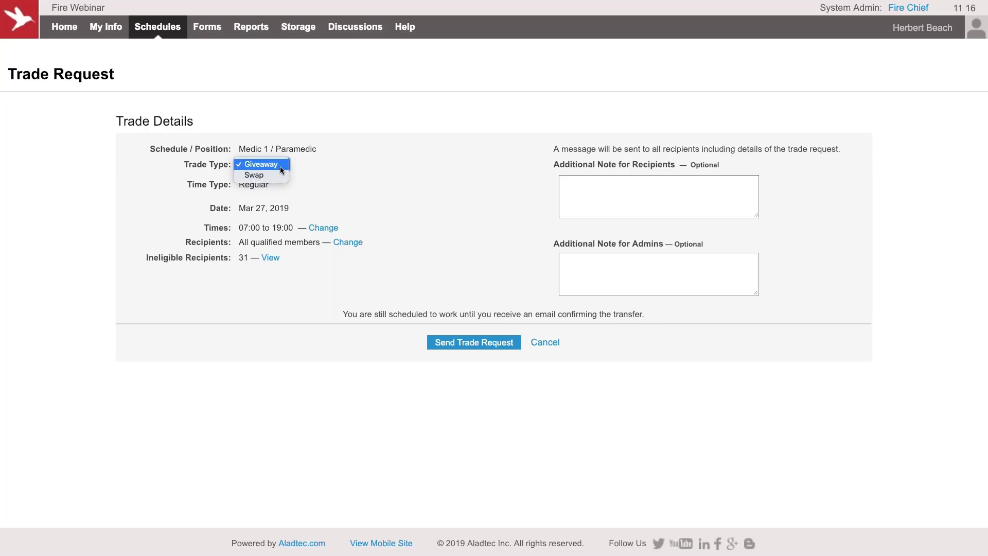
click(280, 177)
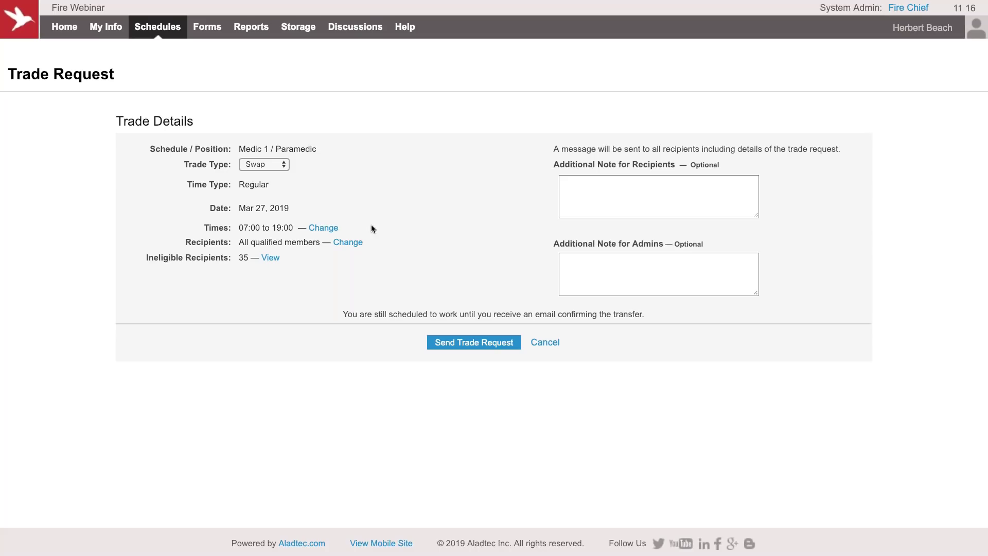
Limit the trade request's recipients to the second qualified member in the list and send the request.
click(354, 243)
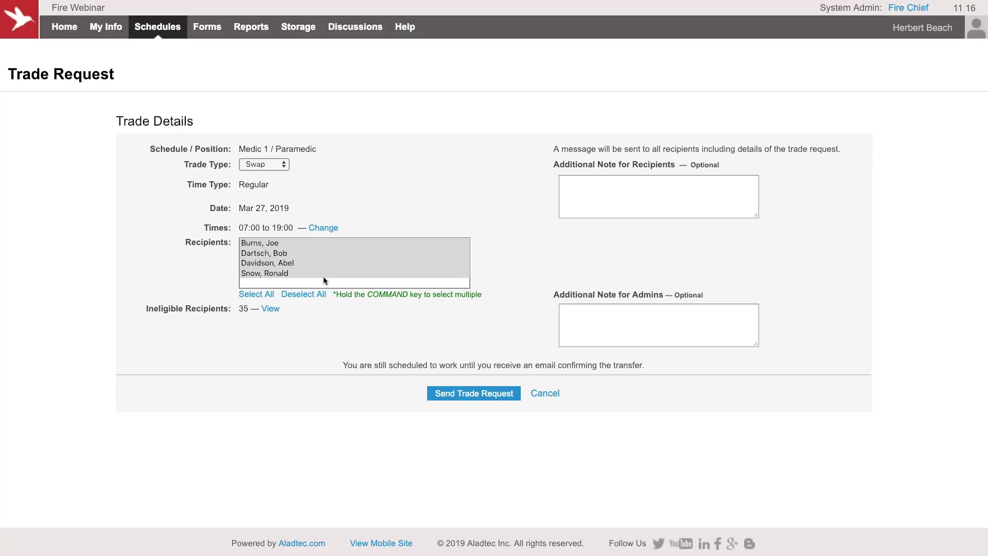
click(300, 254)
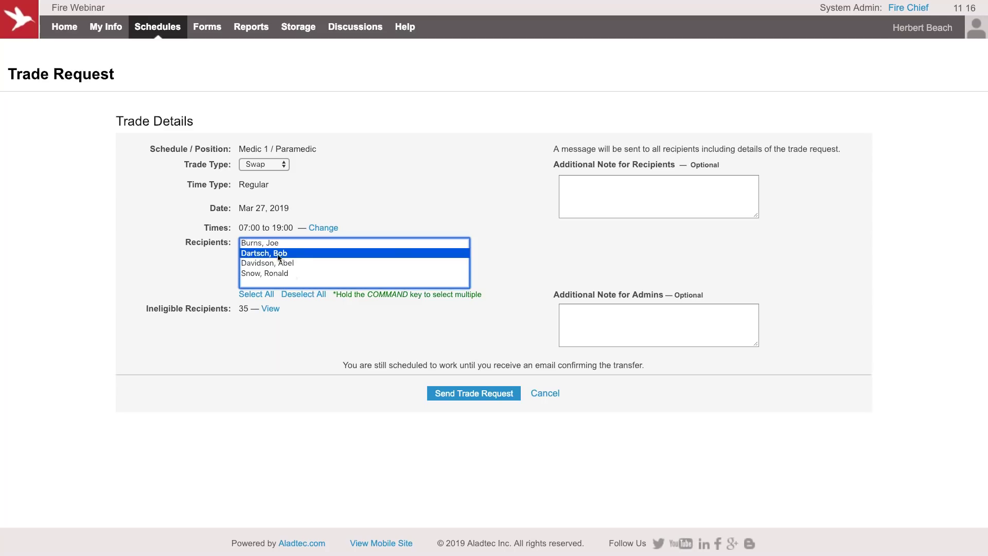
click(461, 394)
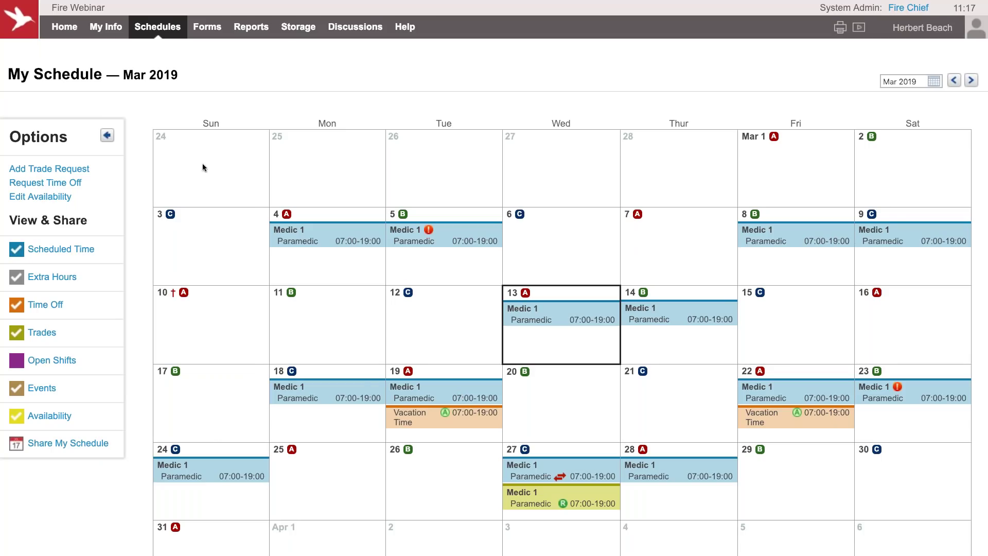
Open the monthly calendar from the member account and return to the administrator account's calendar.
click(166, 41)
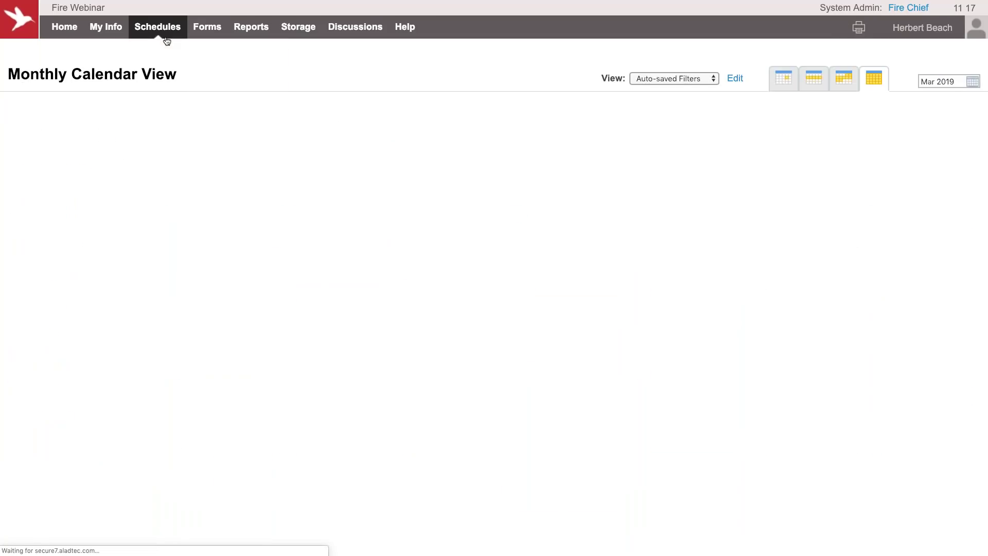
scroll(494, 309, down, 5)
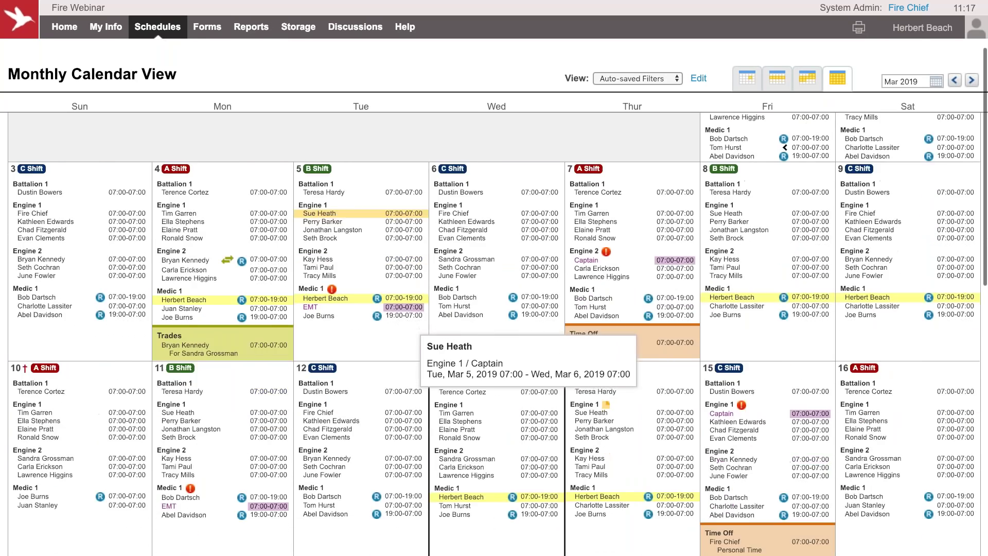
scroll(494, 309, down, 3)
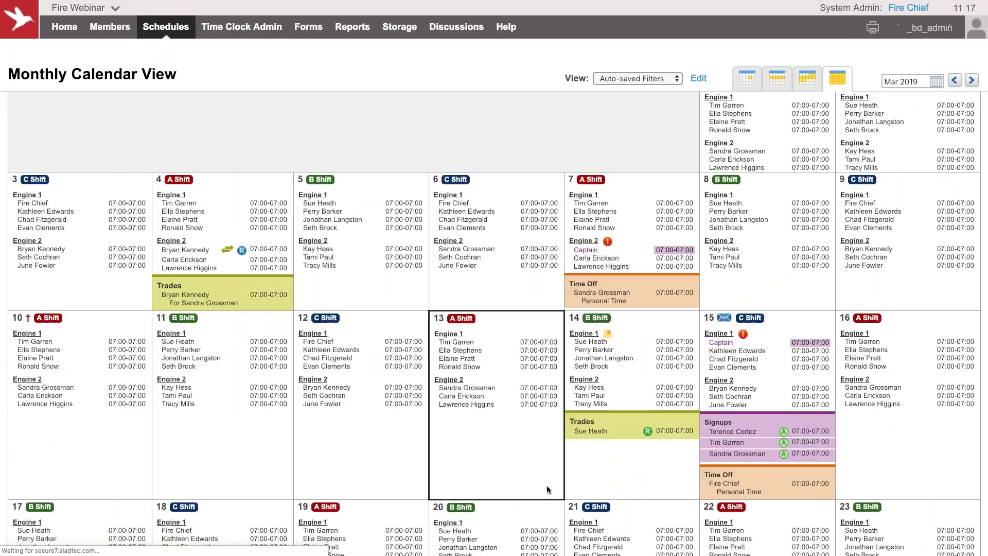
Approve the accepted swap for the Engine 1 firefighter trade on March 19 and check the traded shift's details.
scroll(546, 486, down, 3)
scroll(547, 485, down, 2)
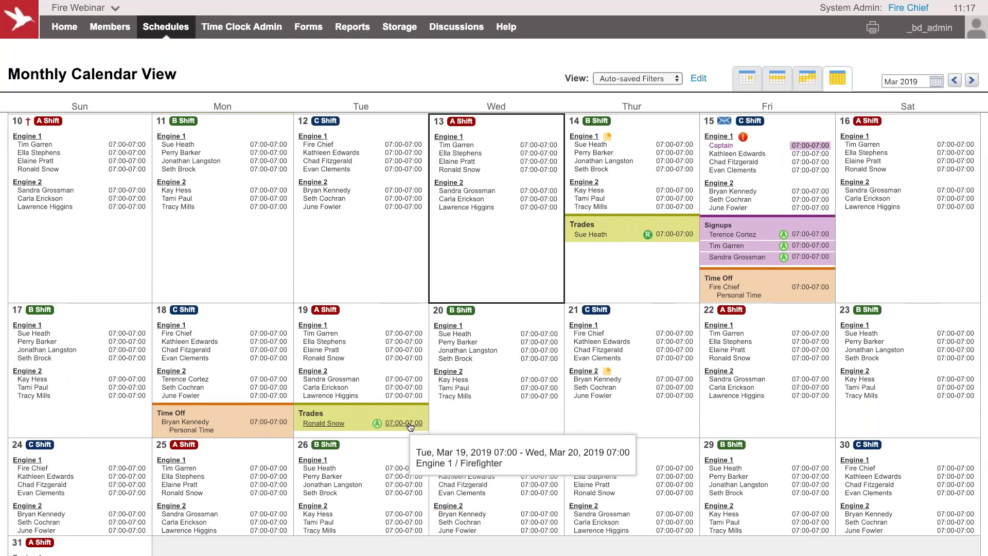
click(403, 423)
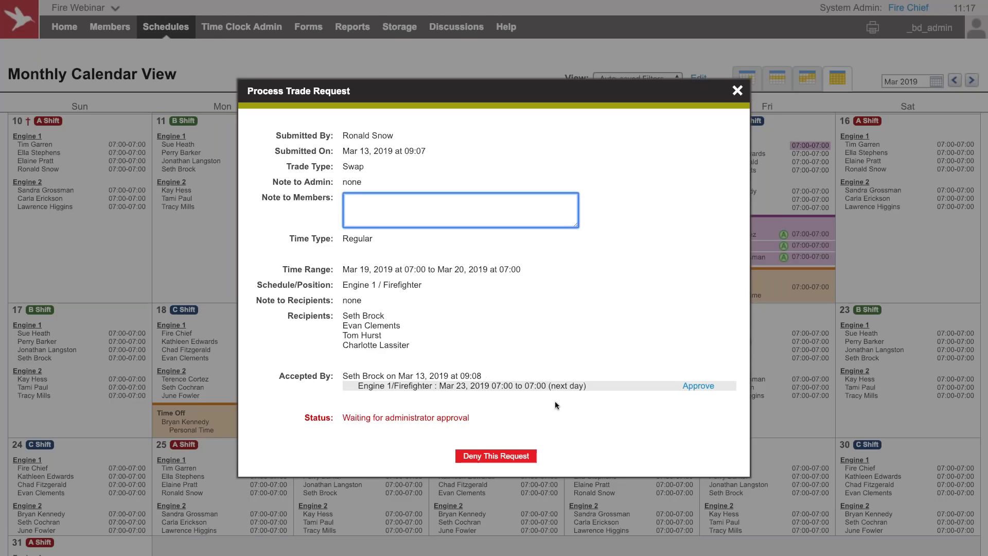
click(700, 386)
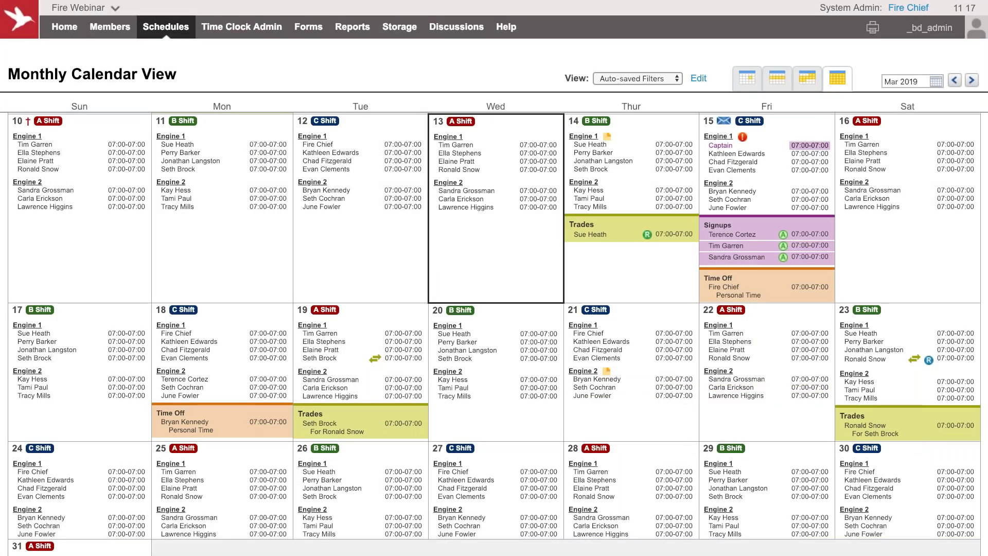
mouse_move(424, 360)
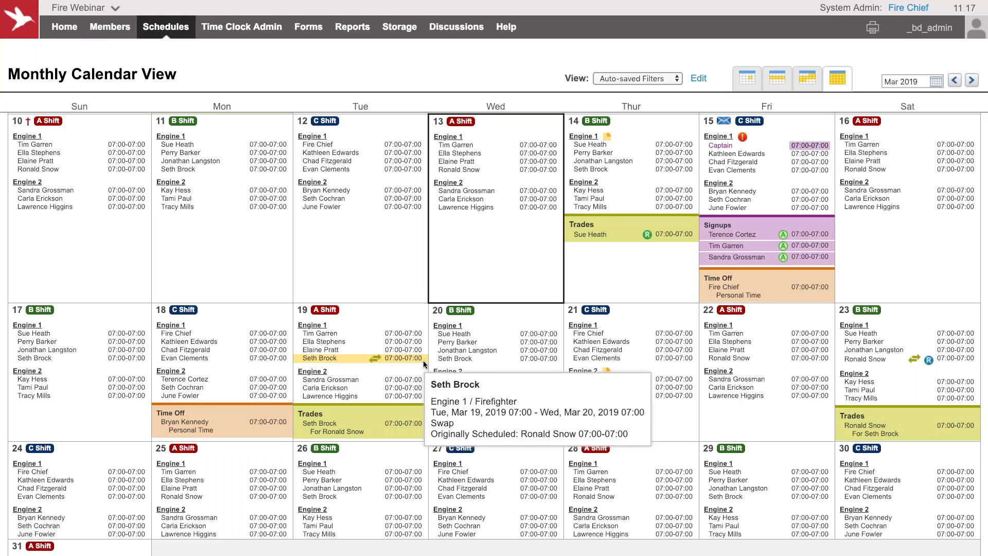
mouse_move(380, 431)
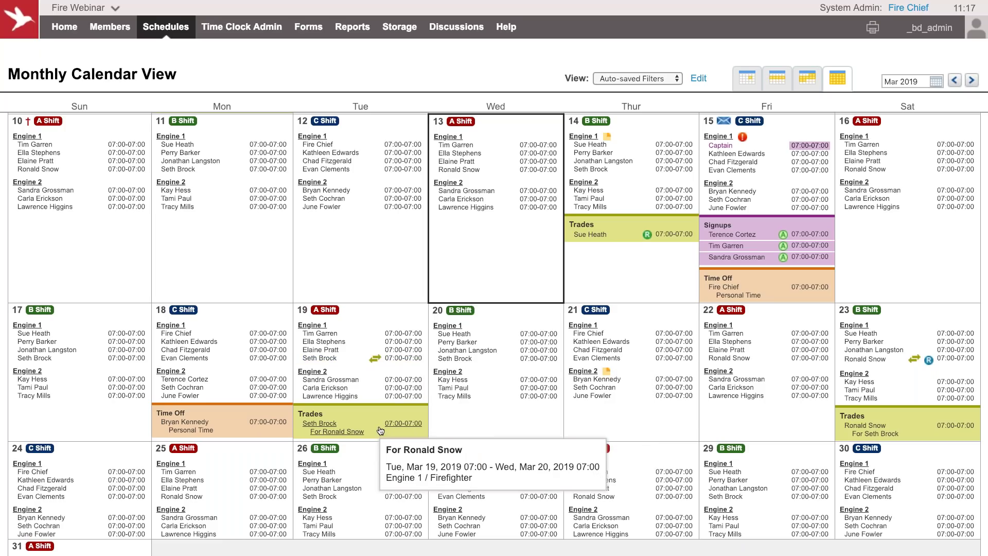
Add the Medic 1 work schedule to the monthly calendar's filter alongside Engine 1 and Engine 2.
click(698, 78)
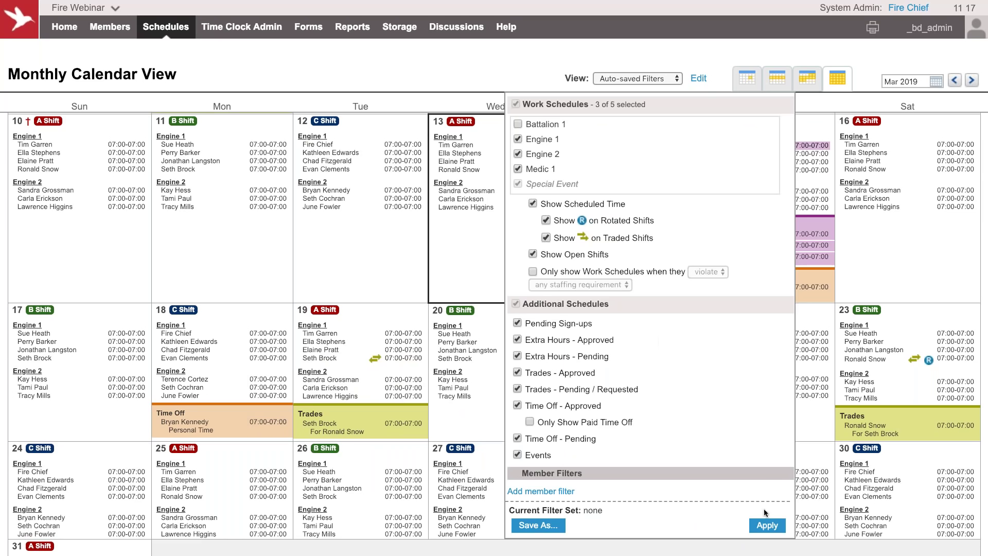
click(766, 525)
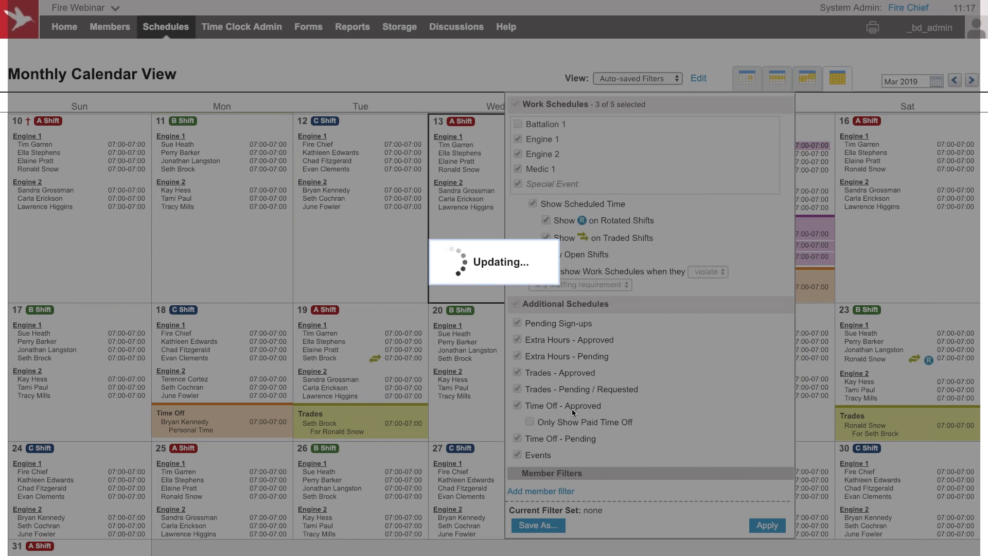
mouse_move(579, 427)
Approve the paramedic's pending March 22 time off request as Vacation Time (accrued), with PTO tracking for Scheduled Shifts Only.
scroll(579, 427, down, 3)
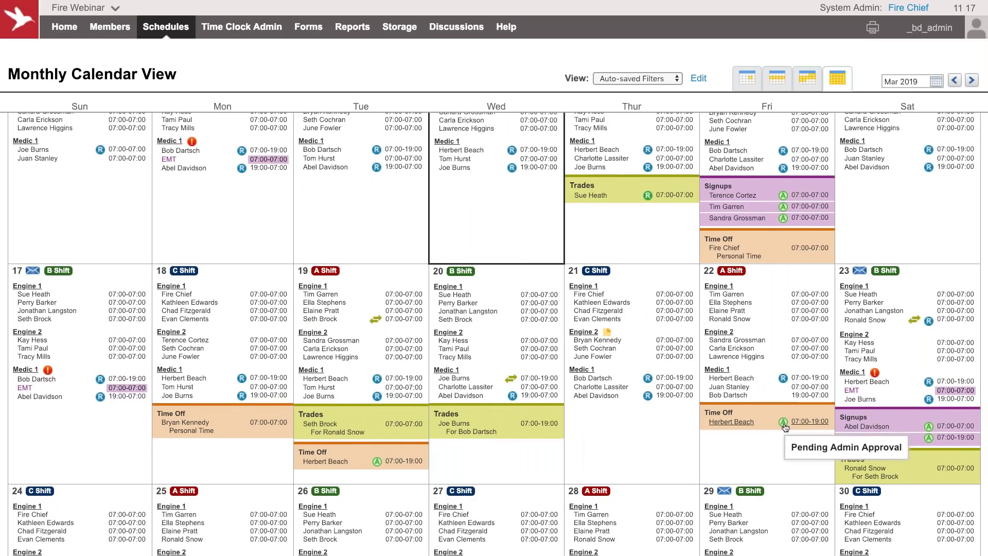
scroll(787, 429, up, 1)
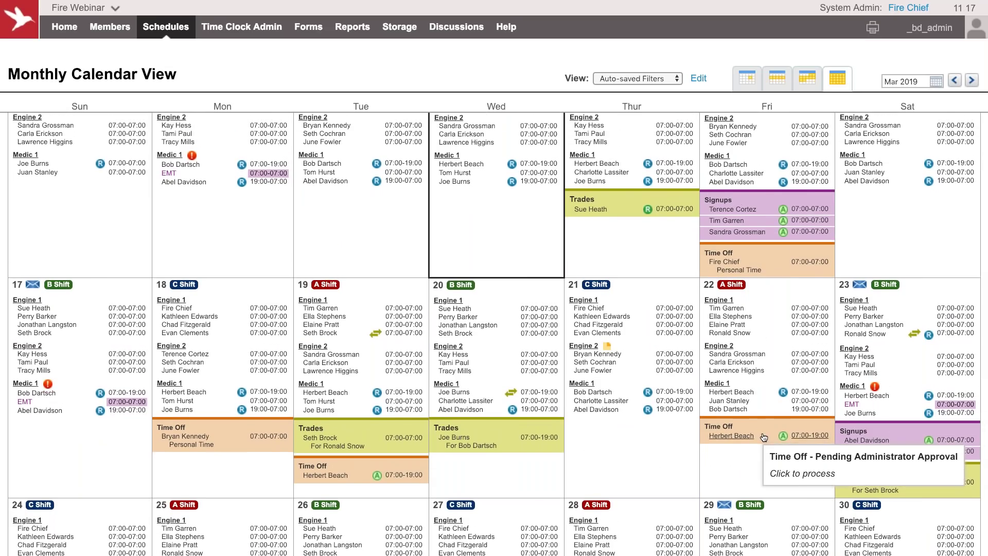
click(764, 437)
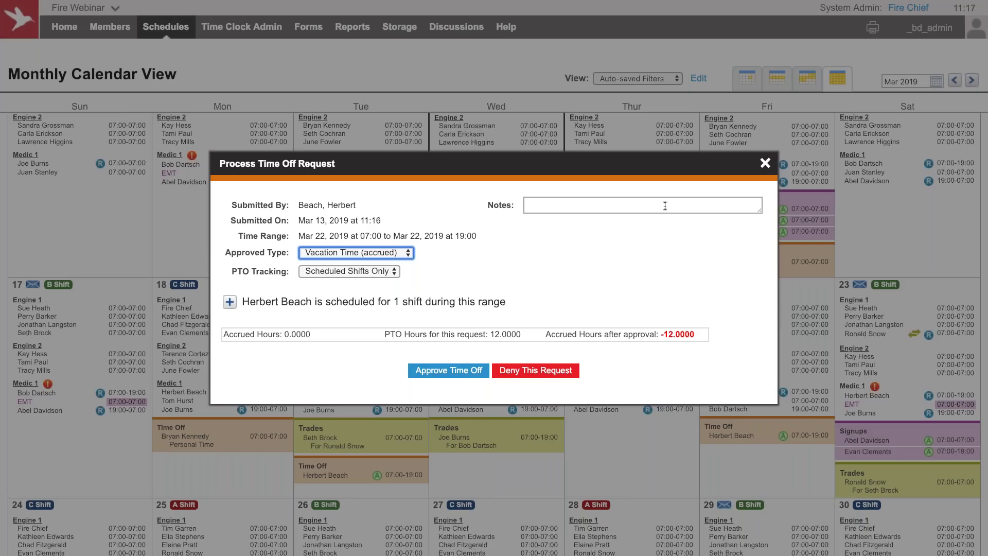
click(434, 377)
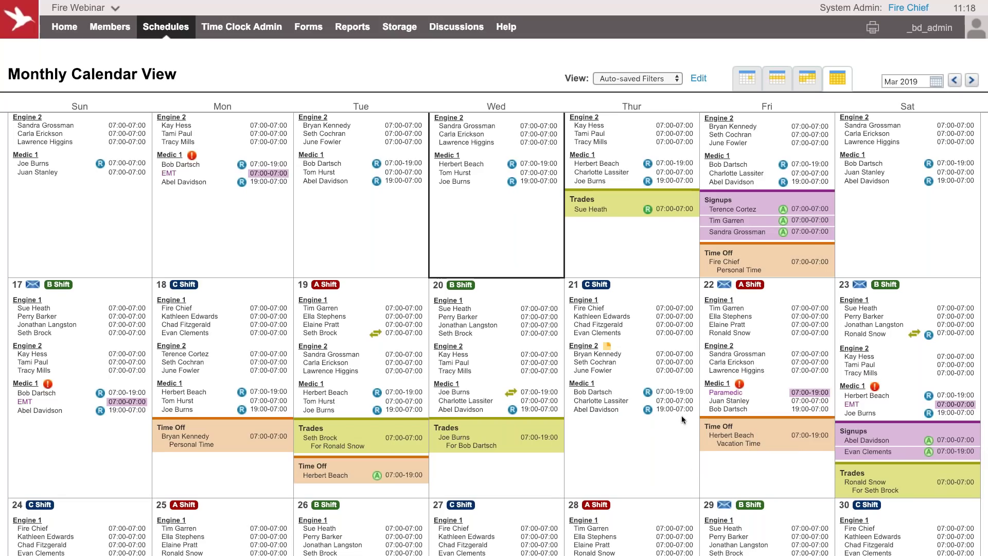
Filter the monthly calendar to show only the Engine 1 work schedule and enlarge the page.
scroll(682, 415, up, 3)
click(699, 79)
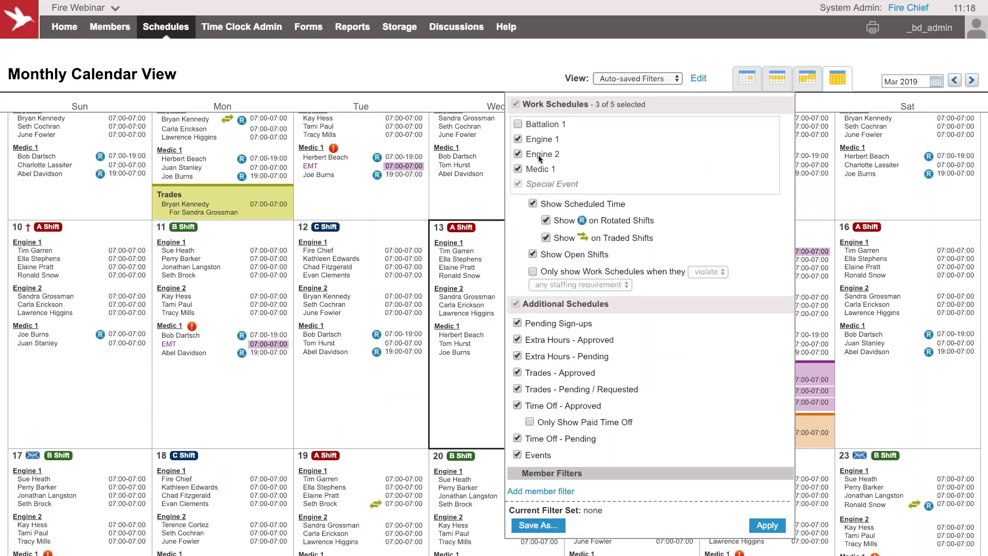
click(515, 104)
click(518, 139)
click(769, 526)
key(ctrl+plus)
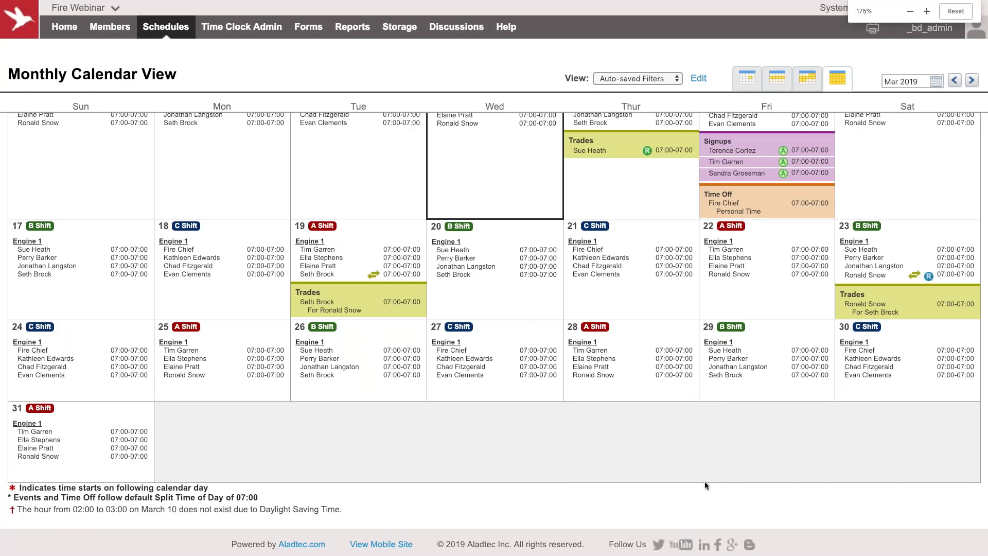
scroll(718, 346, up, 3)
scroll(719, 347, up, 1)
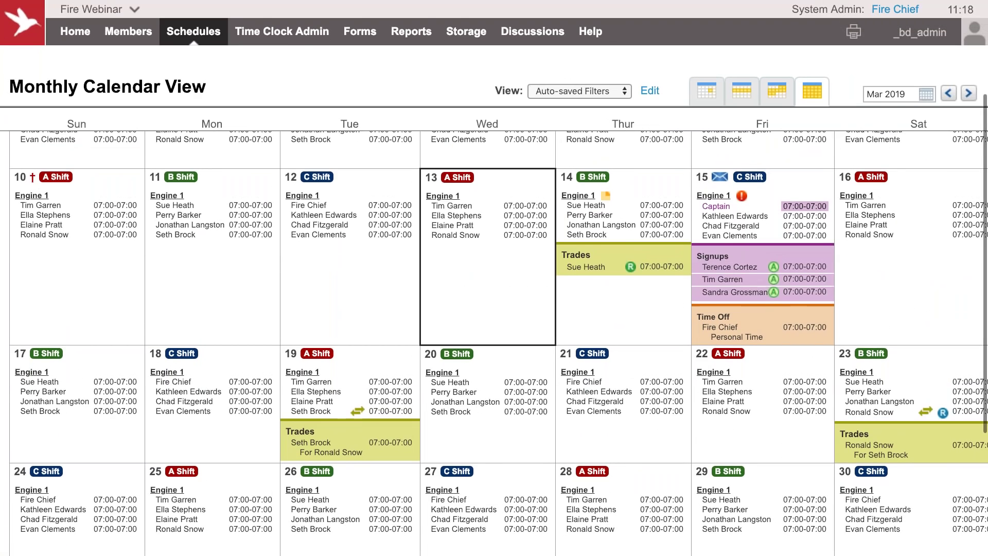
Examine the staffing requirements violation for Engine 1 on March 15 and close its details.
mouse_move(743, 198)
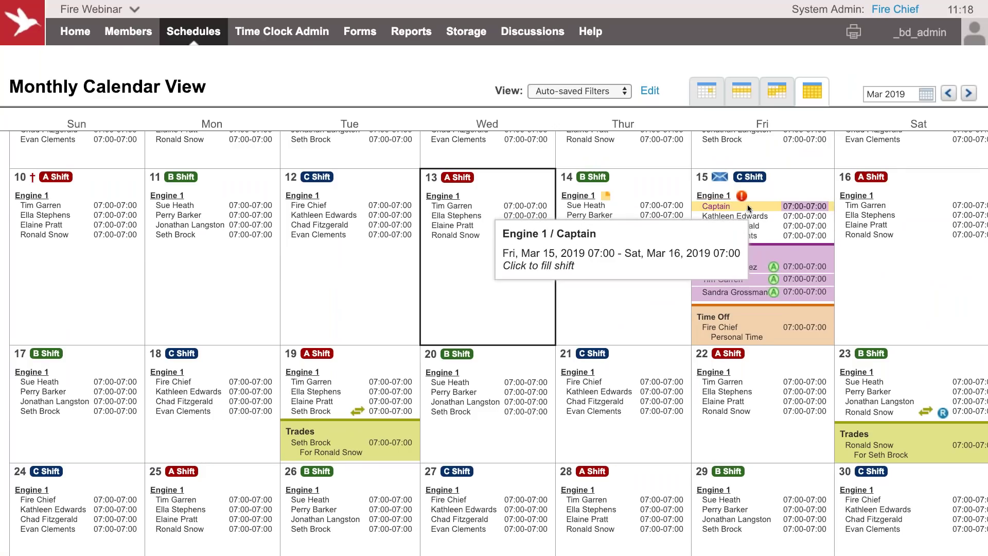
click(742, 198)
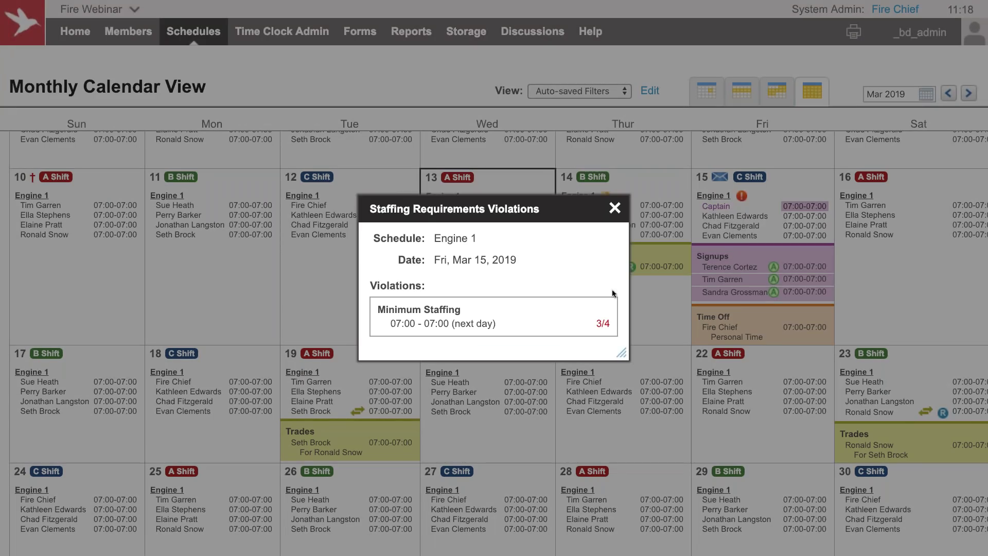
click(615, 209)
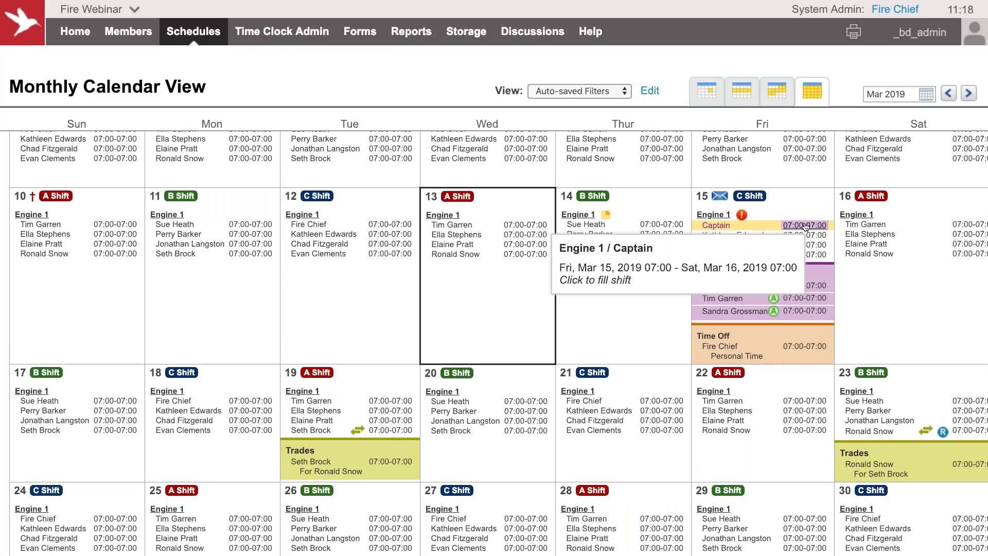
Start a coverage request for the open Engine 1 Captain shift on March 15 and enable selection of specific recipients.
click(719, 198)
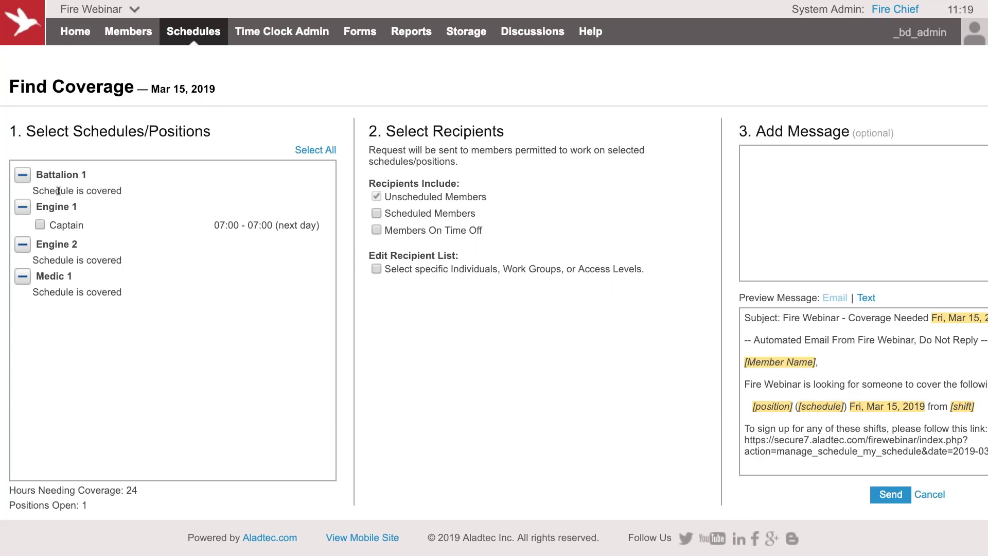
click(40, 225)
click(378, 216)
click(376, 269)
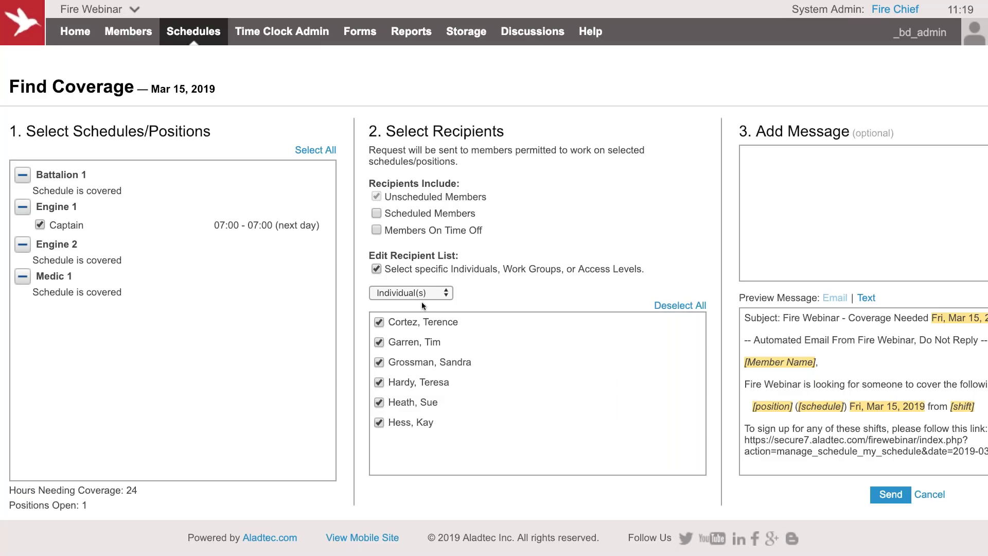
Limit the coverage request's recipients to the Part Time work group, review the message preview and cancel the request.
click(440, 295)
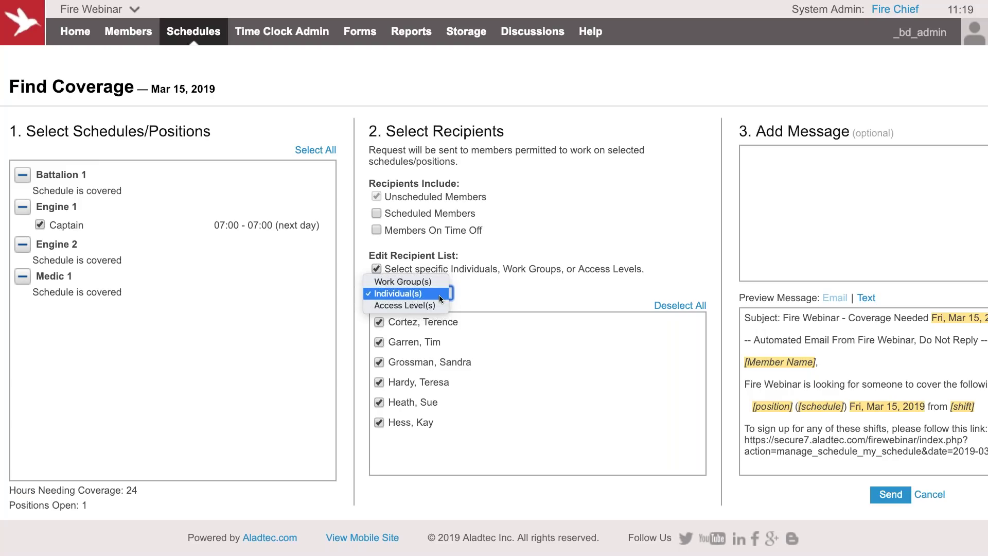
click(425, 284)
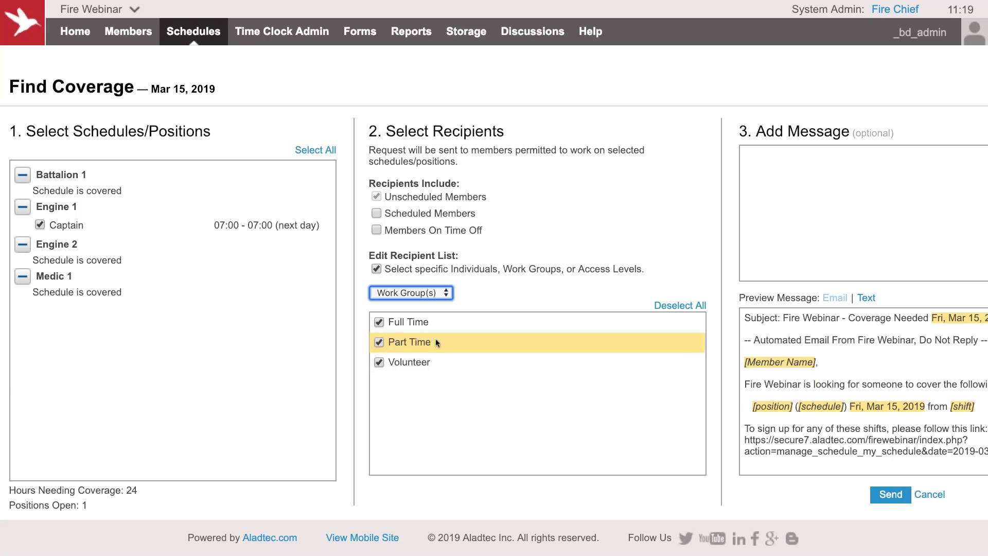
click(397, 323)
click(401, 362)
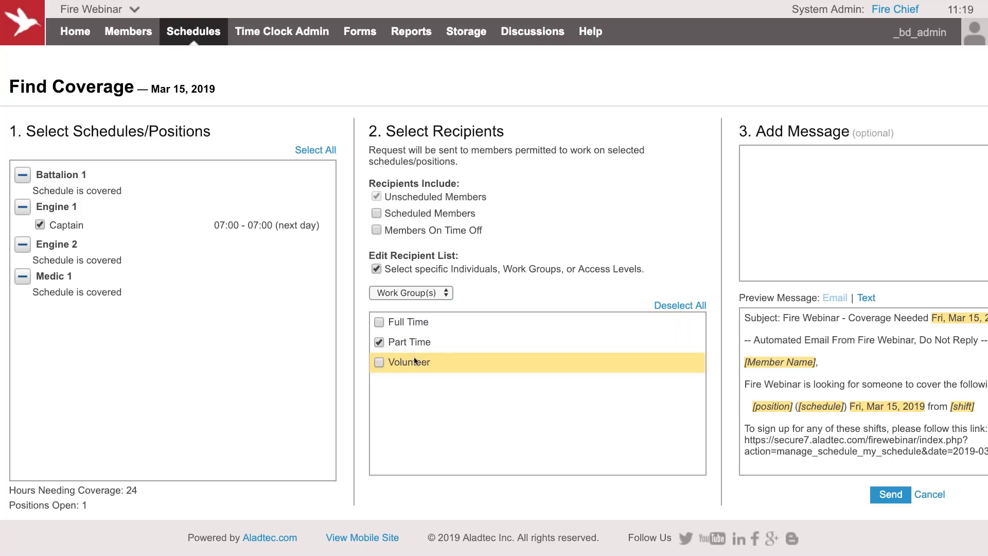
scroll(592, 394, right, 4)
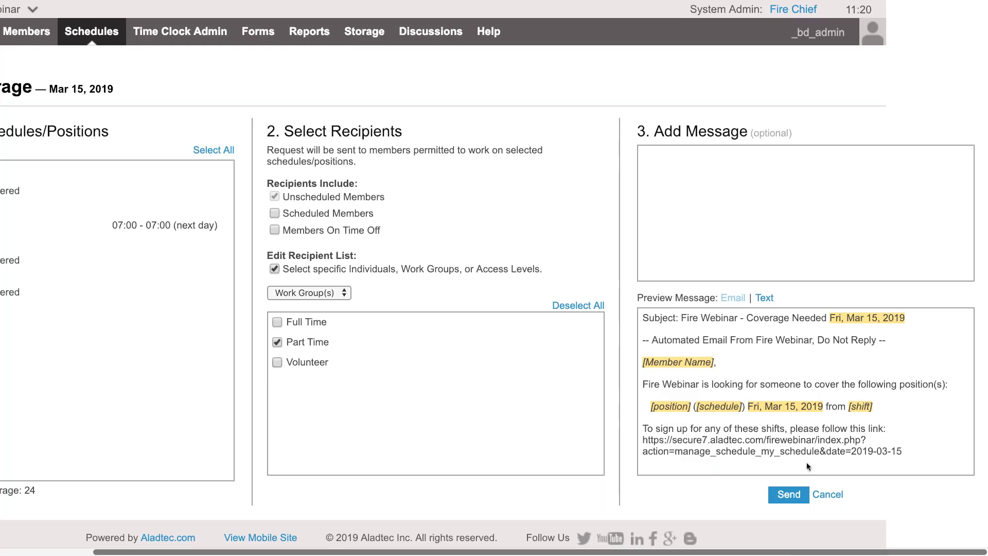
click(828, 495)
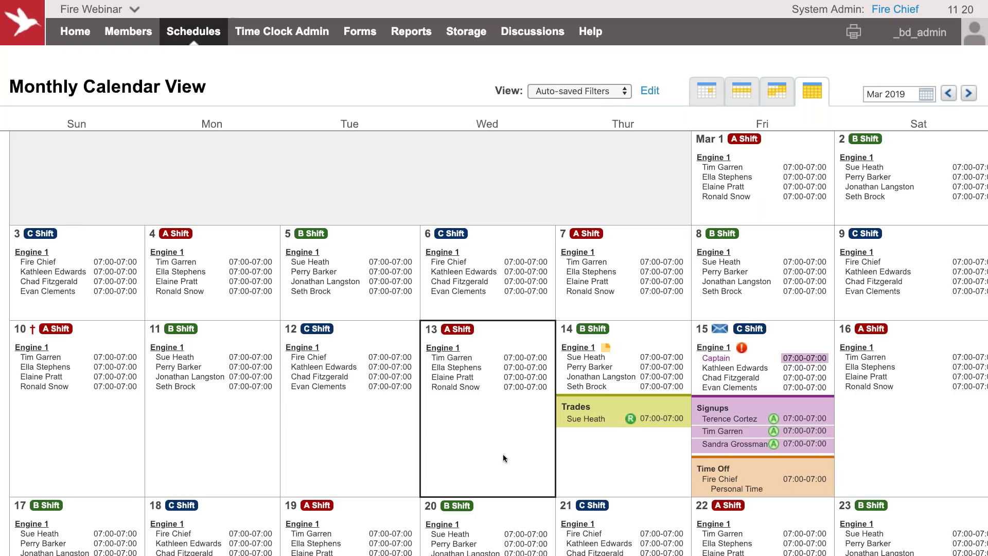
View the March 2019 member schedule of a Medic 1 paramedic with open shifts included.
mouse_move(193, 31)
click(208, 82)
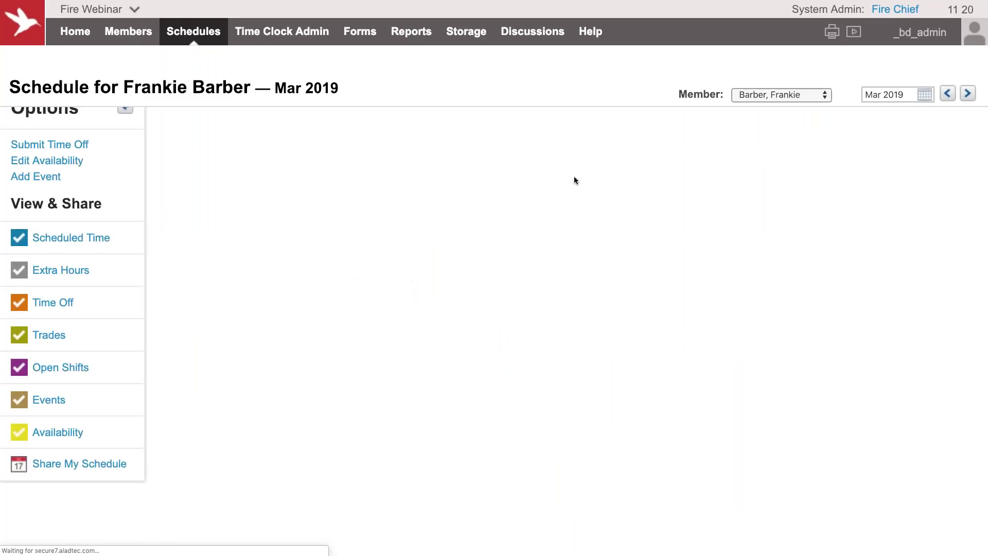
click(779, 96)
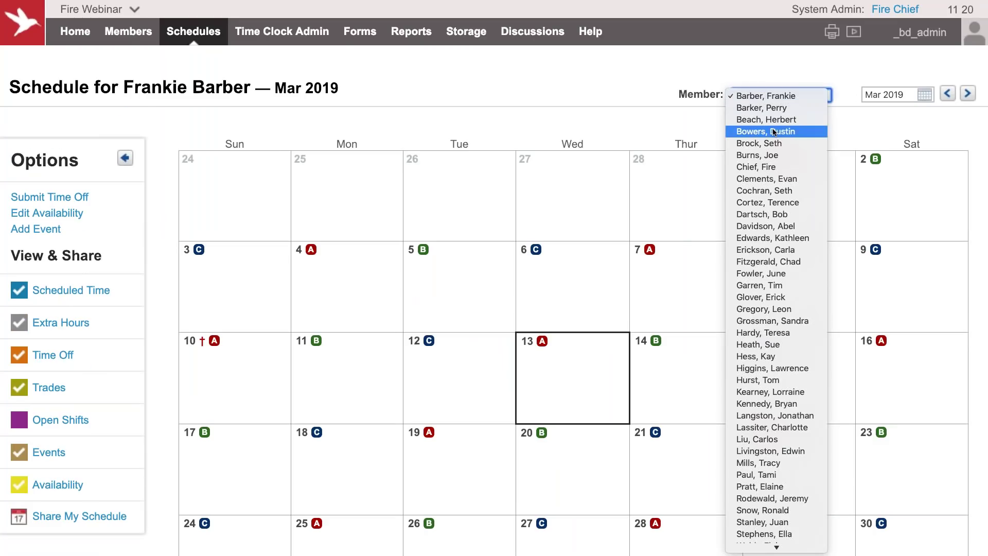
click(766, 120)
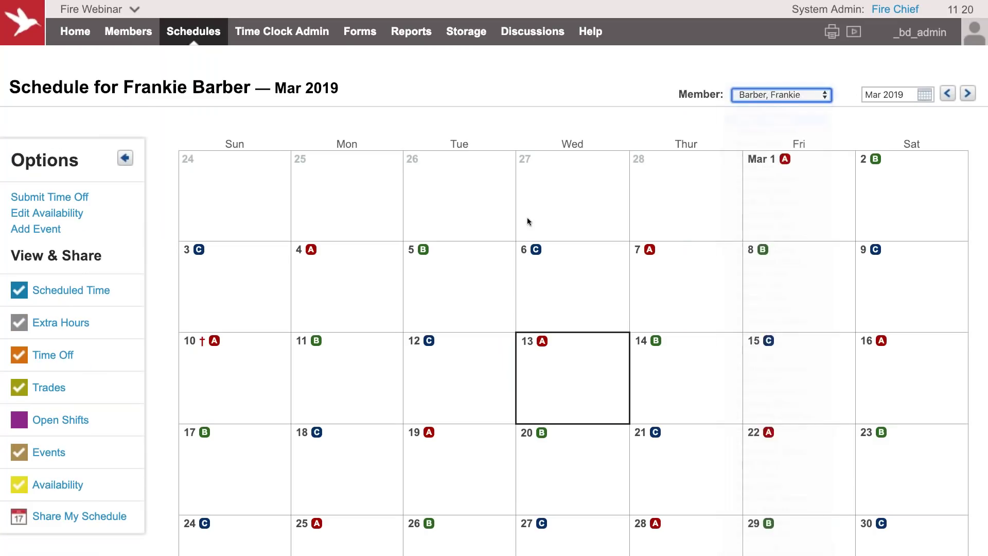
scroll(354, 317, down, 3)
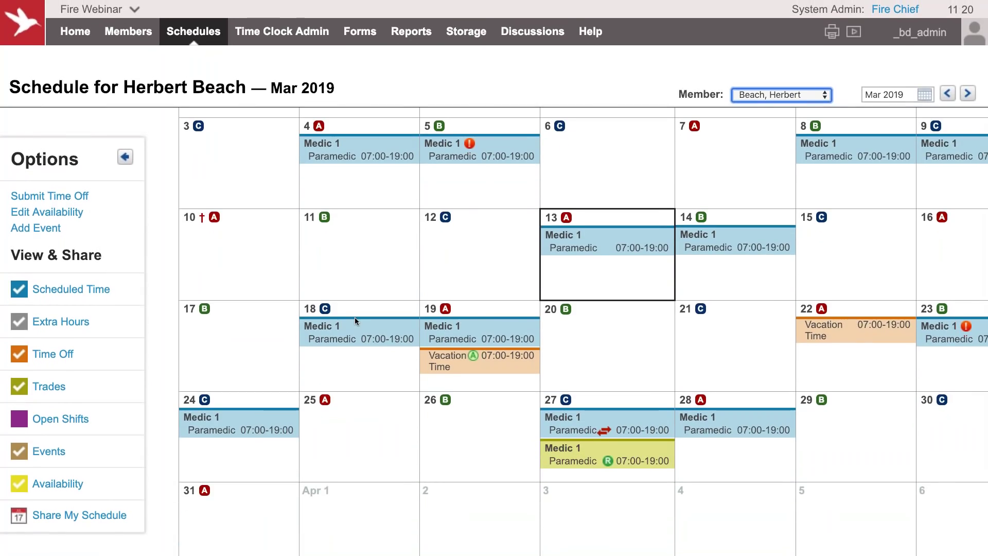
key(ctrl+minus)
scroll(354, 317, up, 1)
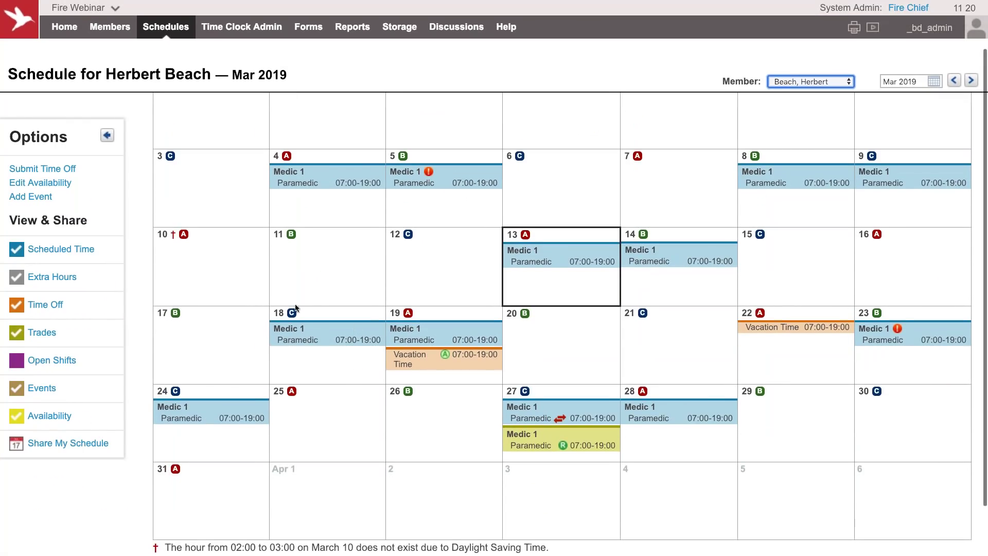
click(56, 363)
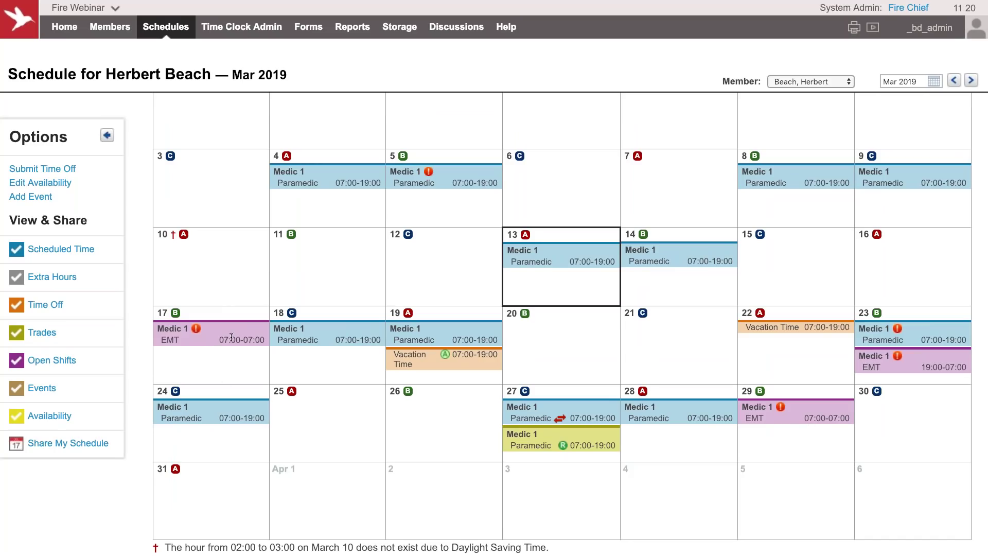
Return to the monthly calendar and open the Engine 1 schedule for March 15 for editing.
click(164, 40)
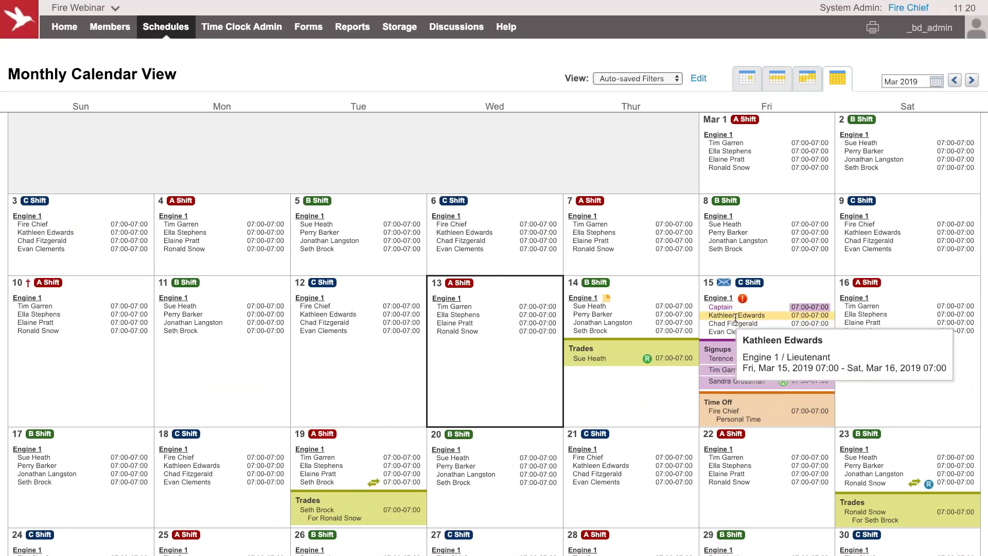
click(718, 297)
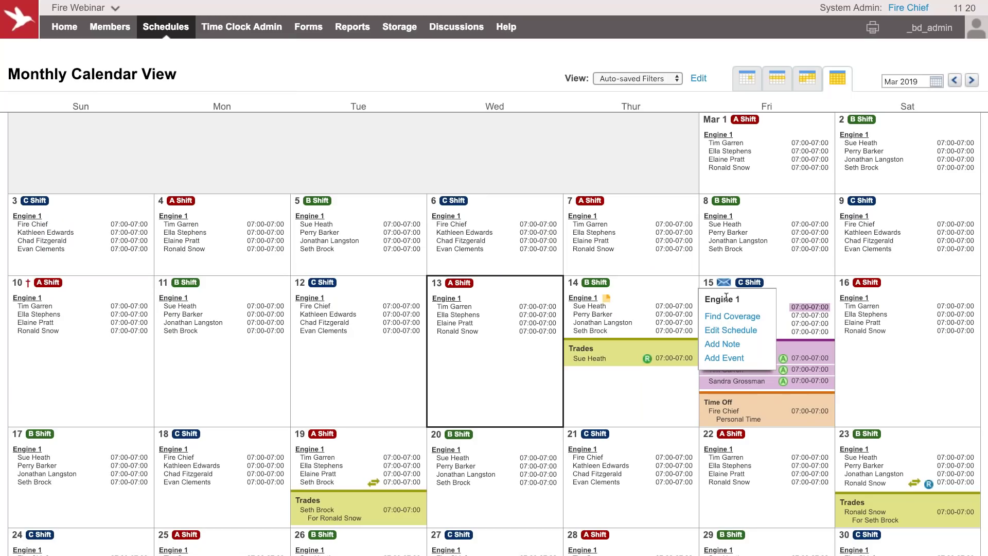
click(739, 331)
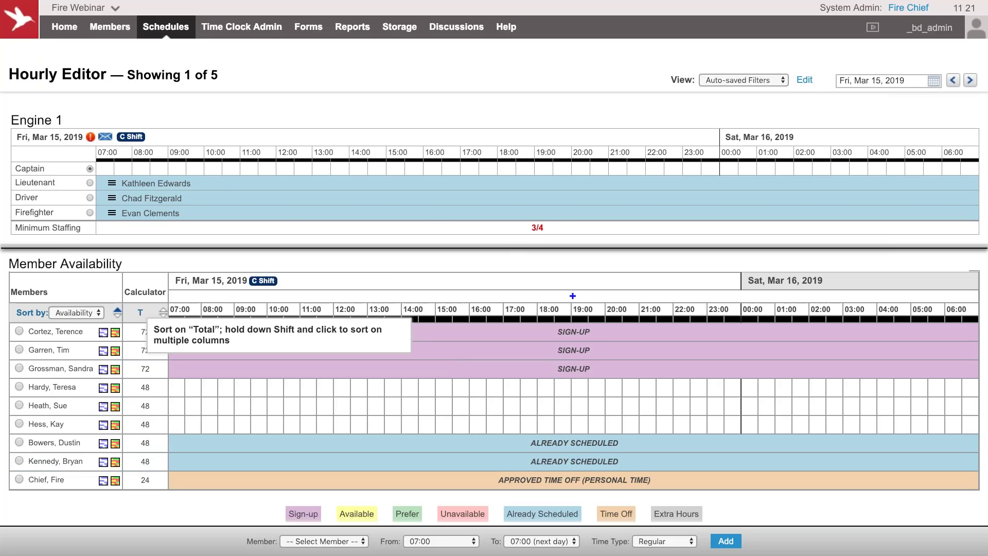
Add the Date Hired member info column to the Hourly Editor through its filter settings.
click(811, 81)
scroll(826, 413, down, 1)
scroll(816, 379, down, 1)
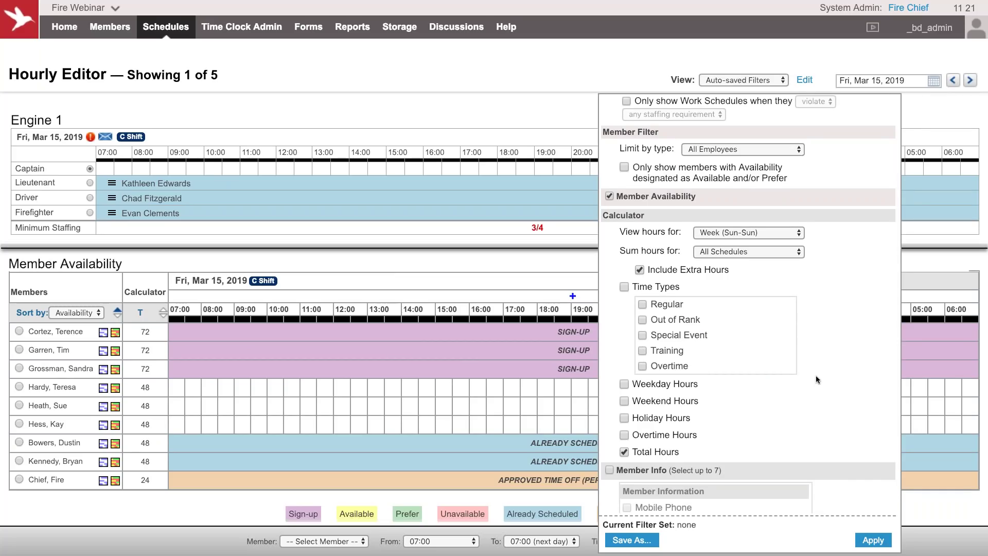
scroll(816, 379, down, 1)
click(618, 418)
scroll(656, 455, down, 3)
click(656, 472)
scroll(657, 471, down, 2)
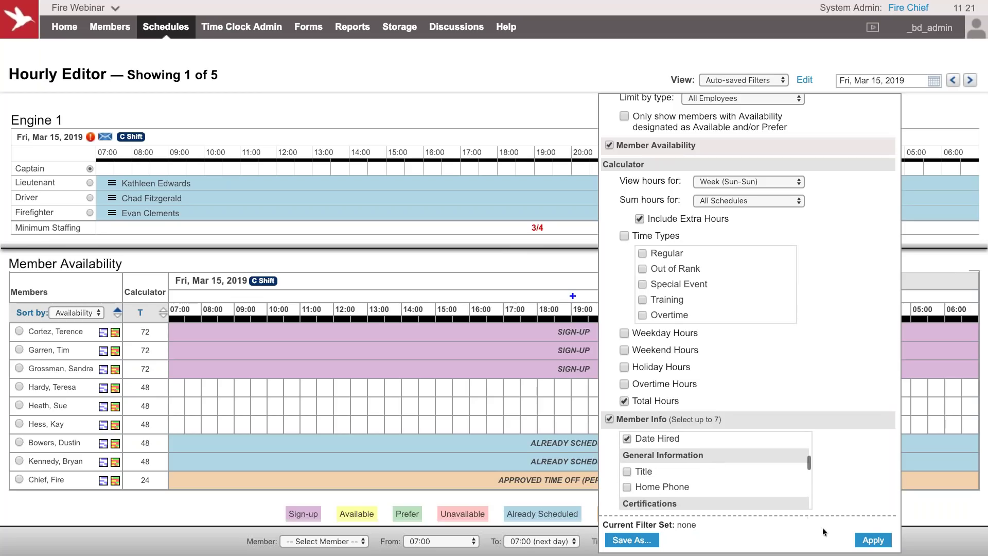
click(872, 538)
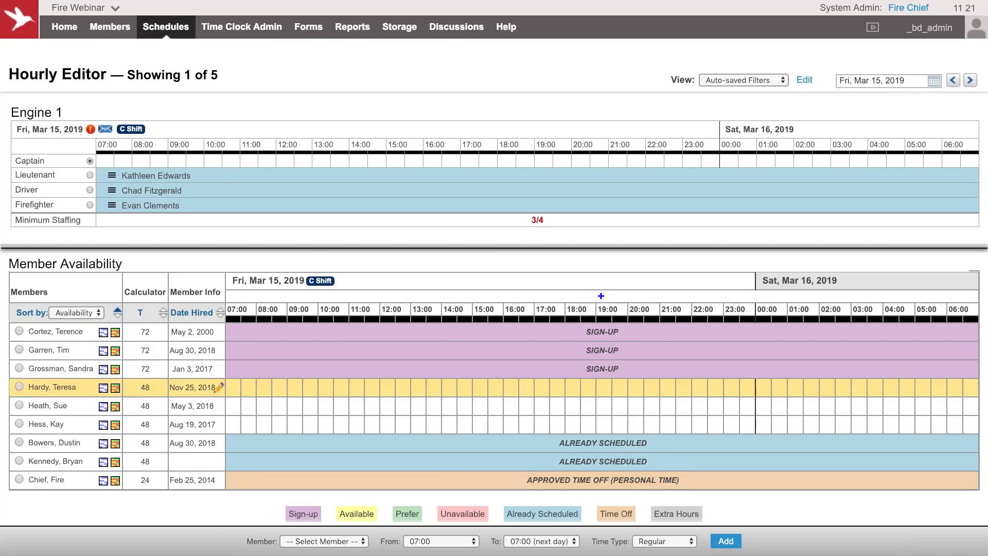
Approve the first listed sign-up request for the Engine 1 Captain shift with the time type Overtime.
click(301, 339)
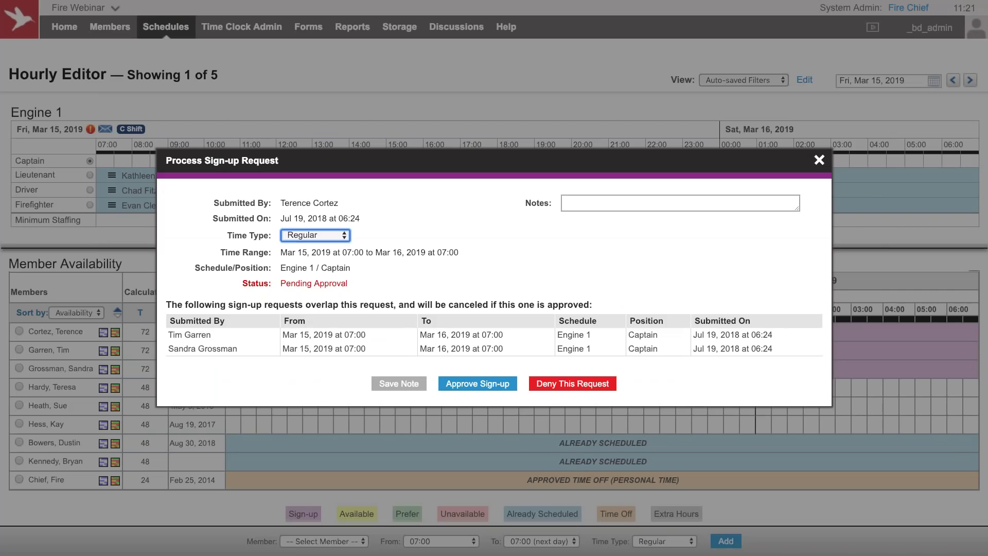
click(323, 240)
click(398, 280)
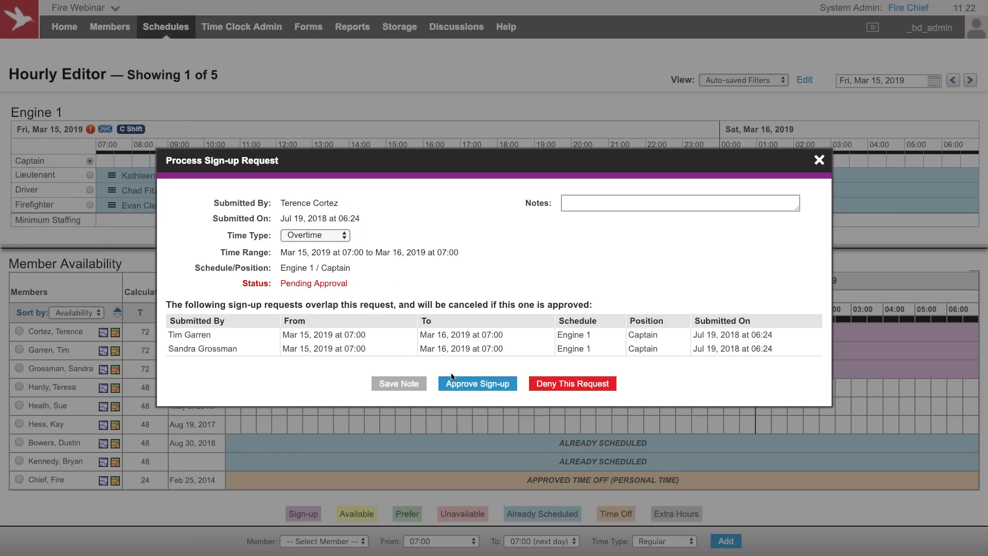
click(472, 384)
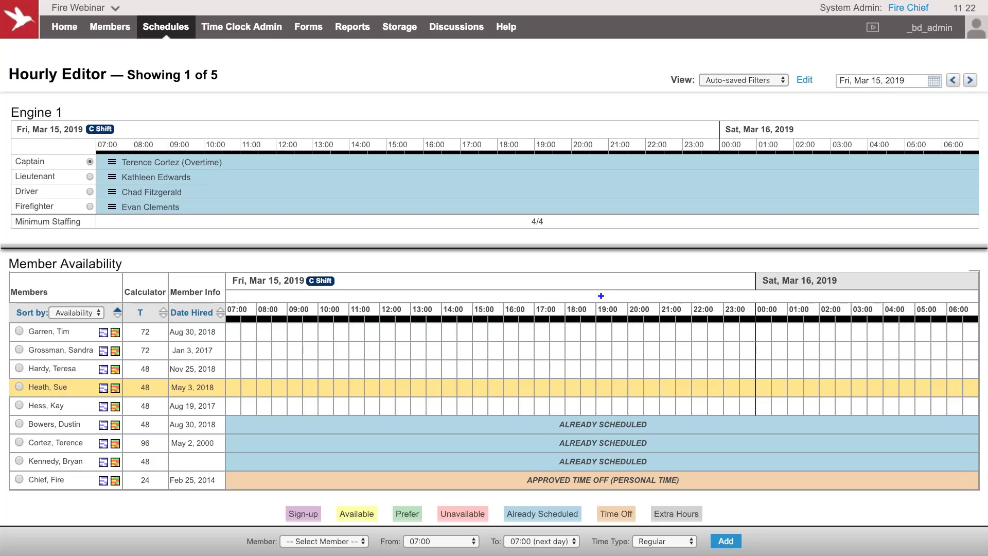
Add the Engine 2 work schedule to the Hourly Editor's filter alongside Engine 1.
click(808, 81)
click(650, 157)
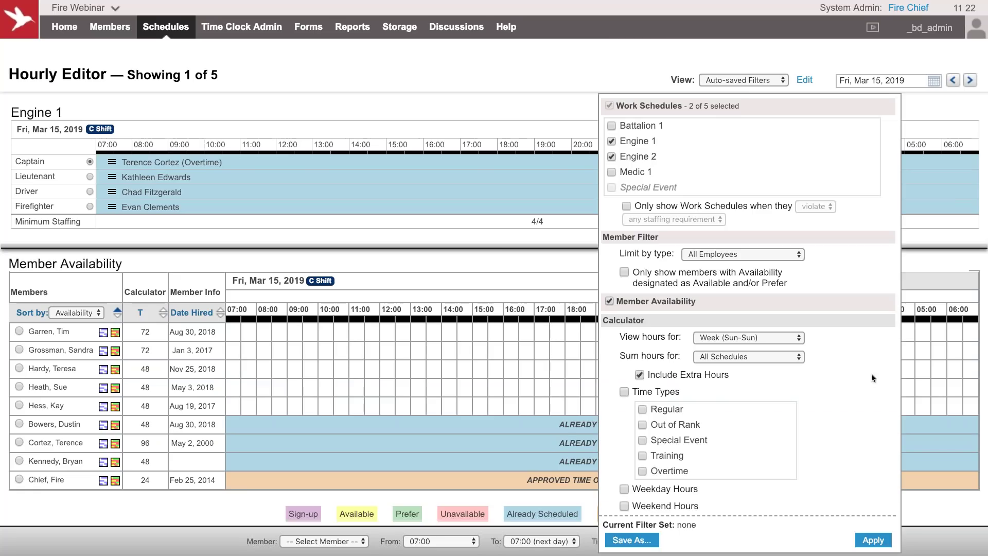
click(873, 540)
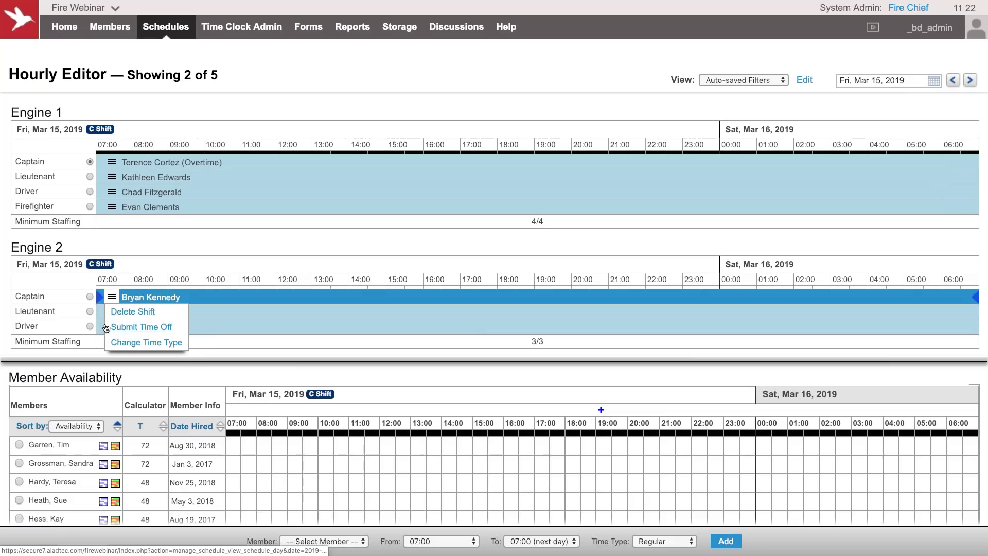
Delete the Engine 2 Lieutenant's shift on March 15.
mouse_move(112, 312)
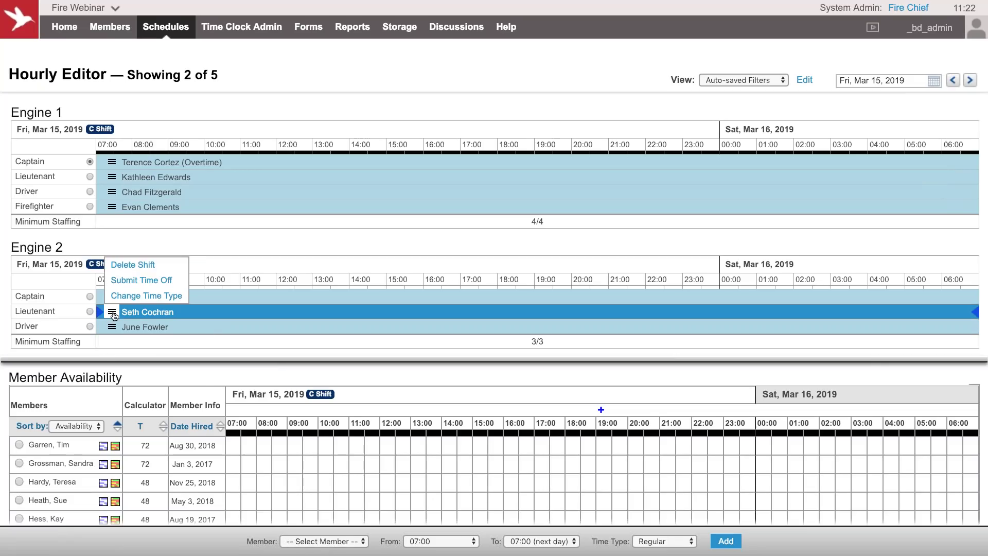
click(132, 264)
click(474, 318)
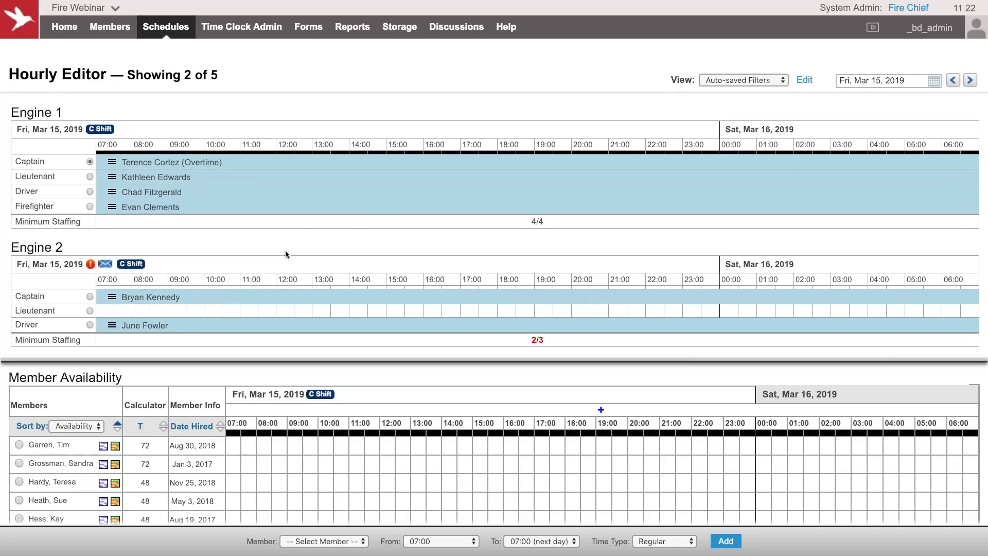
Move the Engine 1 Lieutenant's shift to the open Lieutenant position on Engine 2.
mouse_move(252, 190)
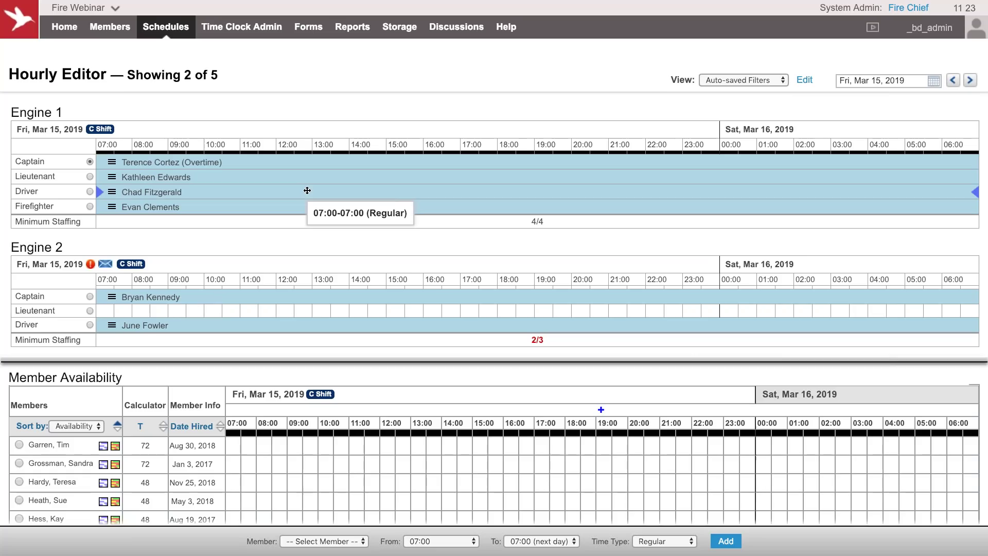
mouse_move(307, 190)
mouse_down()
mouse_move(311, 278)
mouse_move(308, 233)
mouse_move(319, 291)
mouse_move(320, 280)
mouse_move(329, 287)
mouse_move(291, 154)
mouse_move(268, 174)
mouse_move(293, 210)
mouse_move(288, 274)
mouse_move(271, 309)
mouse_up()
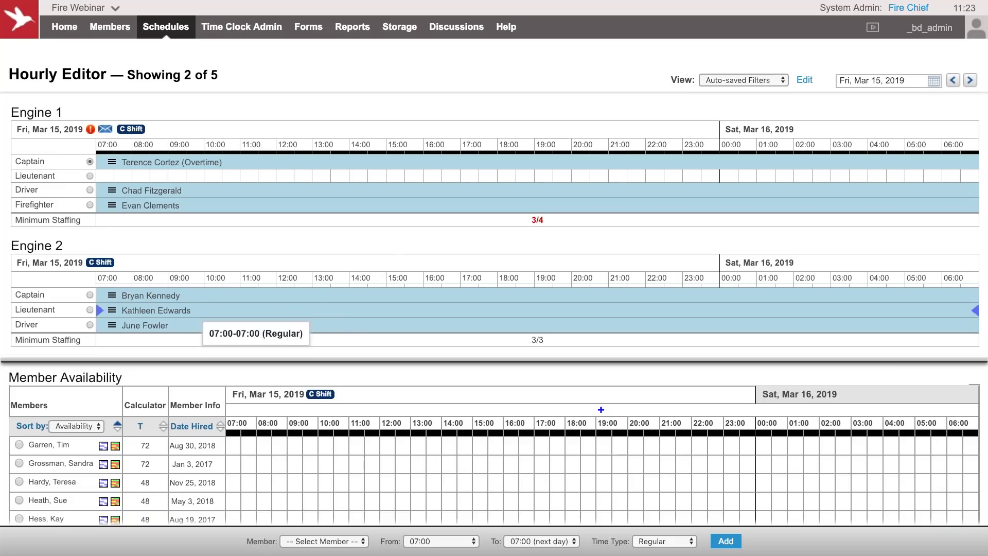
mouse_move(289, 205)
mouse_down()
mouse_move(287, 180)
mouse_move(289, 205)
mouse_up()
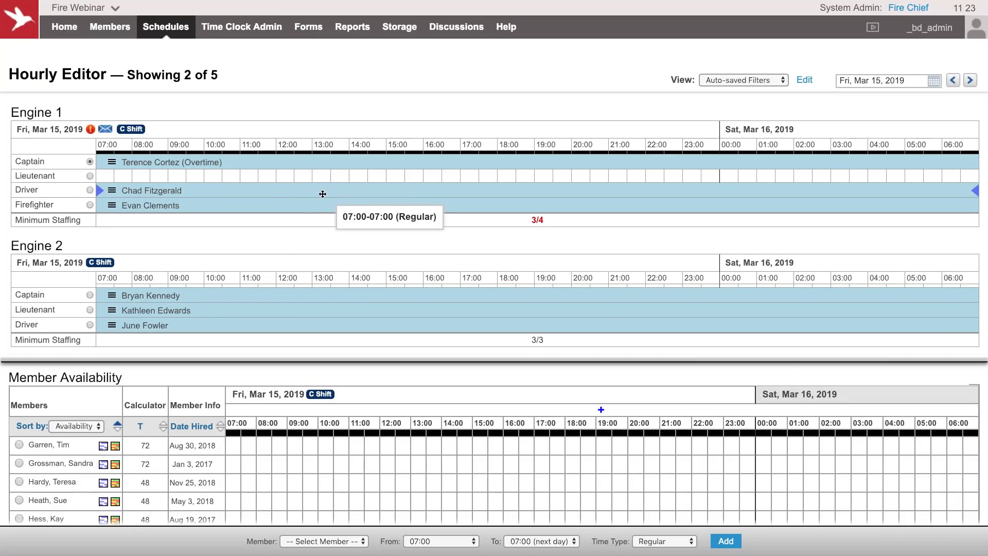
Select the open Engine 1 Lieutenant position and look through the members available to fill it.
click(89, 175)
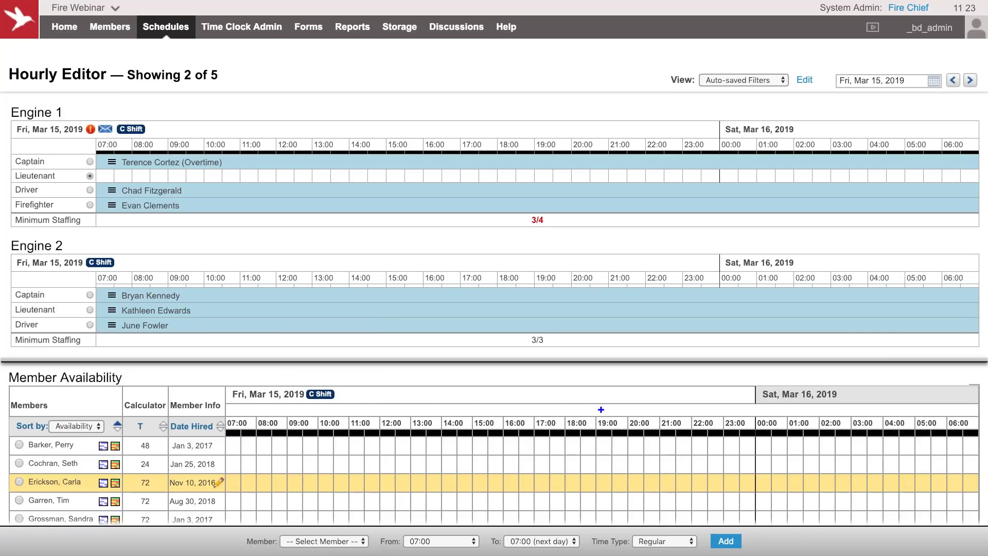
scroll(70, 464, down, 3)
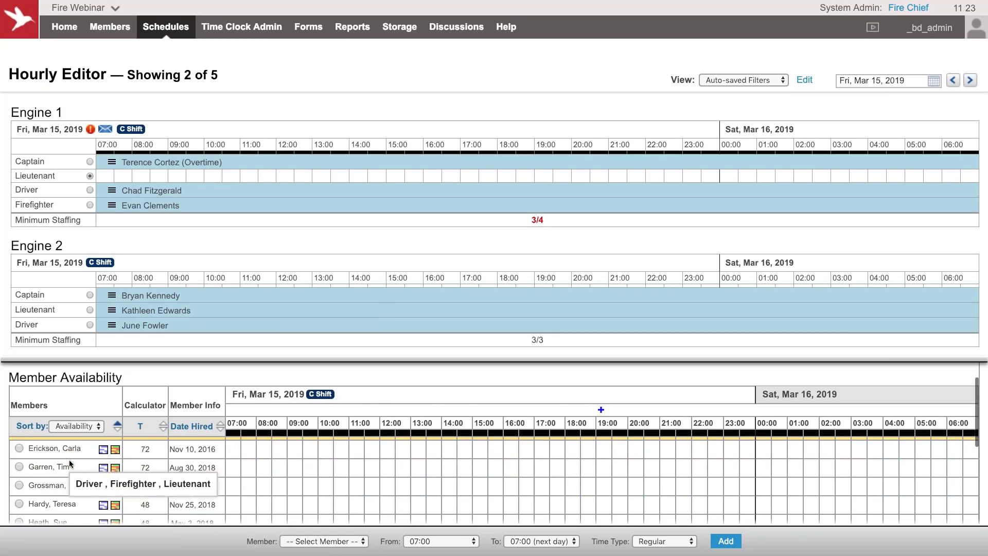
scroll(71, 464, up, 3)
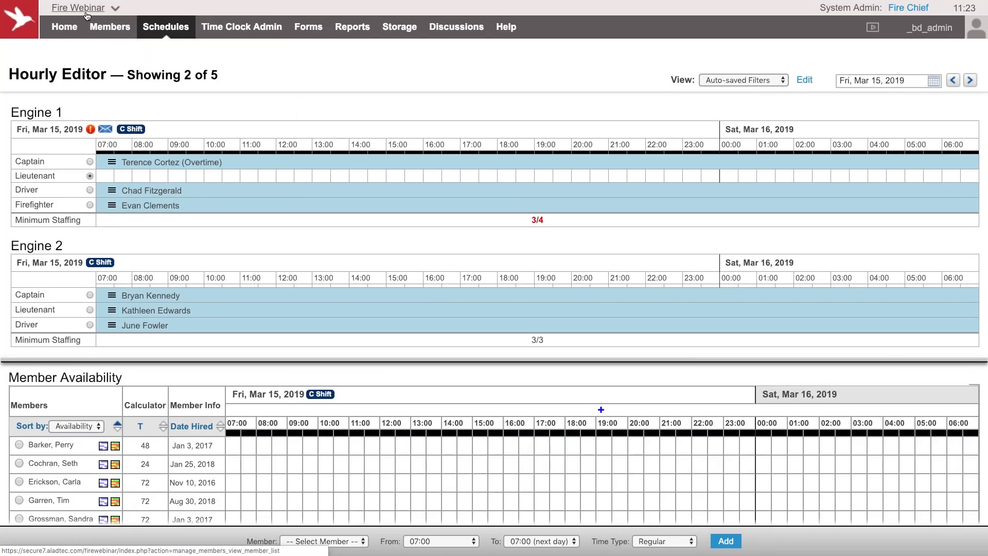
Open the Work Groups setup and expand the Full Time group's settings.
click(76, 33)
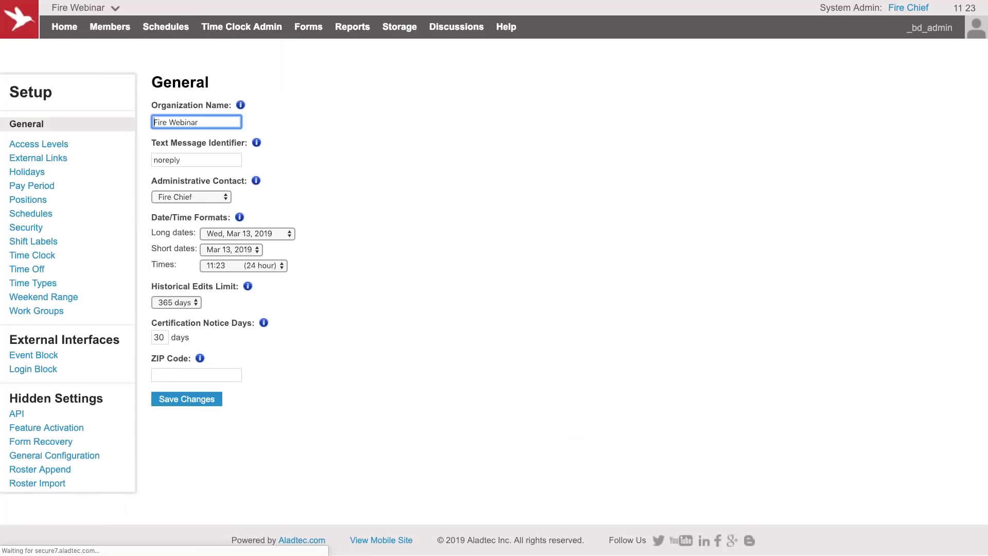
click(46, 315)
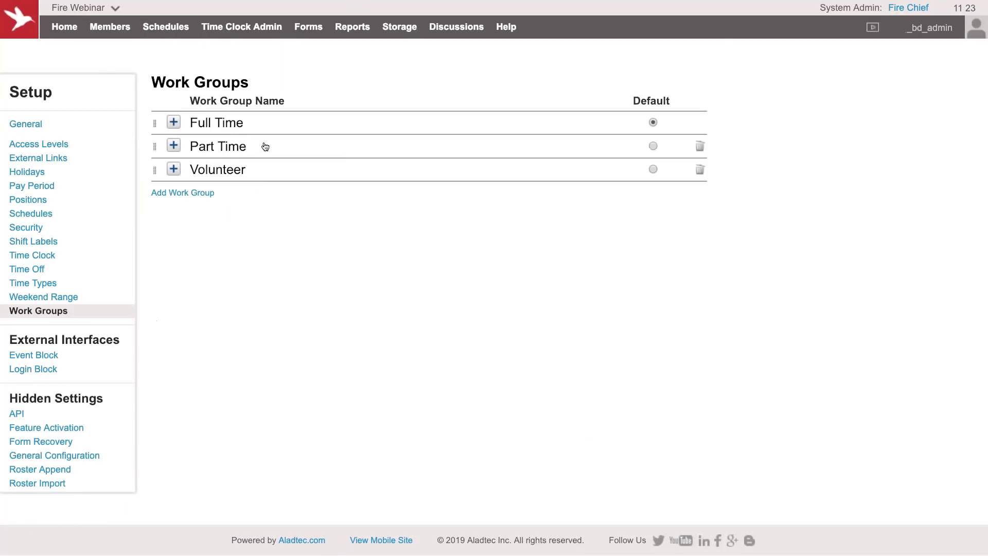
click(239, 132)
click(281, 223)
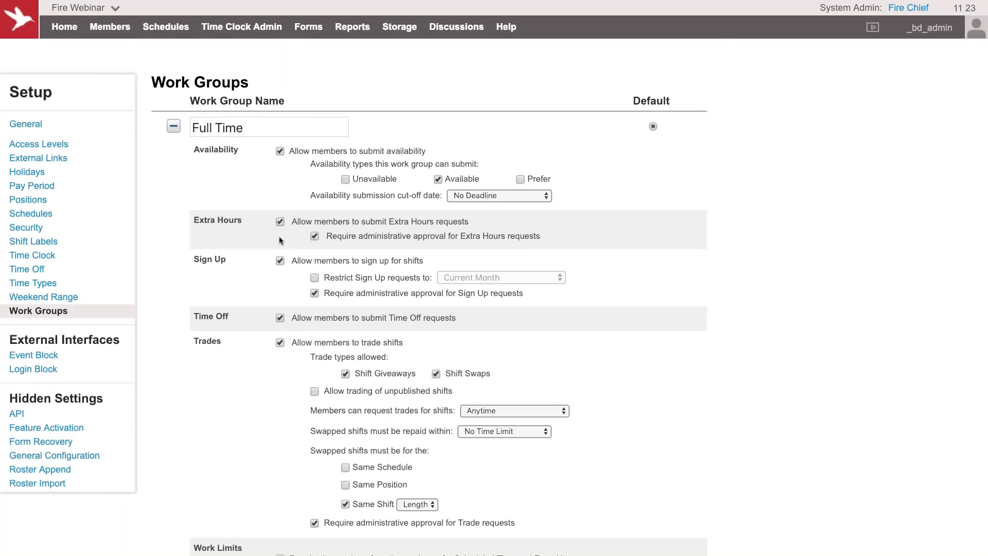
Save the Full Time group's settings, and allow the Part Time group to submit Extra Hours requests, saving that change too.
scroll(464, 388, down, 8)
click(429, 405)
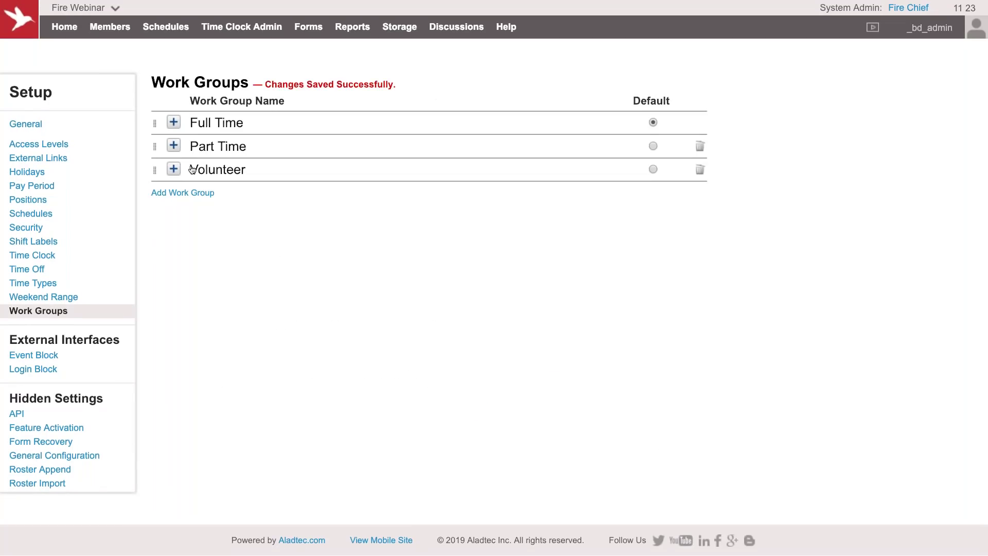
click(174, 146)
click(281, 247)
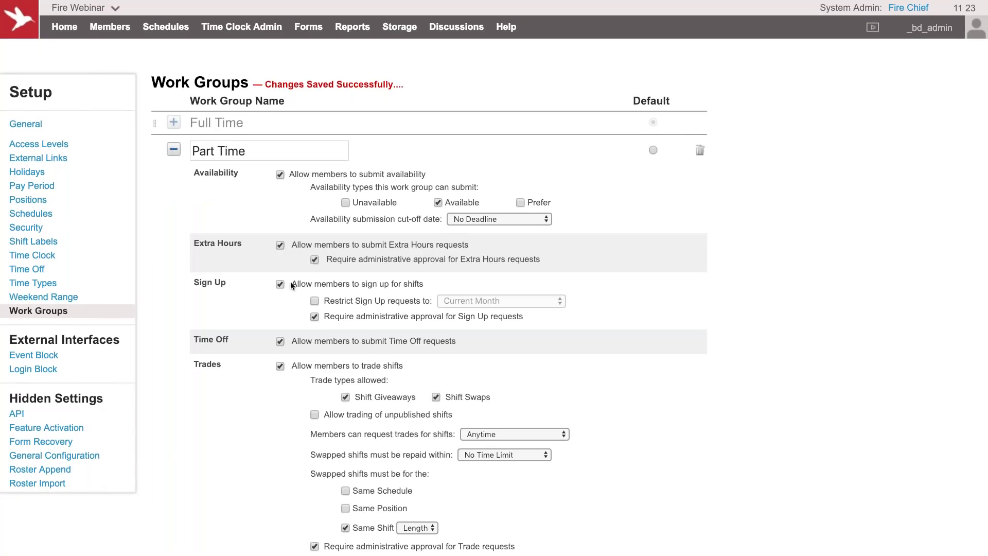
scroll(290, 282, down, 2)
scroll(443, 374, down, 6)
click(443, 375)
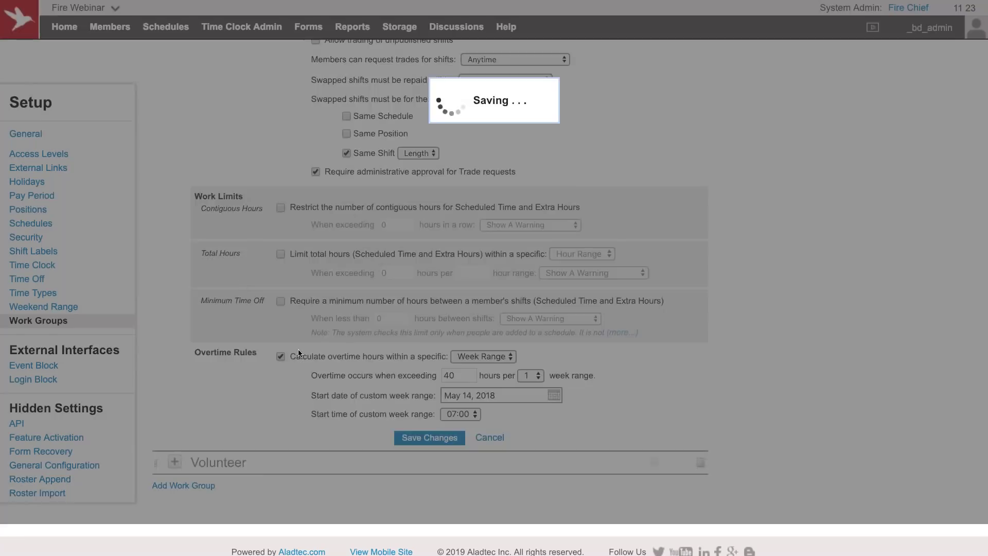
Show the Medic 1 Paramedic's March 2019 calendar in My Schedule and switch to that member's own account.
mouse_move(155, 36)
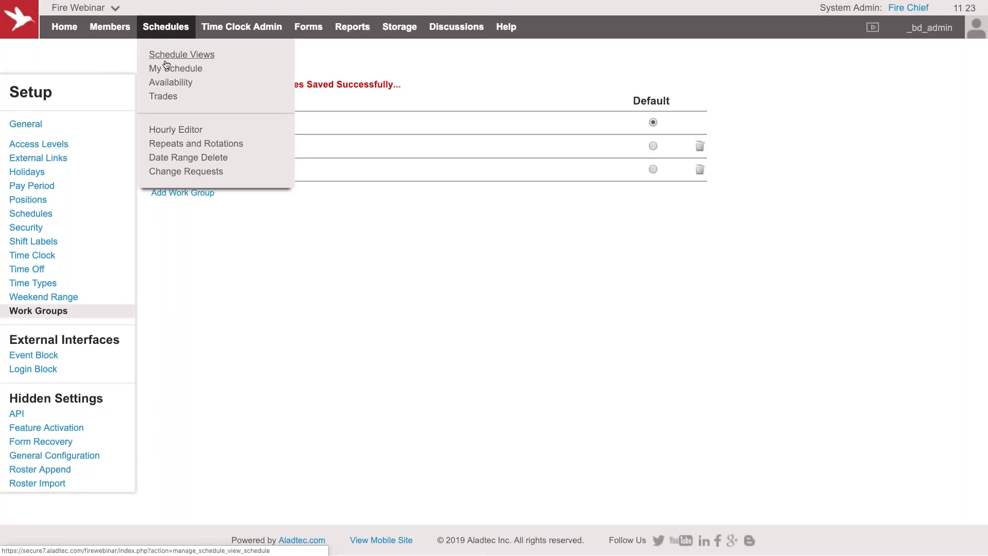
click(164, 67)
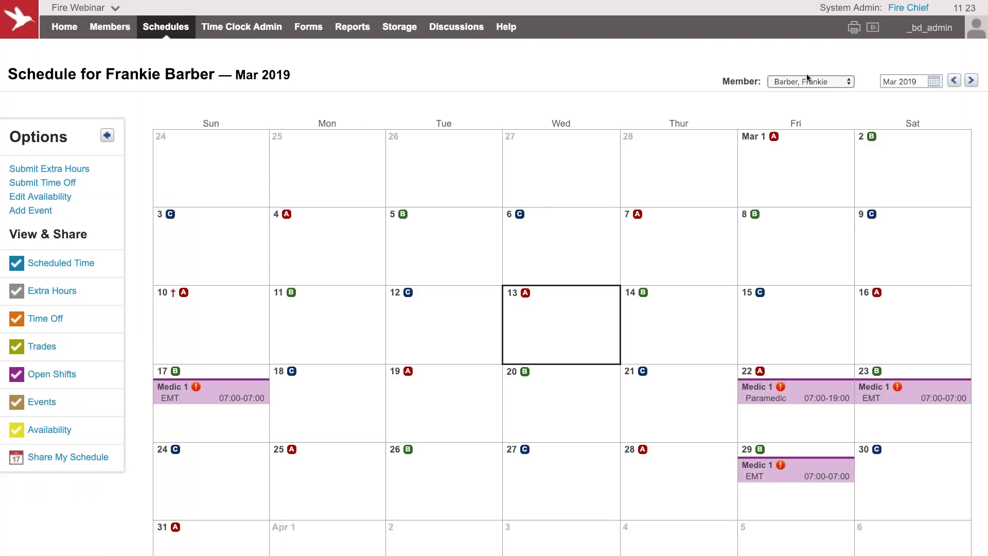
click(793, 81)
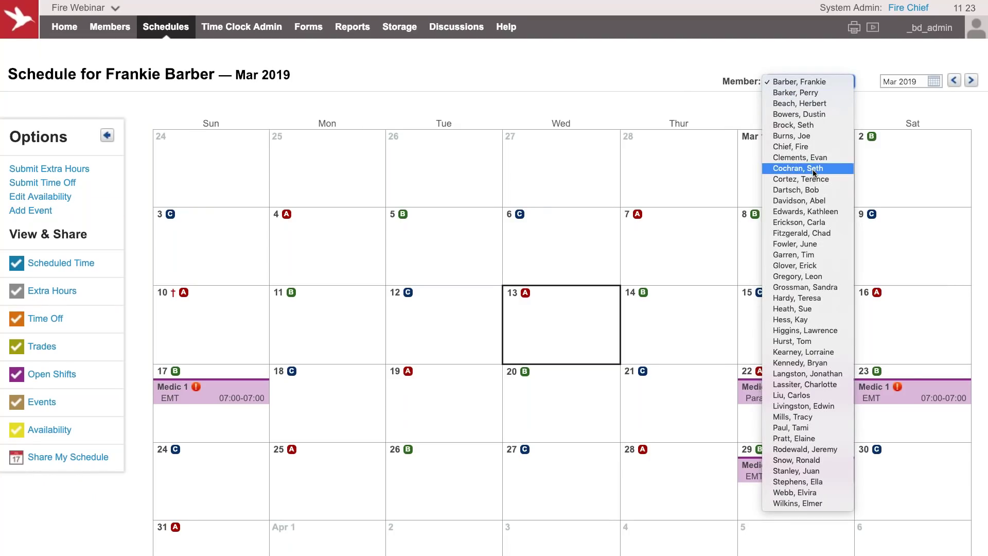
click(818, 103)
click(926, 31)
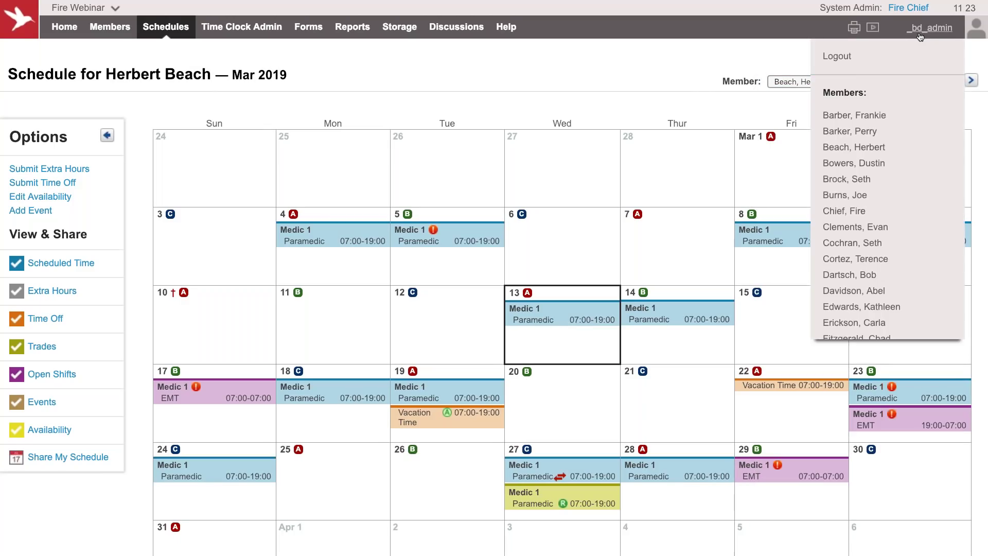
click(867, 150)
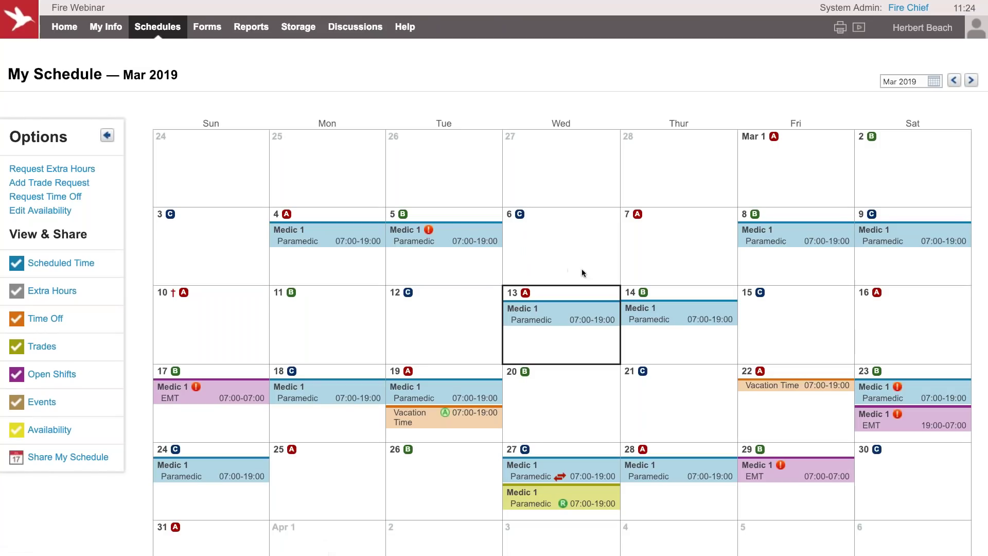
Start an Extra Hours request for March 12, 2019 and set its stop time to 12:00.
mouse_move(899, 248)
click(390, 294)
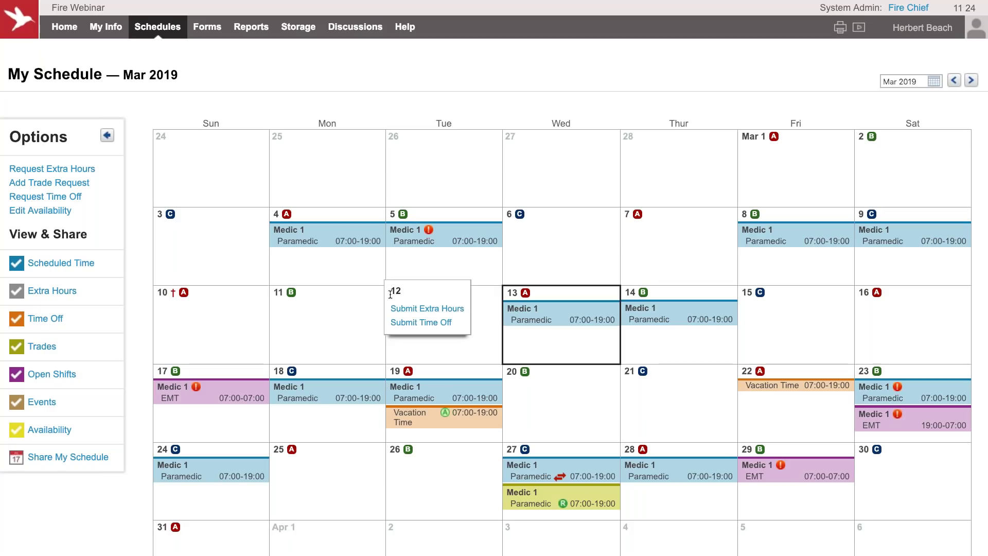
click(412, 309)
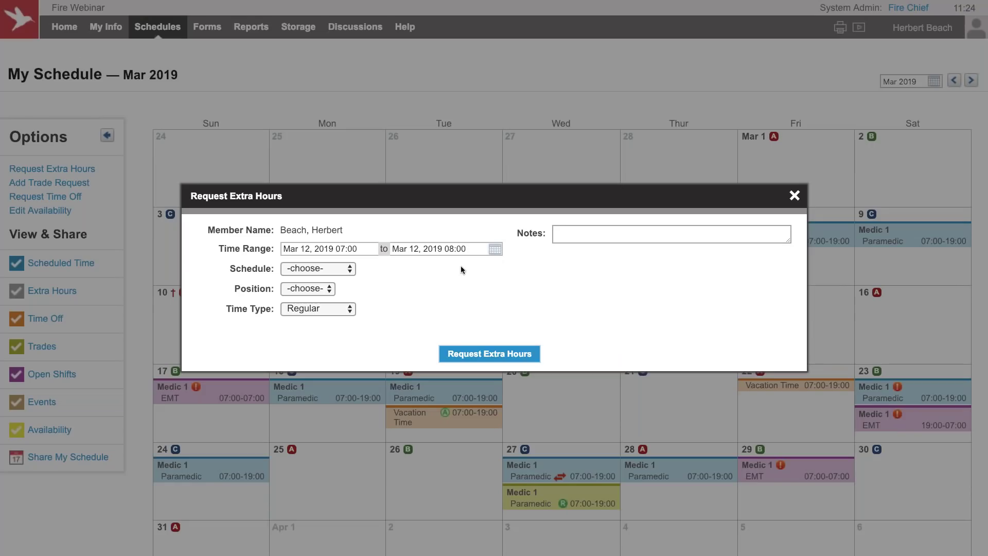
click(351, 252)
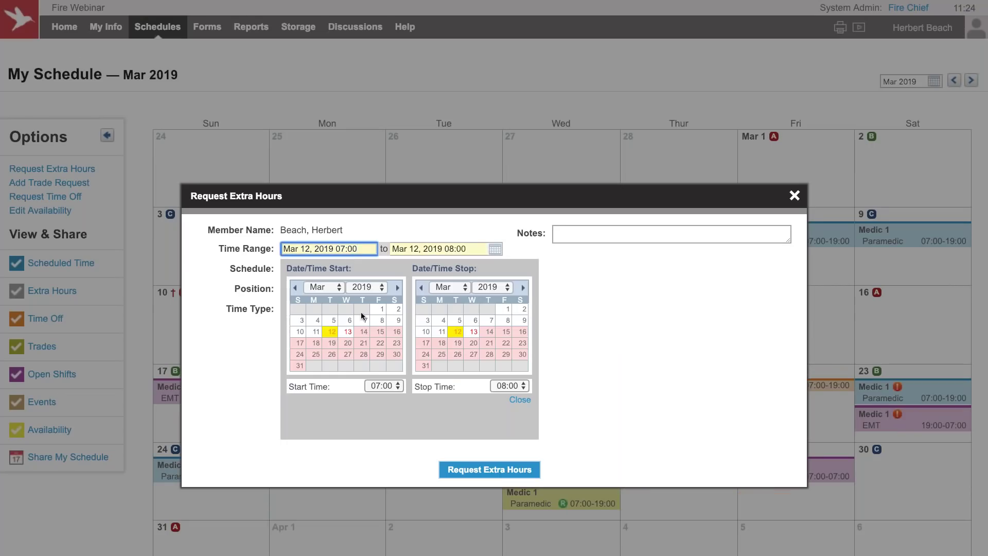
click(502, 386)
scroll(502, 387, down, 5)
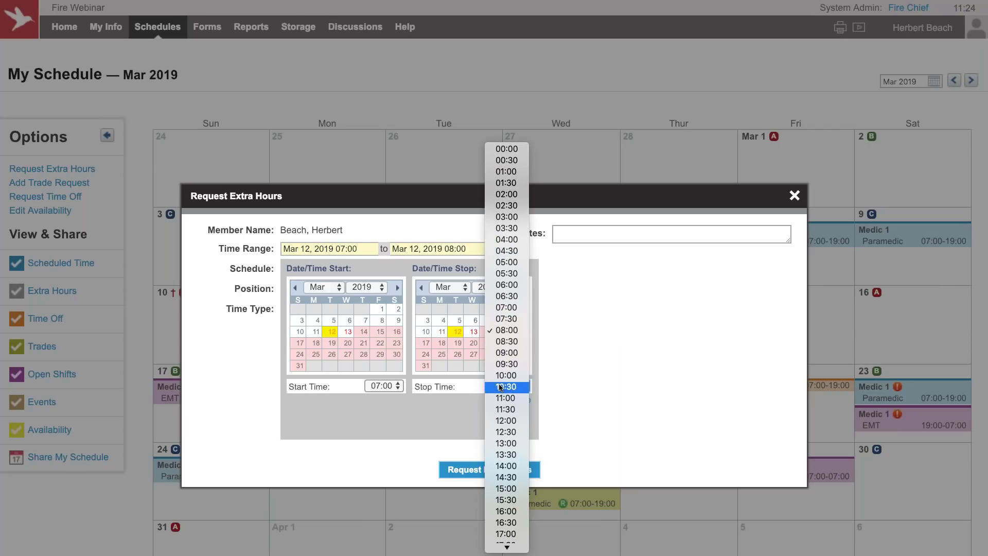
click(506, 403)
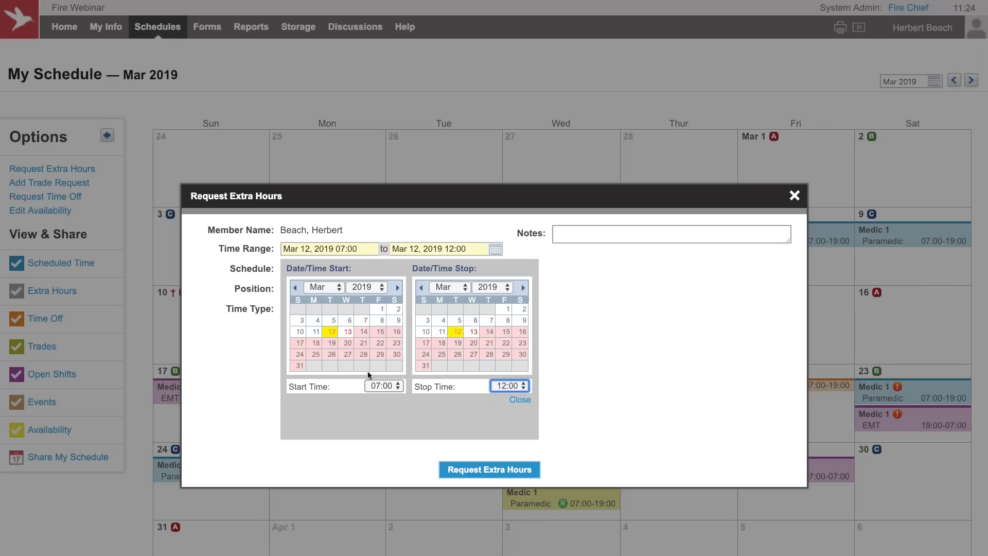
click(519, 400)
Set the request's schedule to Engine 1, the position to Firefighter and the time type to Overtime.
click(324, 268)
click(330, 283)
click(308, 288)
click(310, 302)
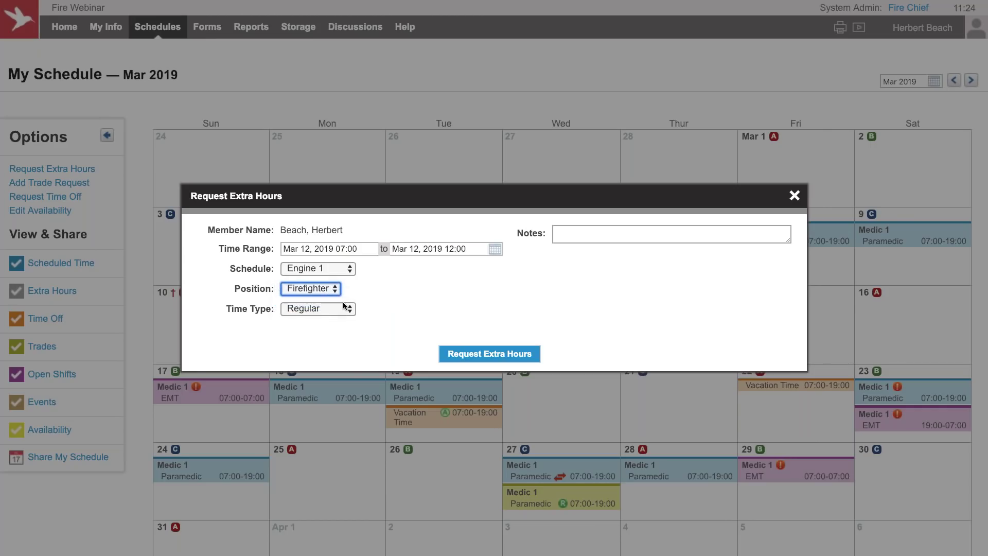
click(327, 309)
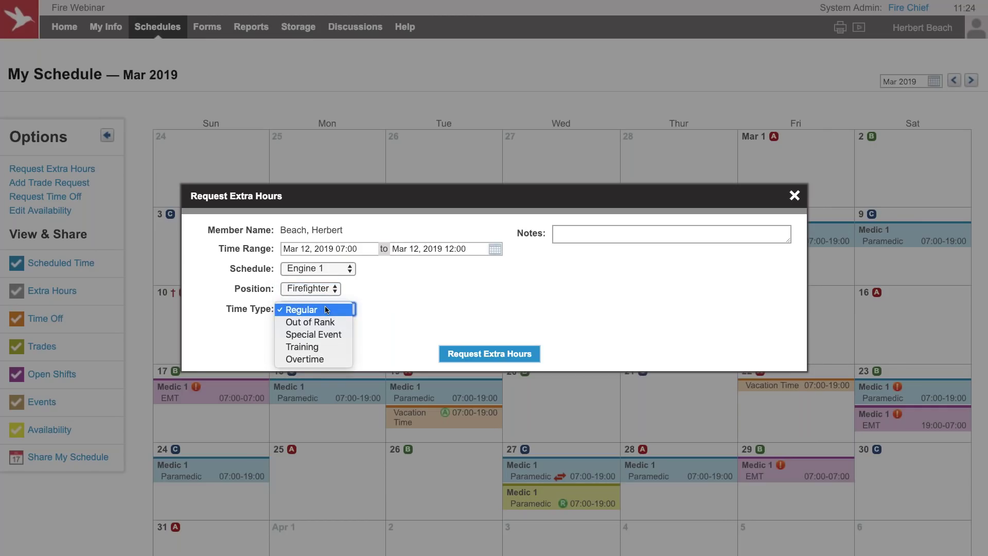
click(313, 359)
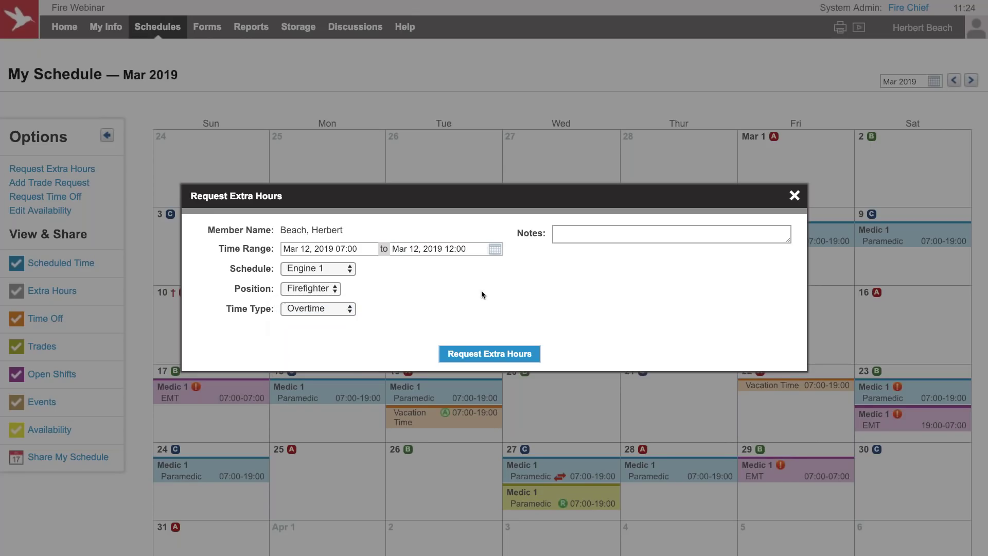
Enter the note "Details" and submit the Extra Hours request.
click(622, 237)
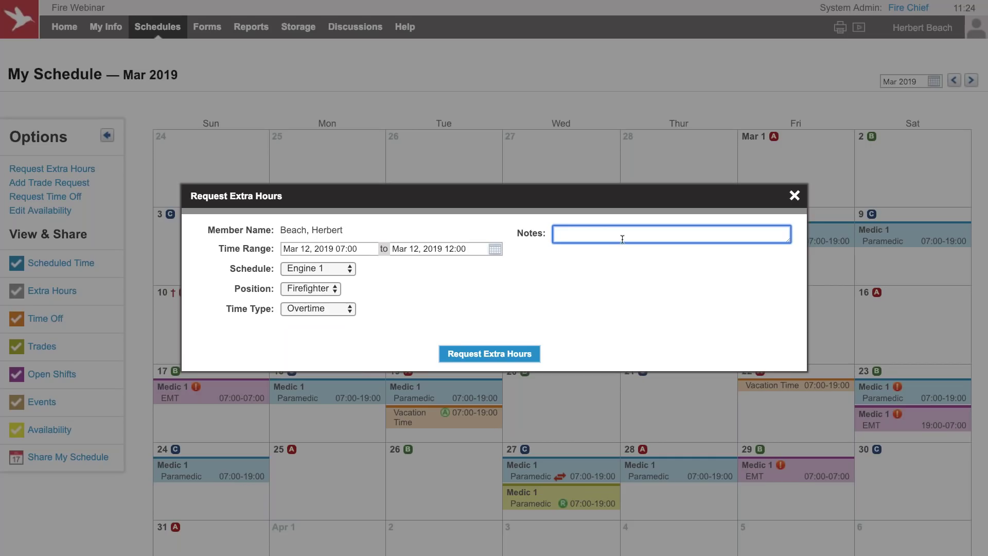
text(Deatils)
key(BackSpace)
key(BackSpace)
key(BackSpace)
key(BackSpace)
key(BackSpace)
text(tails)
click(577, 328)
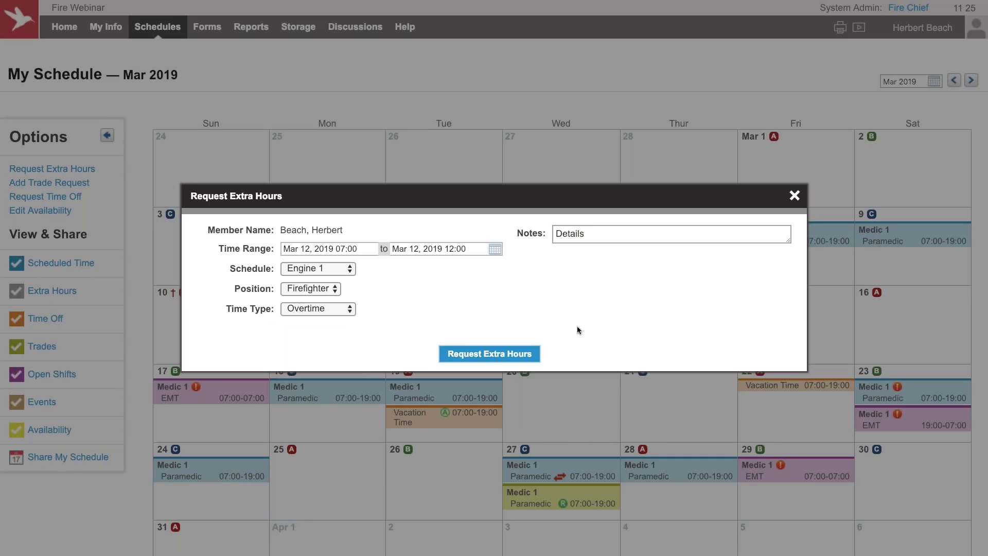
click(501, 355)
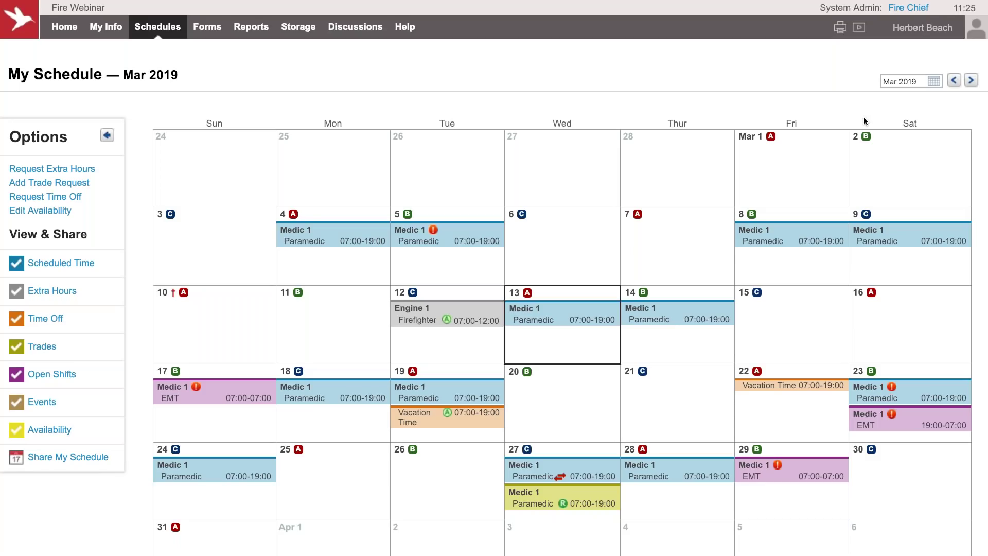
Look at the March 2019 schedules of the first two listed members through their own accounts.
click(922, 28)
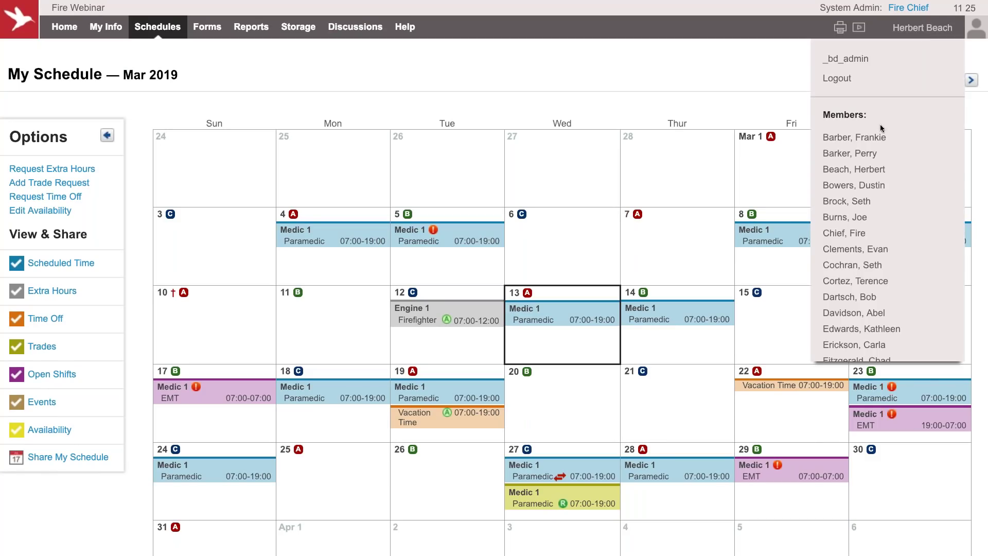
click(854, 137)
click(404, 209)
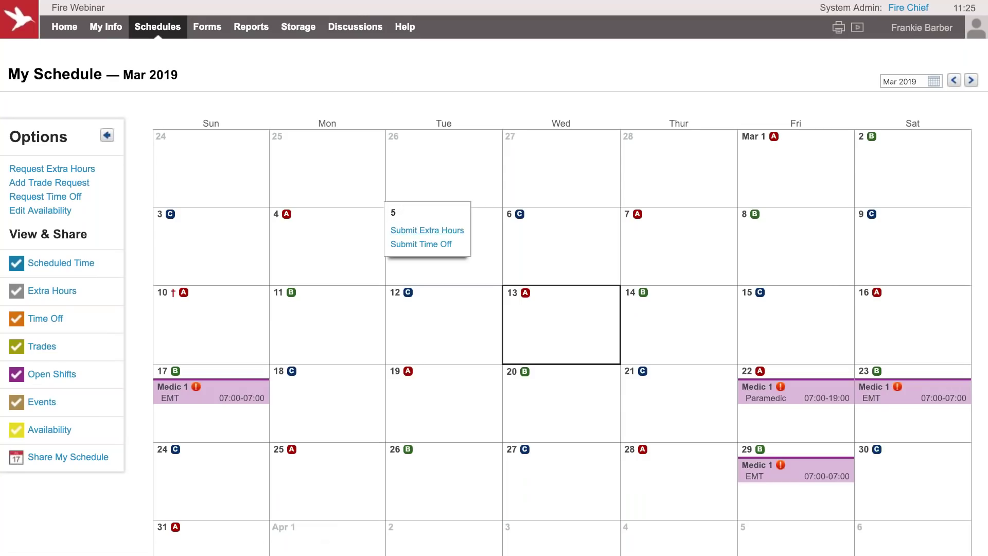
click(921, 28)
click(882, 154)
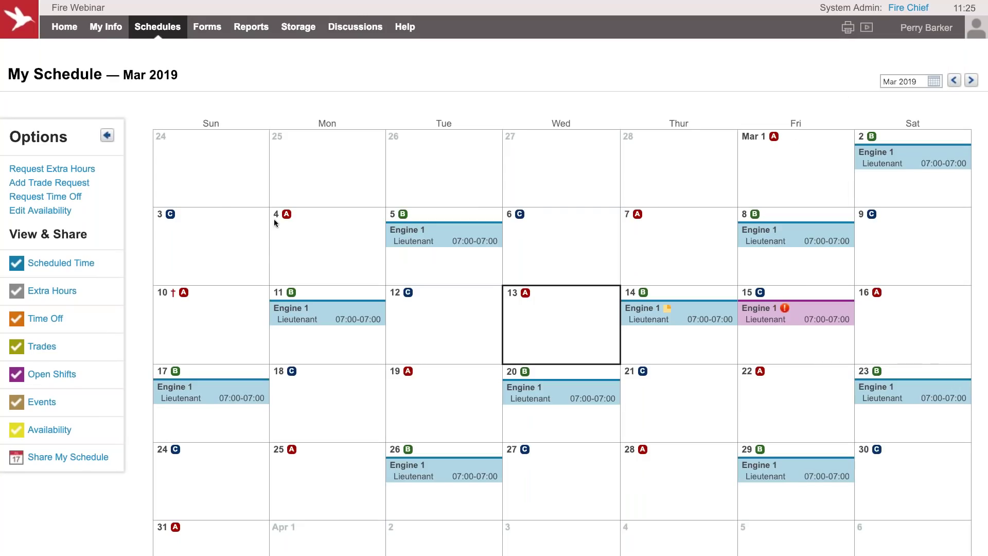
Return to the _bd_admin account and hide open shifts on the member's schedule calendar.
click(921, 27)
click(849, 55)
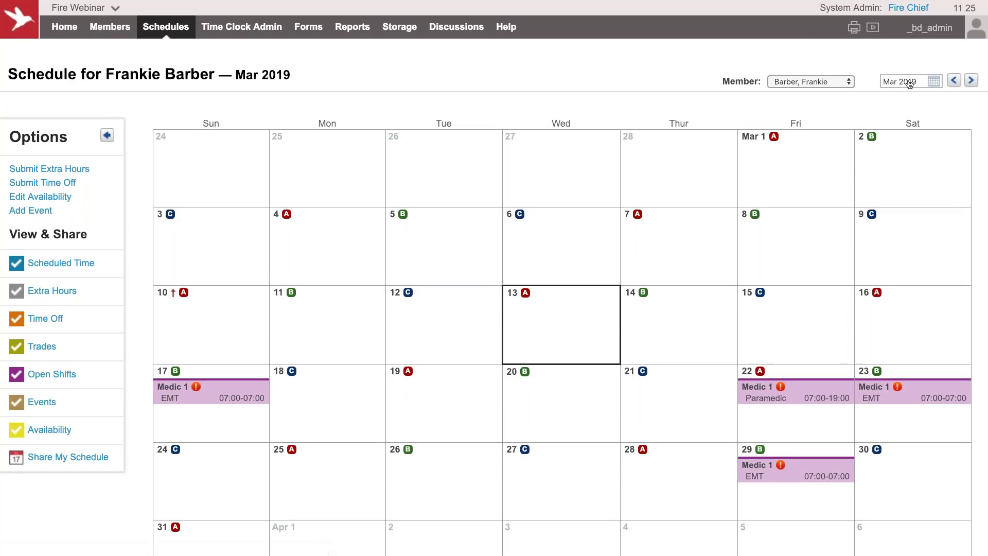
click(72, 376)
click(873, 27)
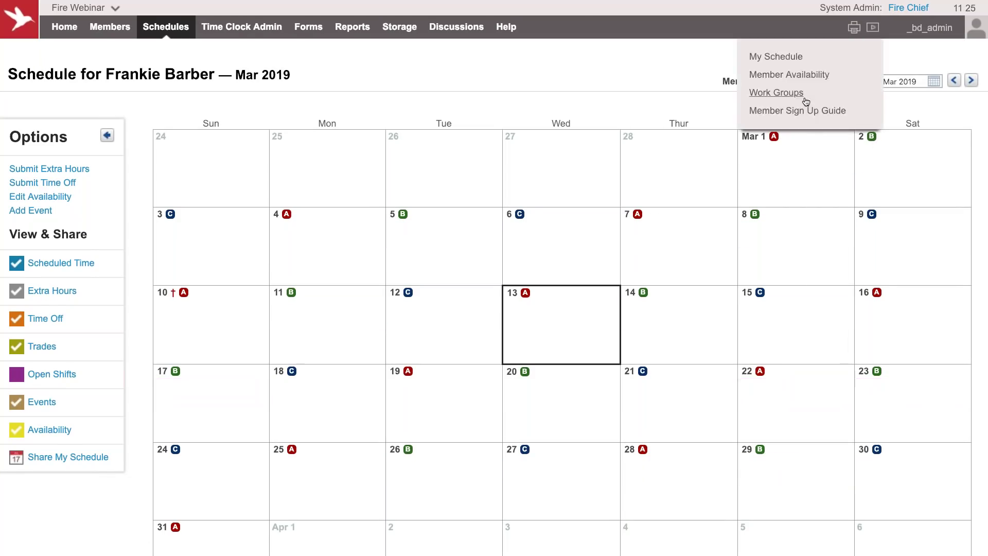
Show the Engine 2 Driver's March 2019 schedule and hide the scheduled time on it.
click(811, 81)
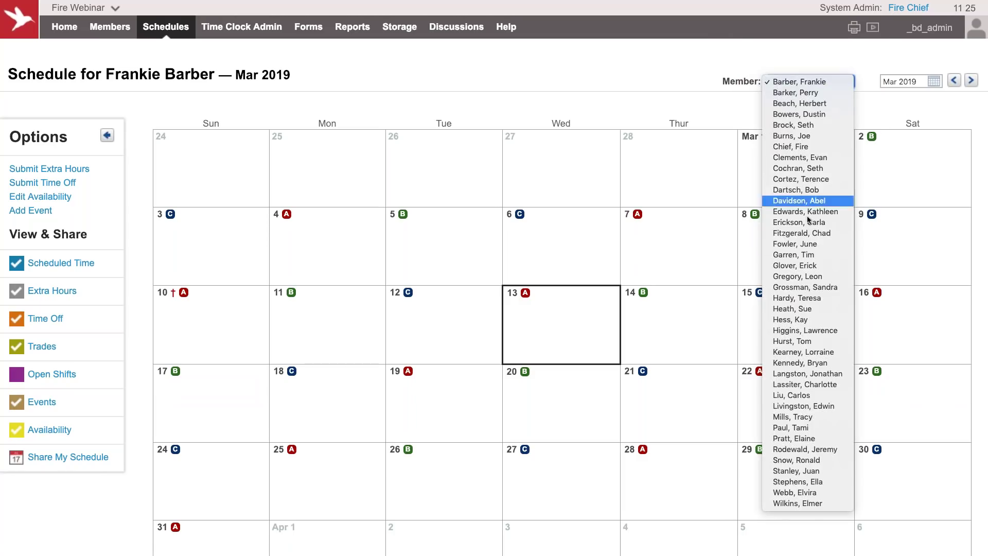
click(807, 244)
key(space)
click(691, 237)
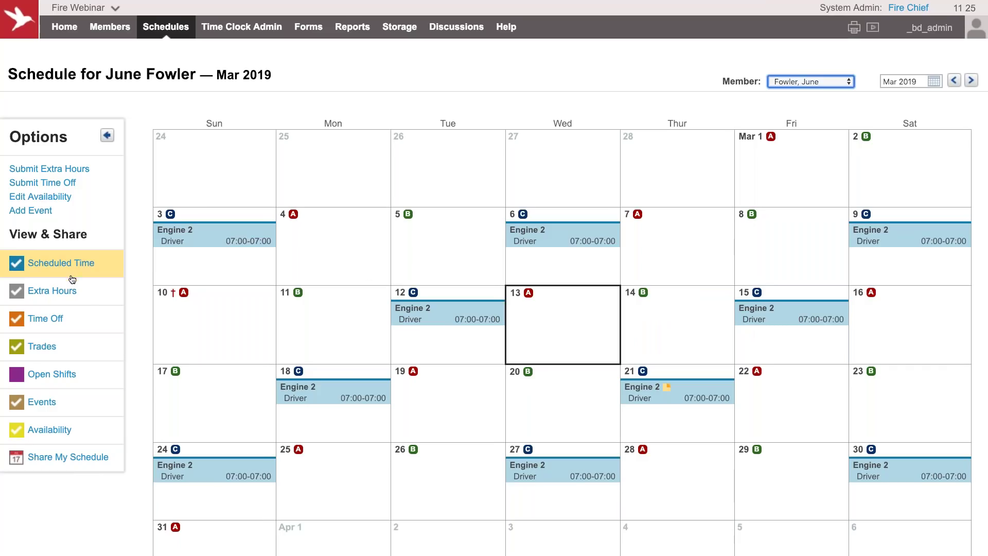
click(68, 271)
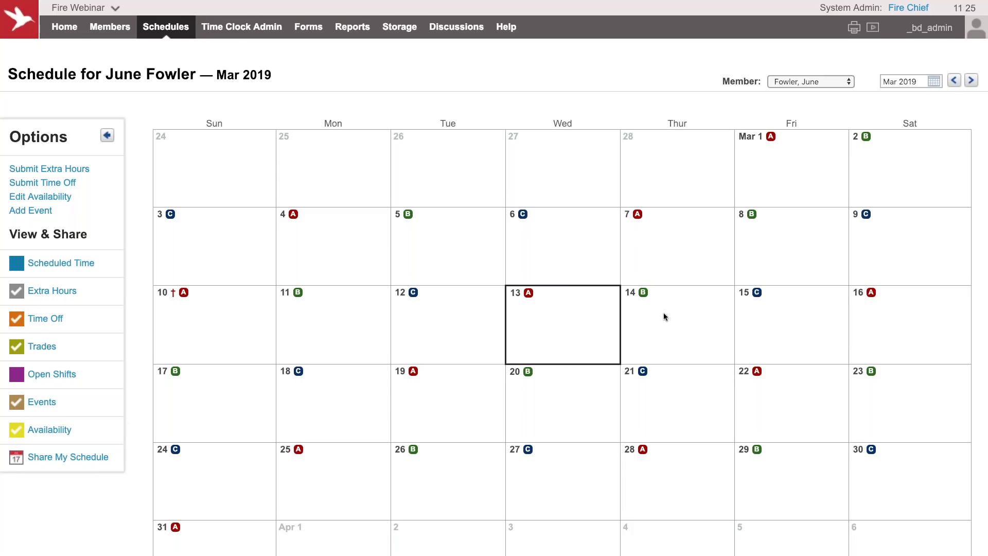
Start adding availability for this member on March 14, with the end time set to 19:00.
scroll(663, 316, down, 1)
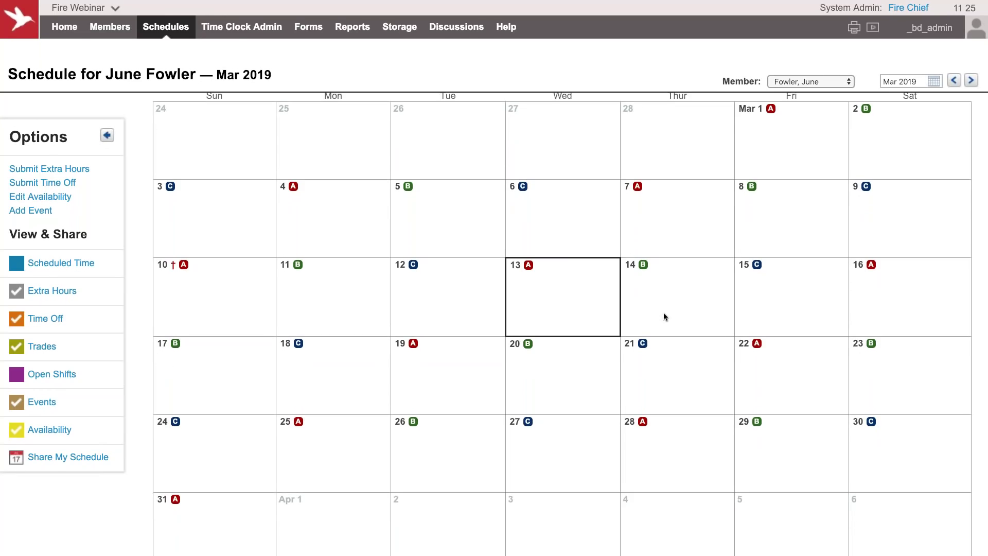
mouse_move(633, 273)
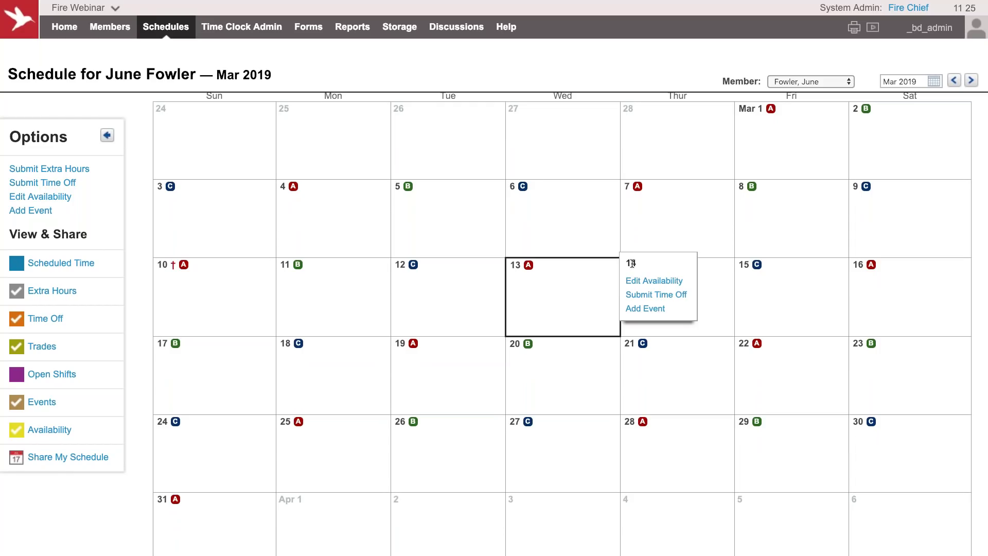
click(672, 282)
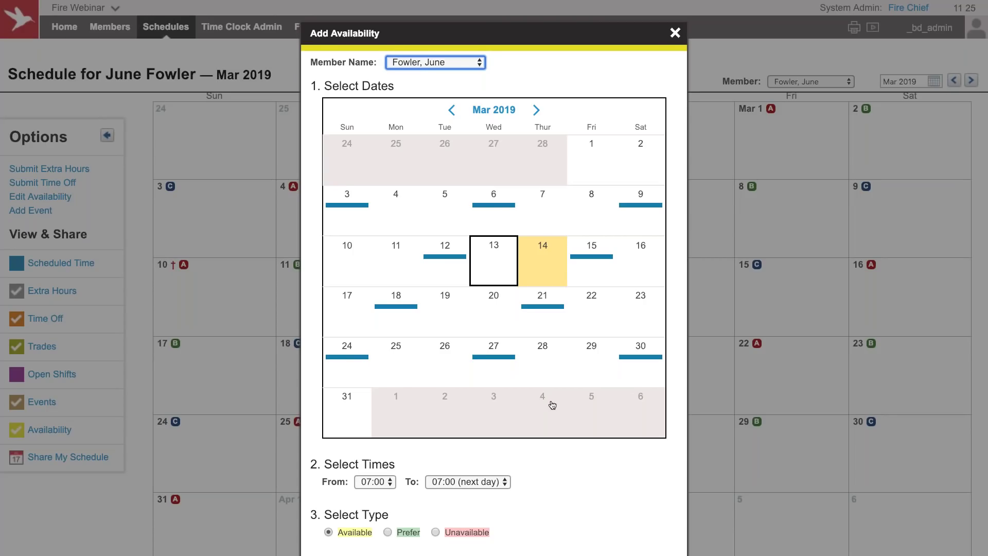
click(491, 482)
scroll(481, 335, up, 5)
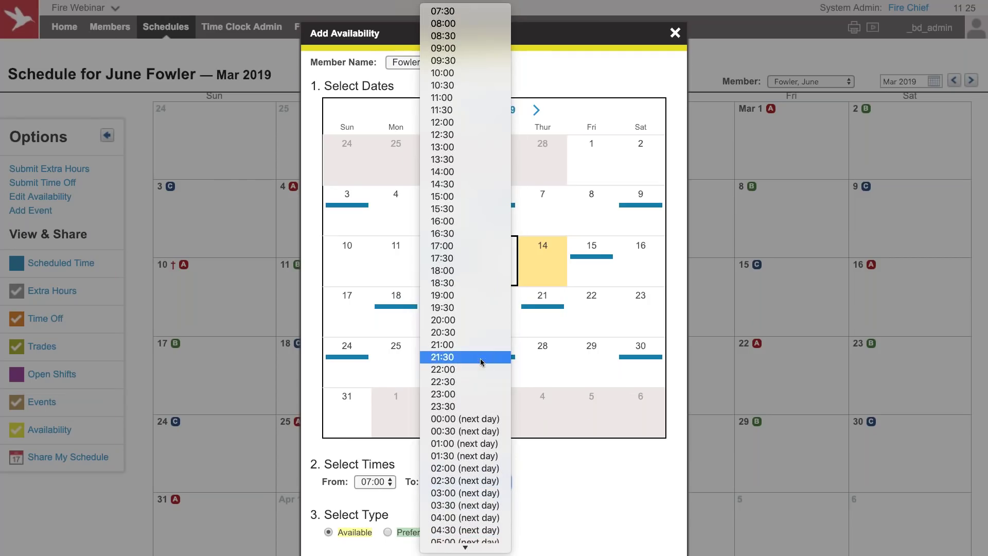
click(473, 294)
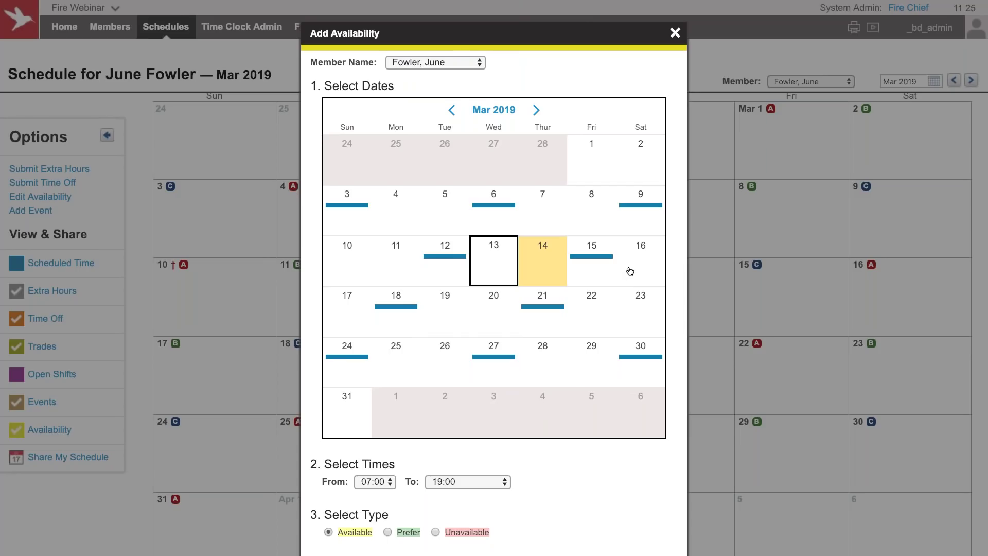
Include March 16, 19, 20, 22, 25 and 28 in the availability and save it.
click(589, 306)
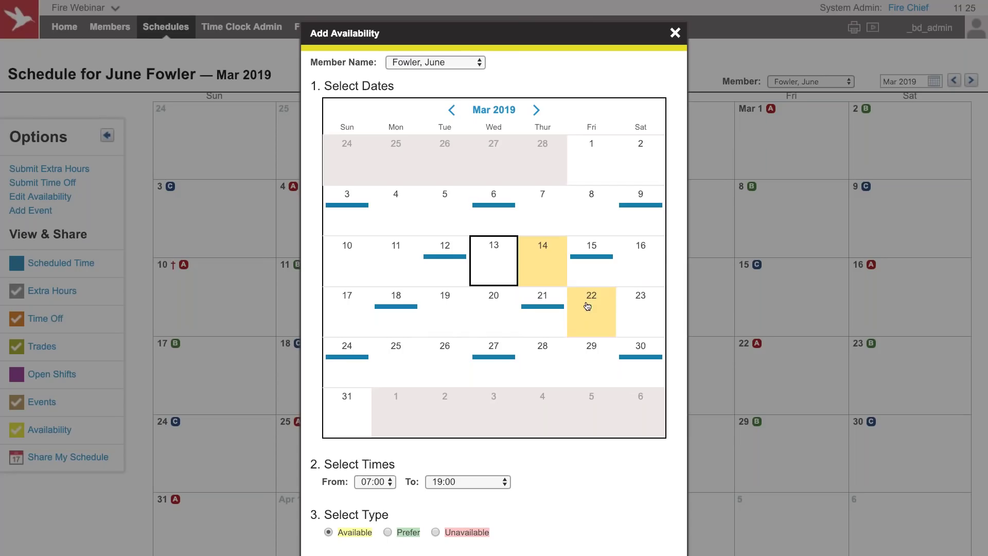
click(623, 257)
click(479, 323)
click(435, 318)
click(399, 356)
click(541, 354)
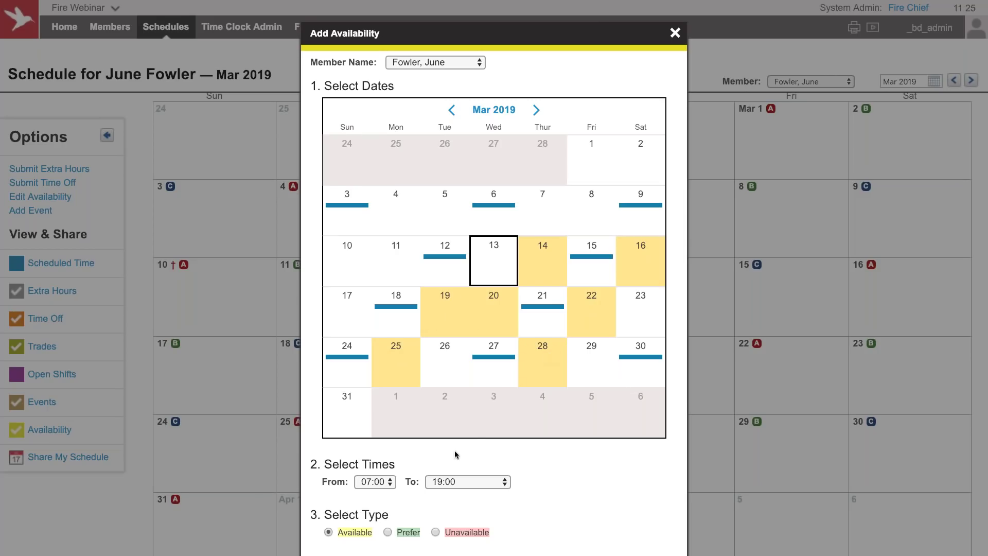
scroll(526, 473, down, 2)
click(487, 532)
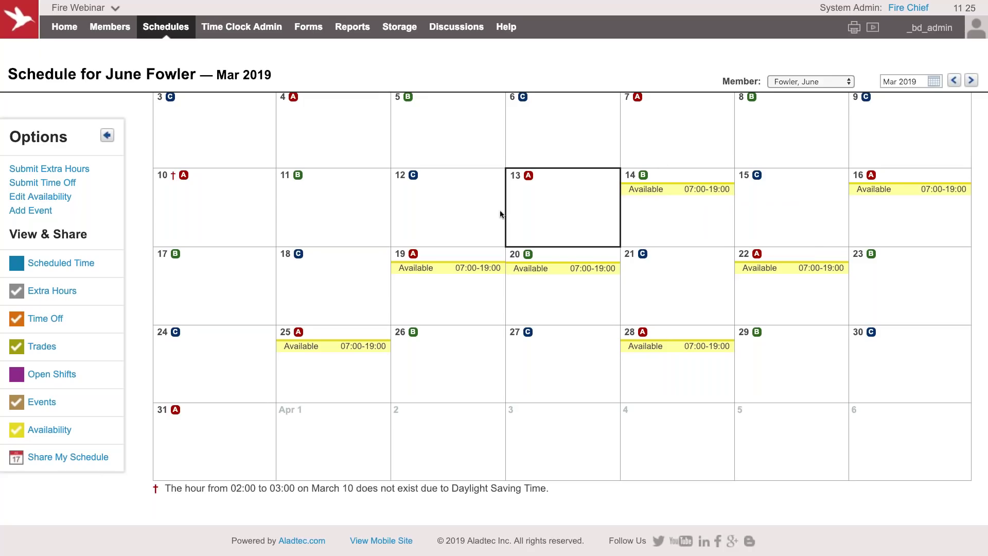
Check member availability for the Engine 1 Firefighter position on March 14, 2019 in the Hourly Editor, and return to the monthly calendar.
click(161, 28)
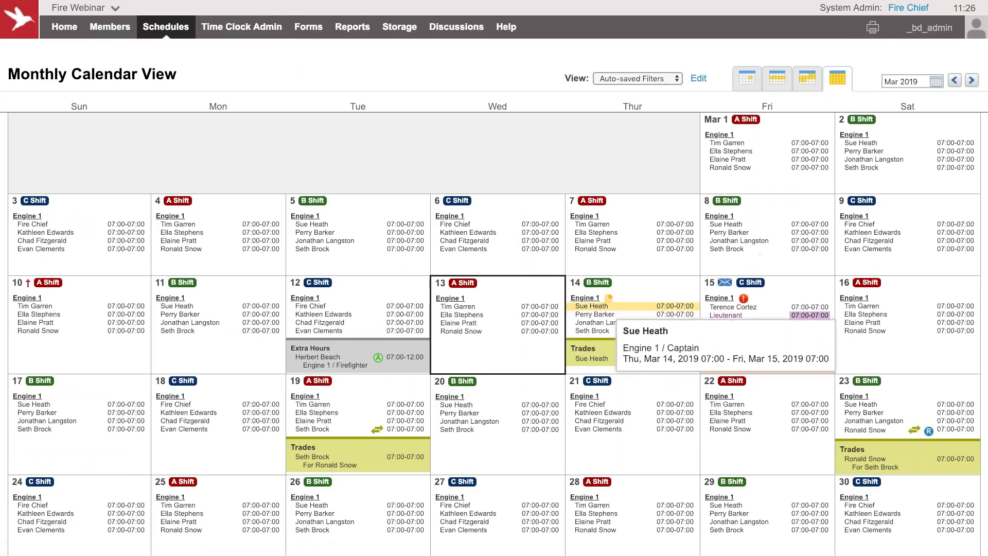
click(581, 298)
click(588, 317)
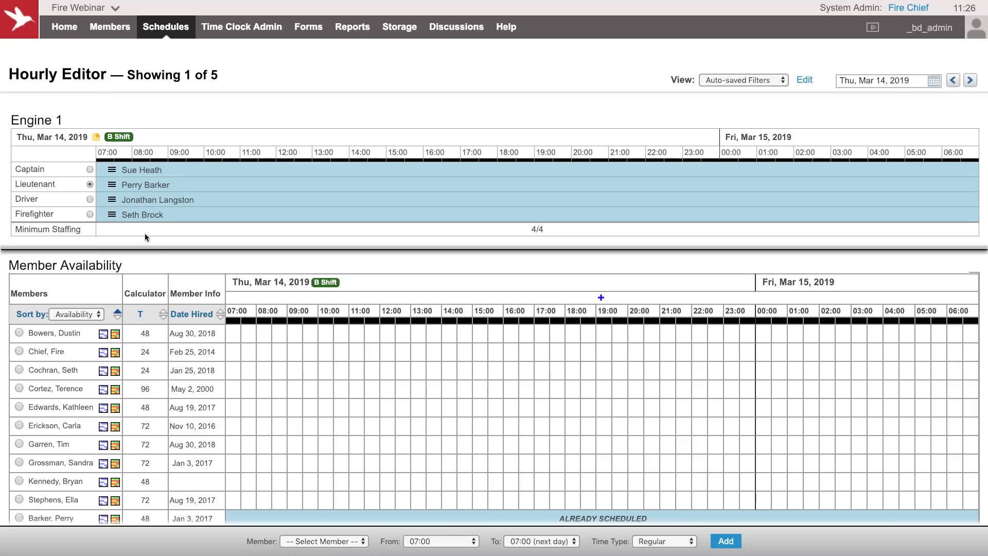
click(90, 214)
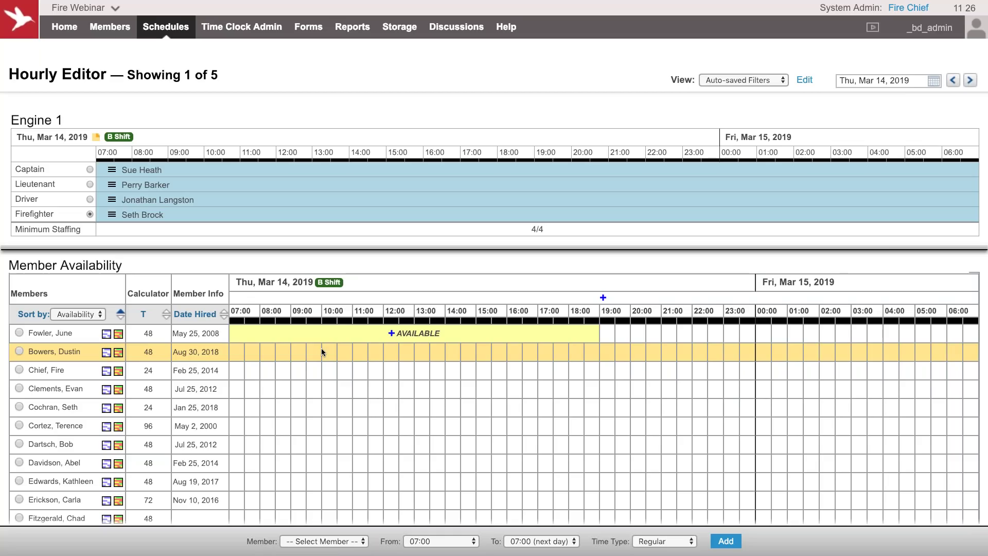
click(176, 24)
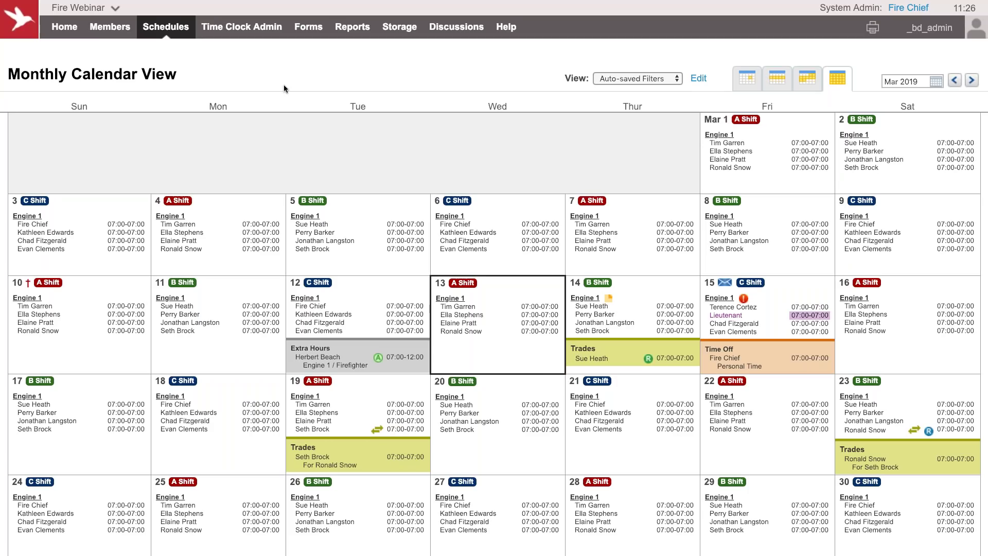
Open the Weekly Vehicle Checklist form and look through its sections down to Variances.
mouse_move(310, 39)
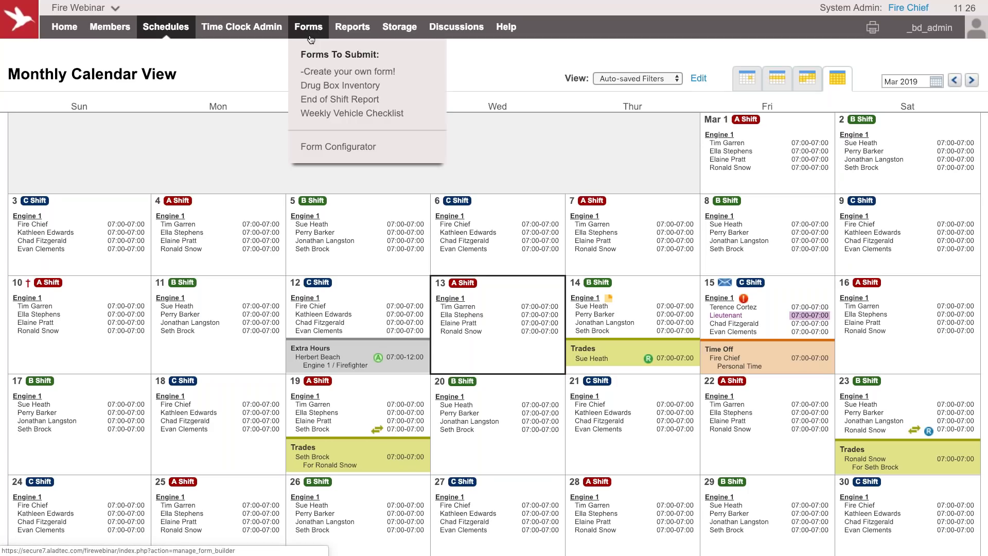
click(333, 114)
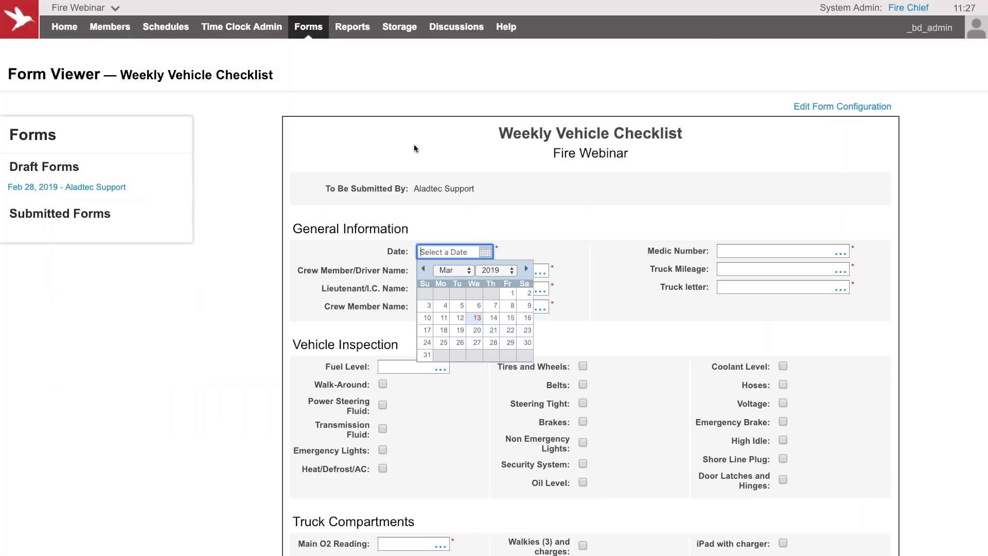
click(415, 146)
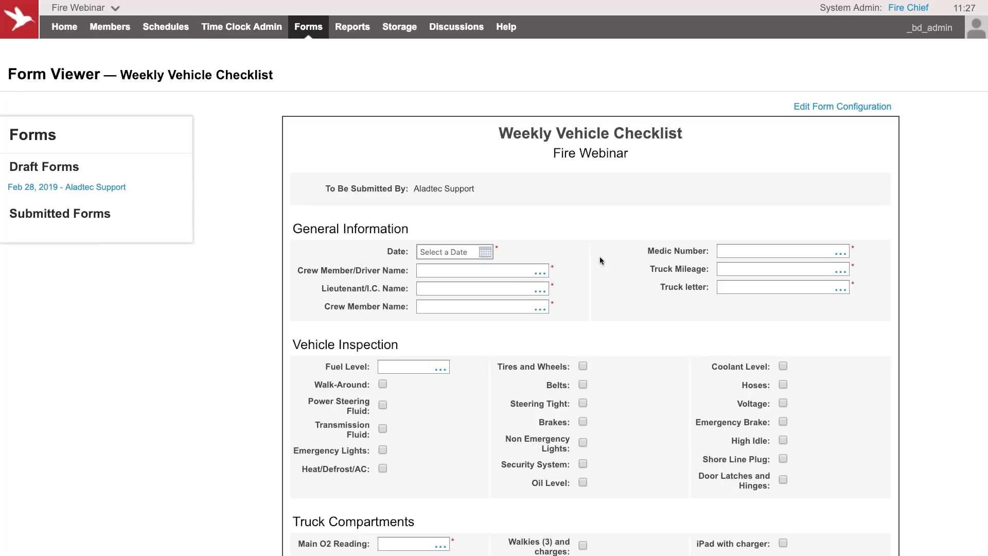
scroll(600, 260, down, 3)
scroll(600, 260, down, 1)
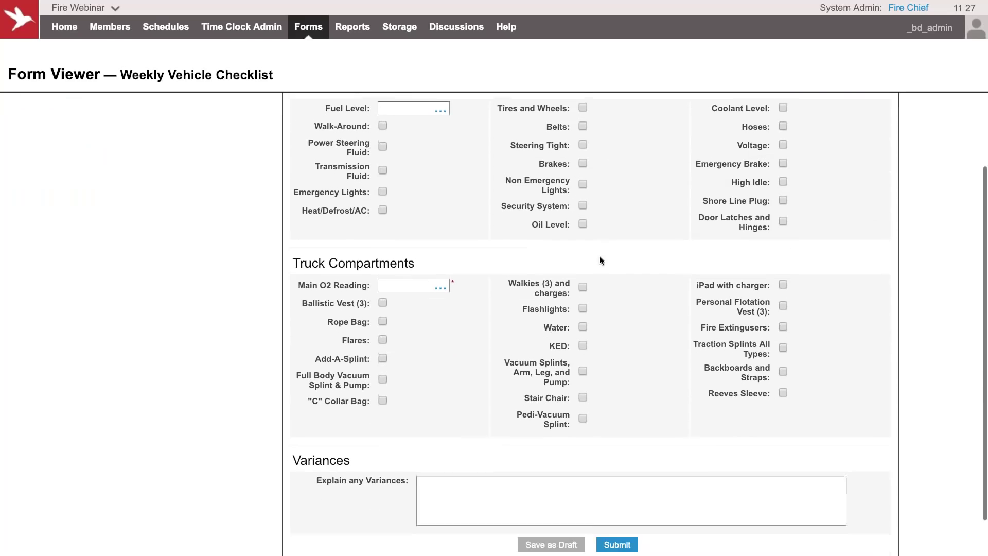
scroll(600, 257, up, 3)
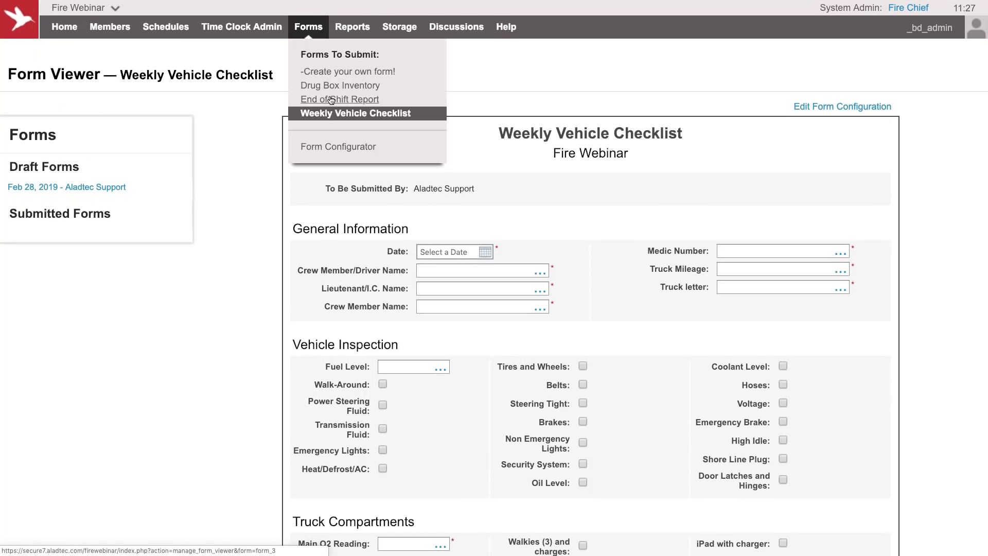
Open the End of Shift Report form and look through its sections down to Incidents.
click(331, 100)
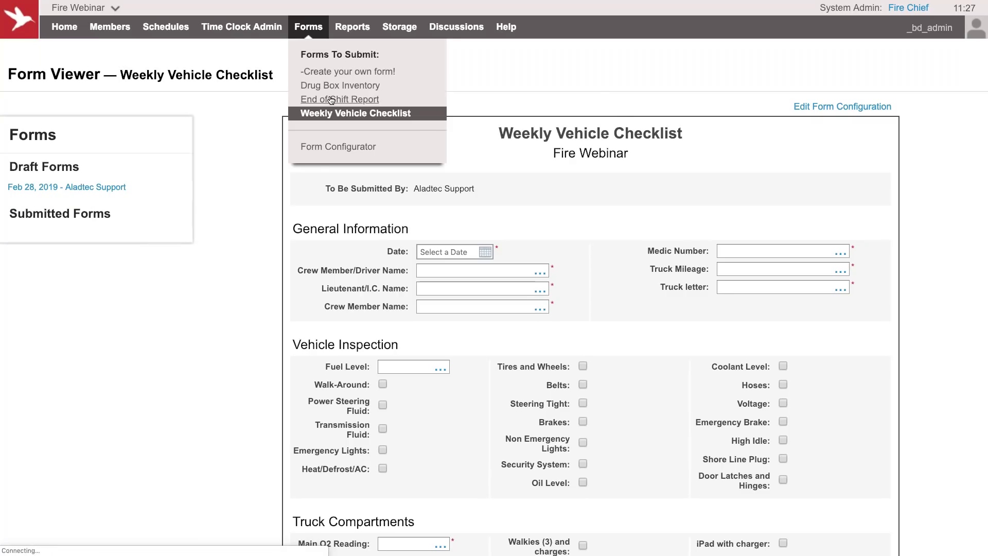
click(624, 208)
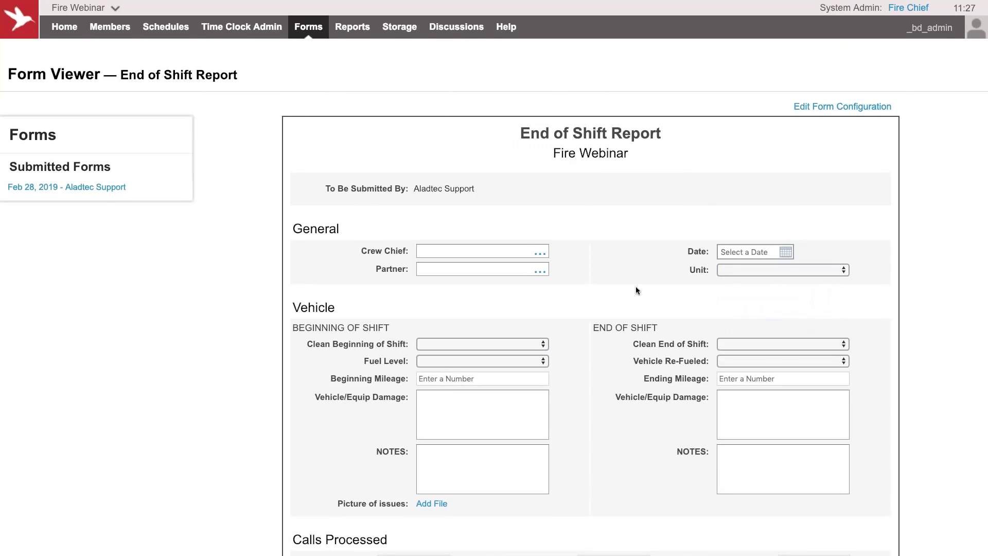
scroll(636, 290, down, 5)
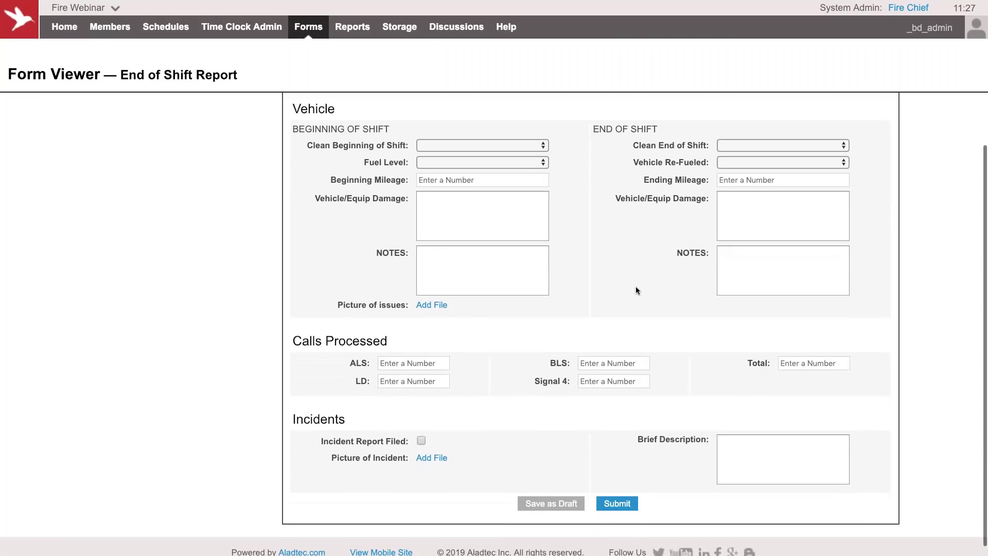
scroll(636, 290, up, 5)
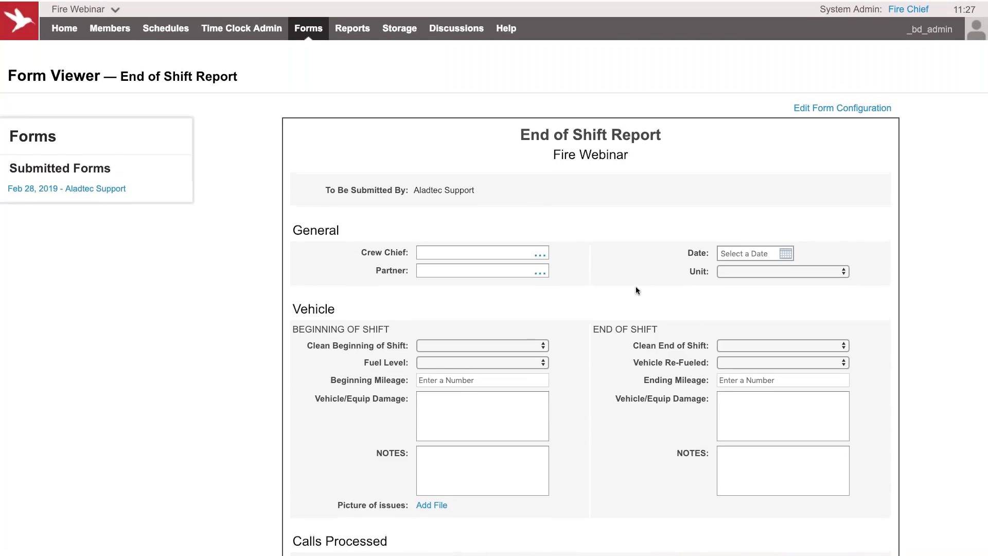
View the Drug Box Inventory form and the sample form named "-Create your own form!".
mouse_move(319, 32)
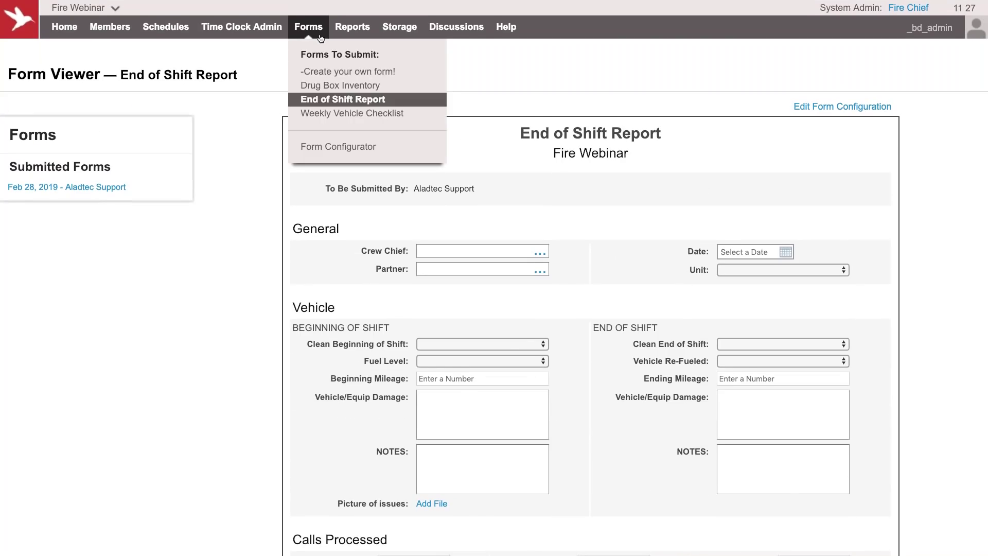
click(335, 87)
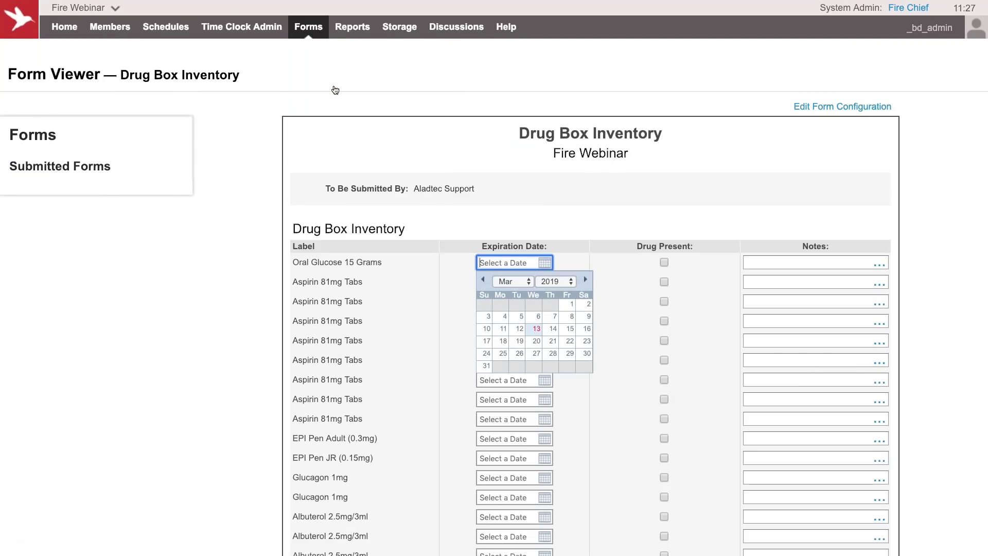
click(249, 159)
mouse_move(316, 32)
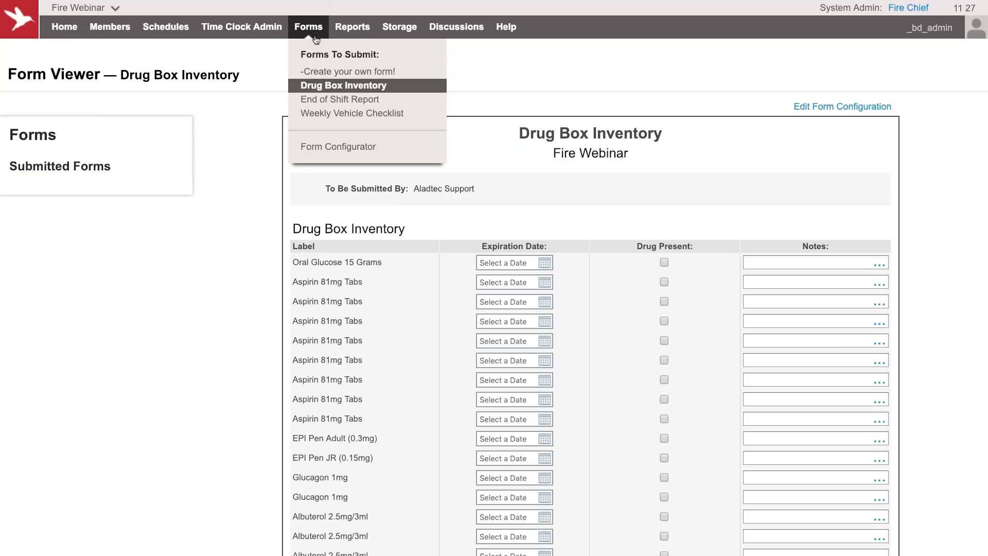
click(320, 71)
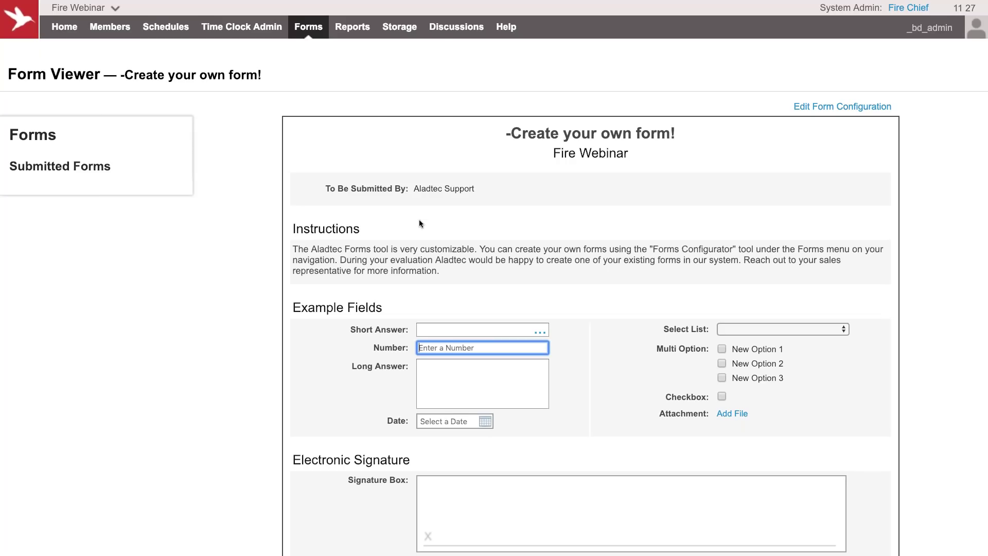
Reopen the Weekly Vehicle Checklist form and show the report of its submissions.
mouse_move(308, 29)
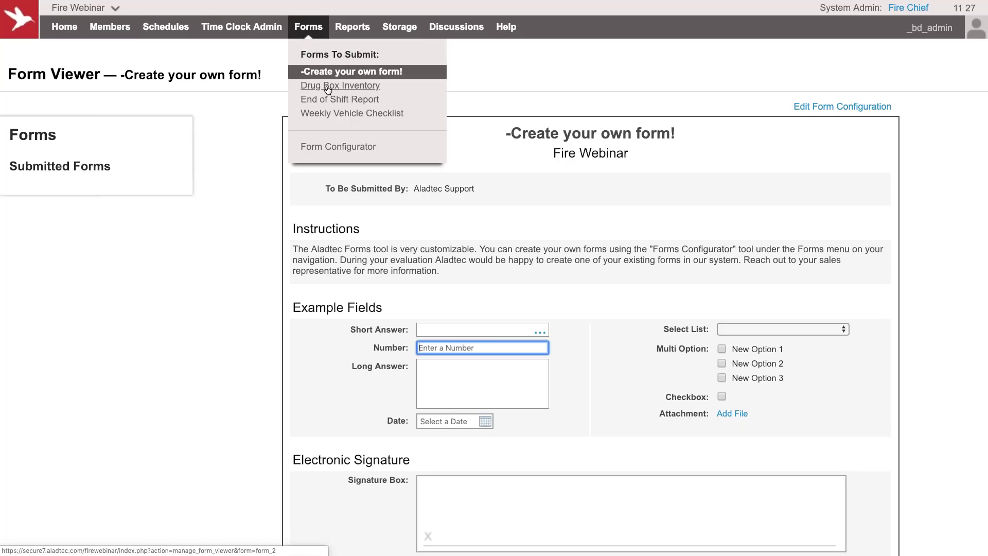
click(320, 113)
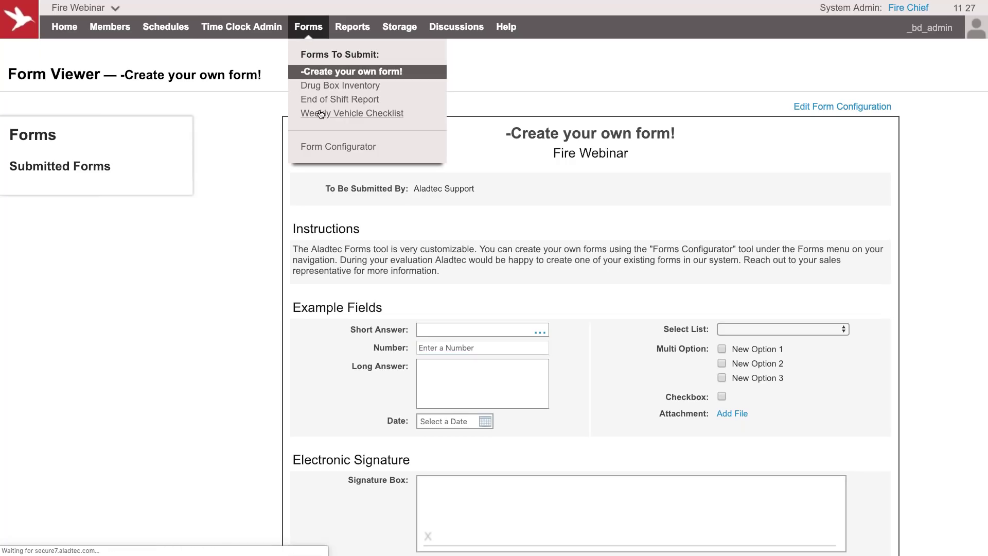
mouse_move(355, 31)
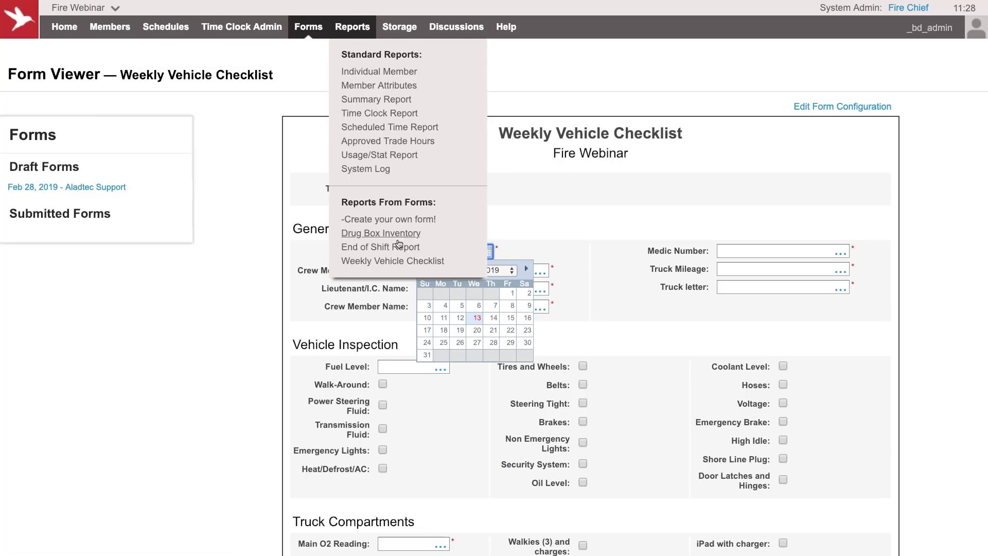
click(386, 263)
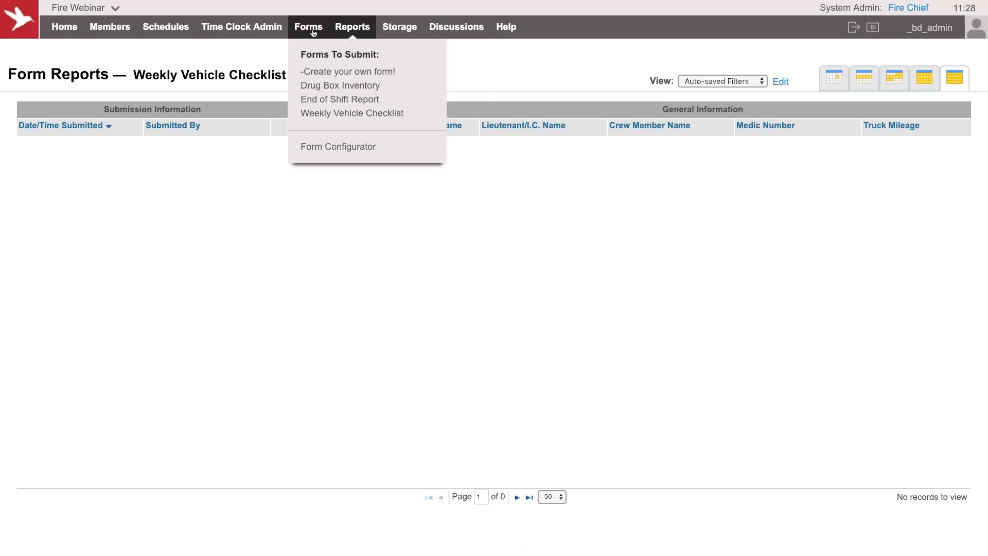
Look through the Scheduled Time Report's member shifts and open the Summary Report.
mouse_move(362, 28)
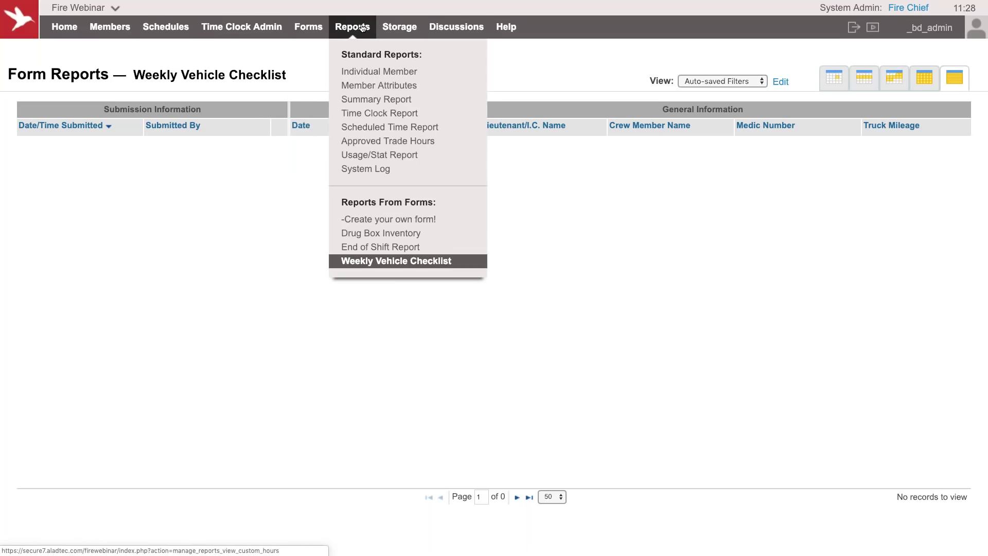
click(362, 132)
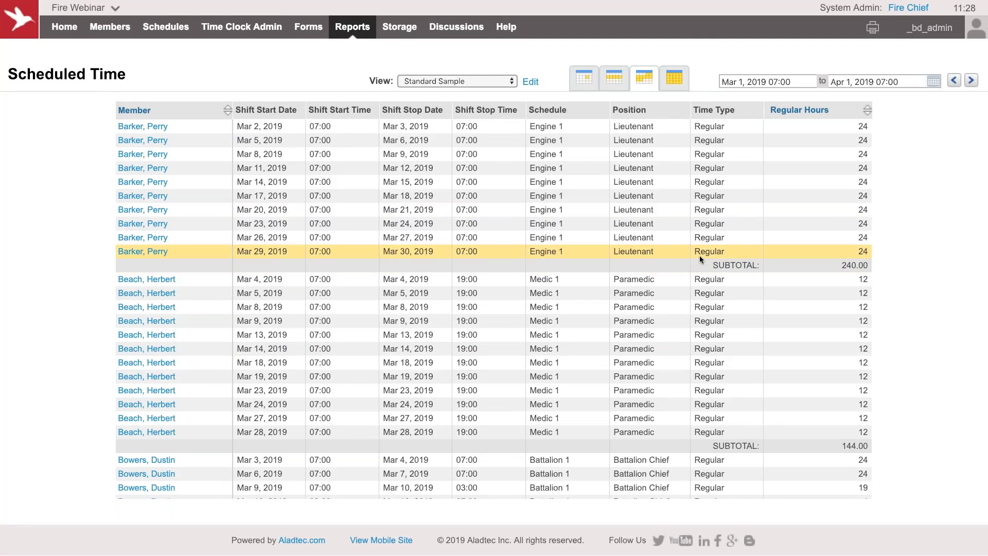
scroll(700, 258, down, 5)
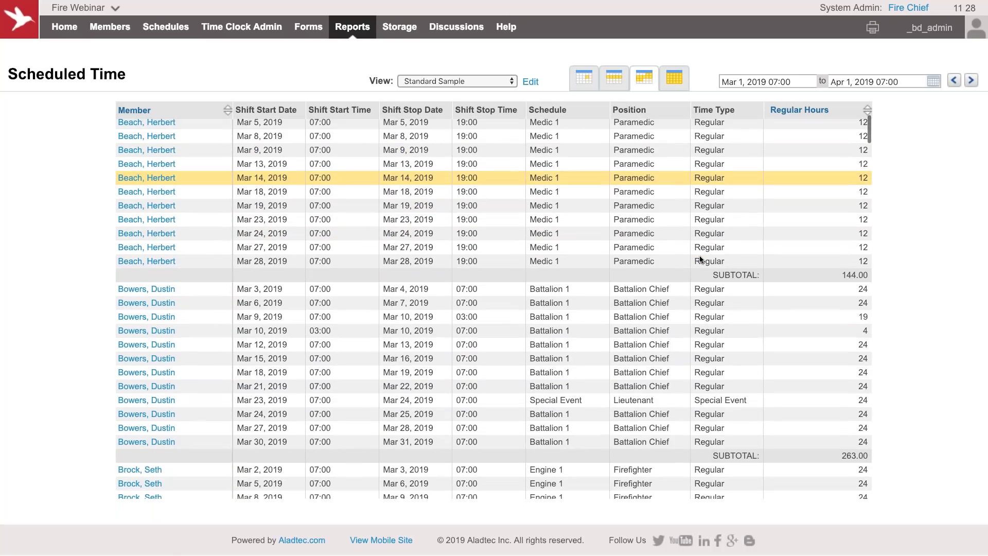
scroll(699, 258, down, 5)
scroll(699, 260, down, 5)
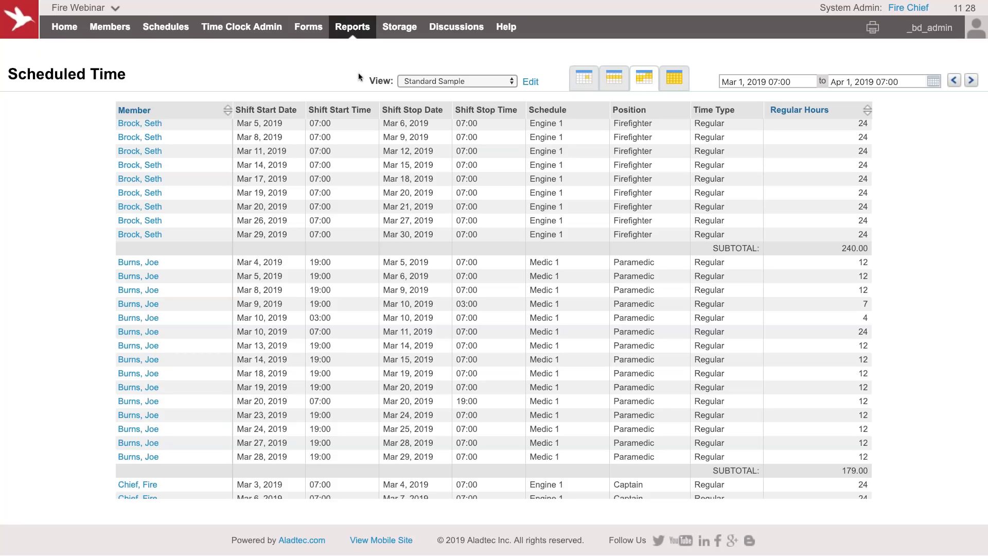
mouse_move(346, 39)
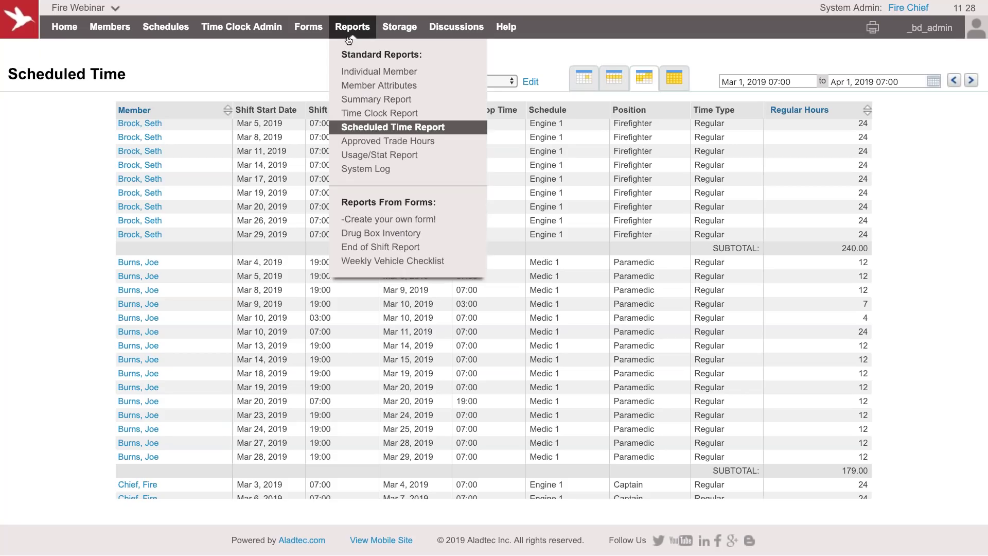
click(374, 102)
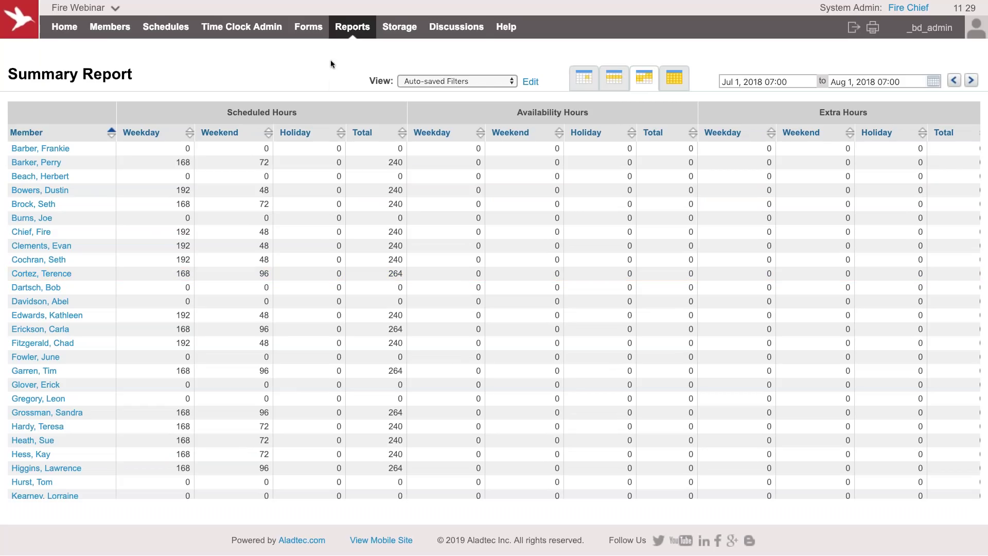
Open the System Log and set the start of its date range to March 13, 2019.
mouse_move(364, 33)
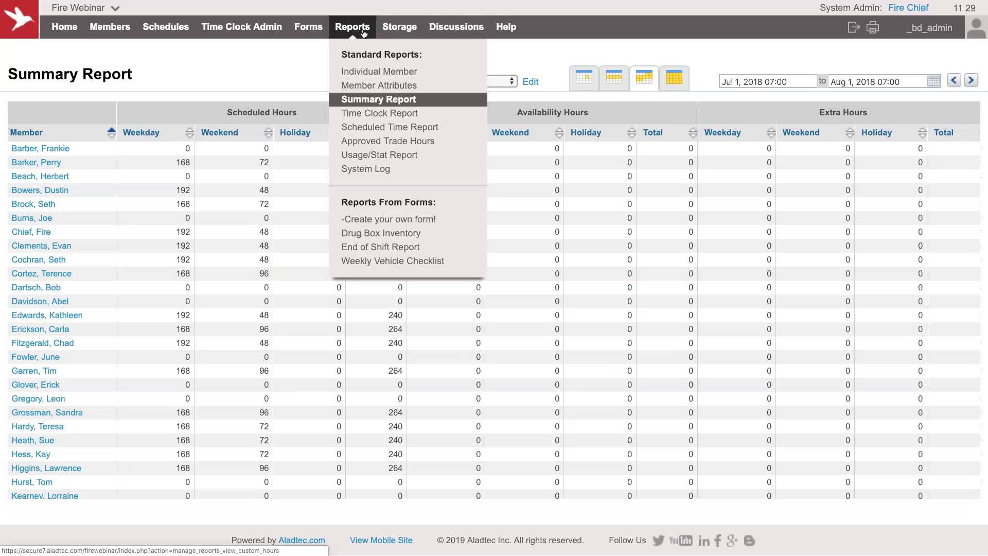
click(364, 170)
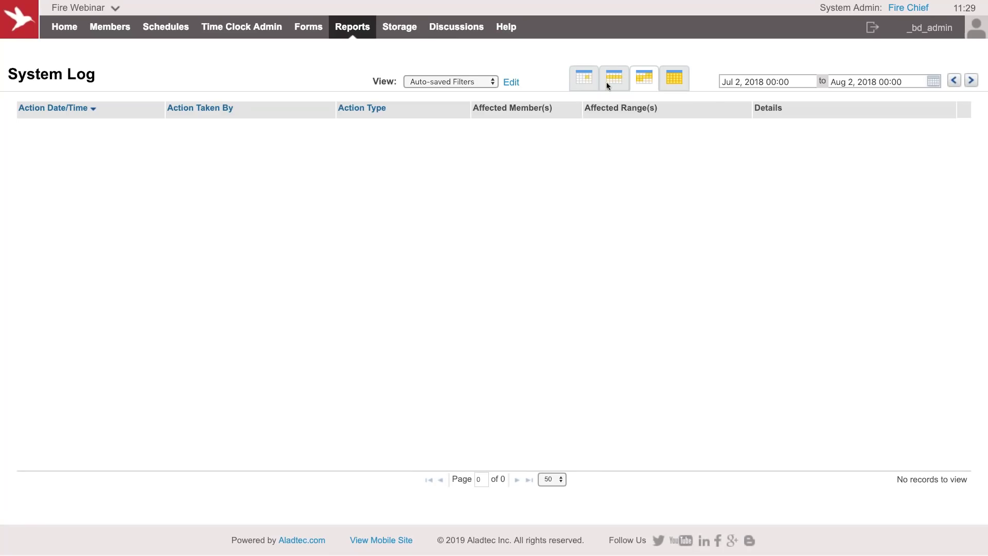
click(789, 82)
click(779, 120)
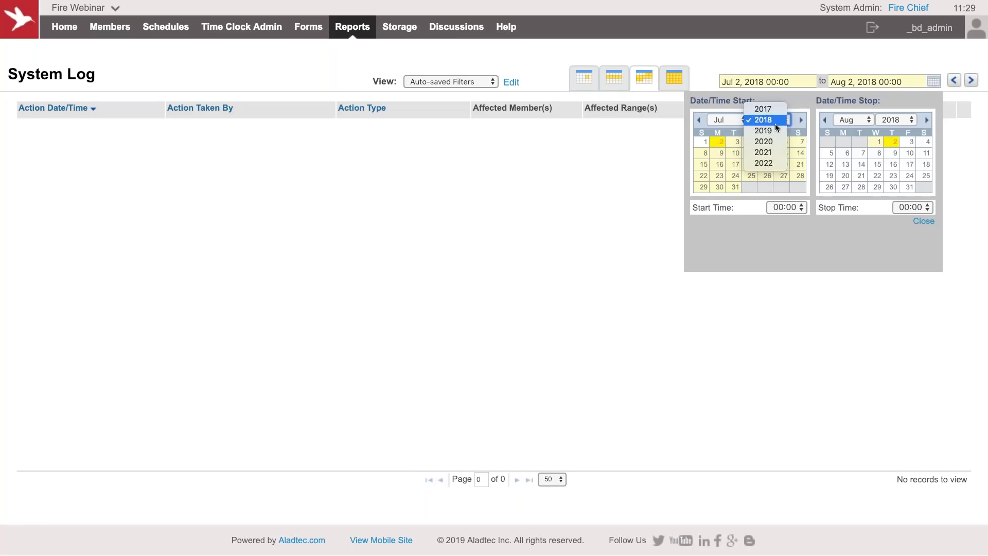
click(767, 131)
click(734, 125)
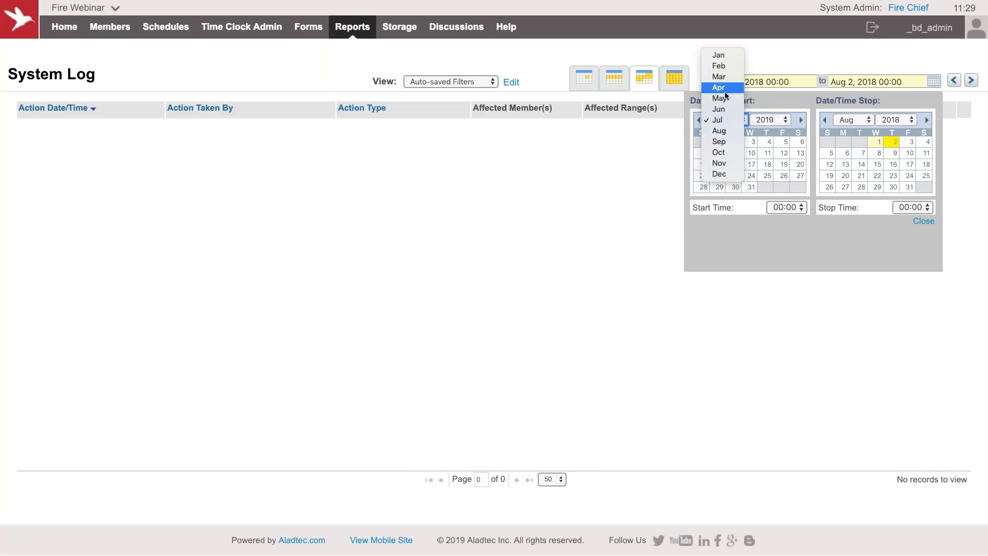
click(723, 77)
click(751, 165)
Set the System Log's stop date to March 21, 2019 and apply the date range.
click(881, 121)
click(882, 130)
click(857, 122)
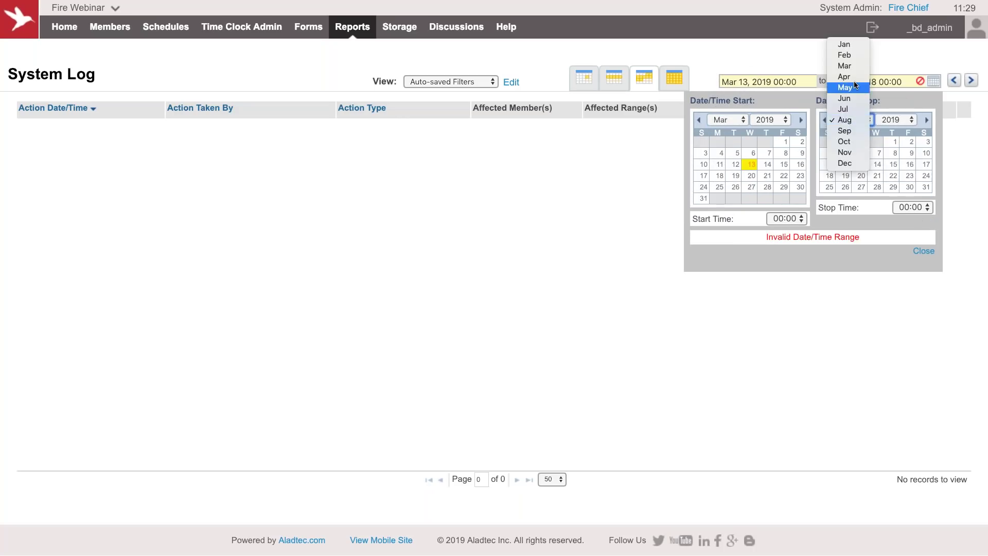
click(850, 68)
click(891, 177)
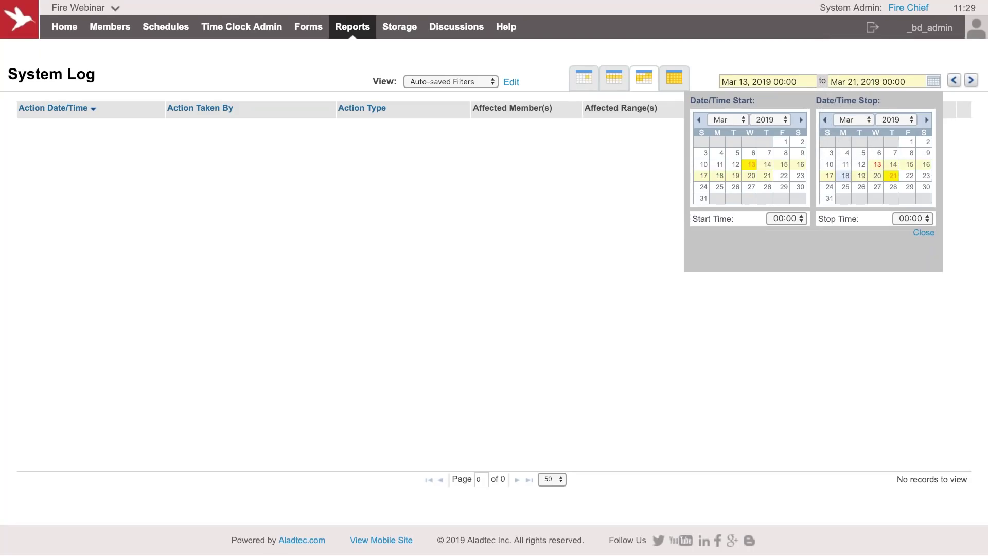
click(297, 77)
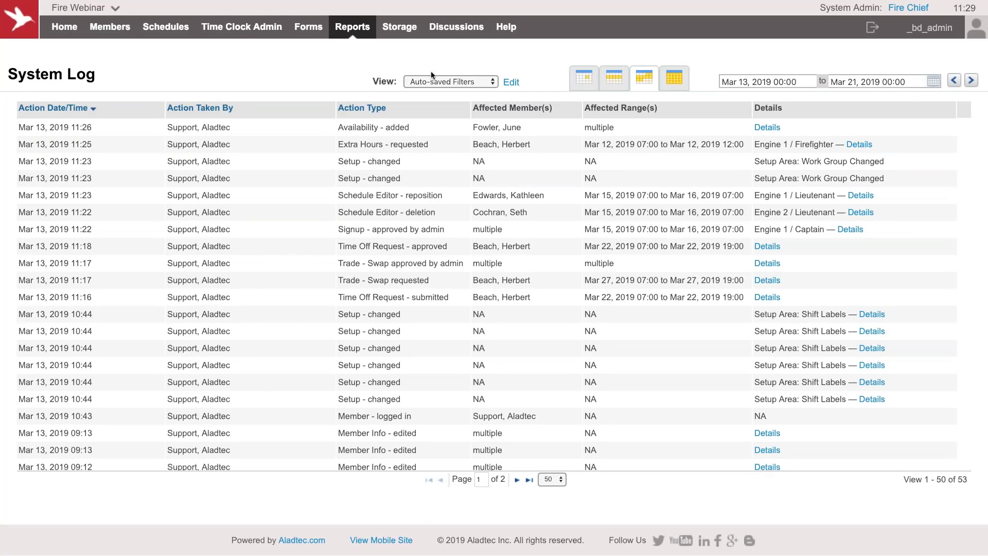
mouse_move(366, 35)
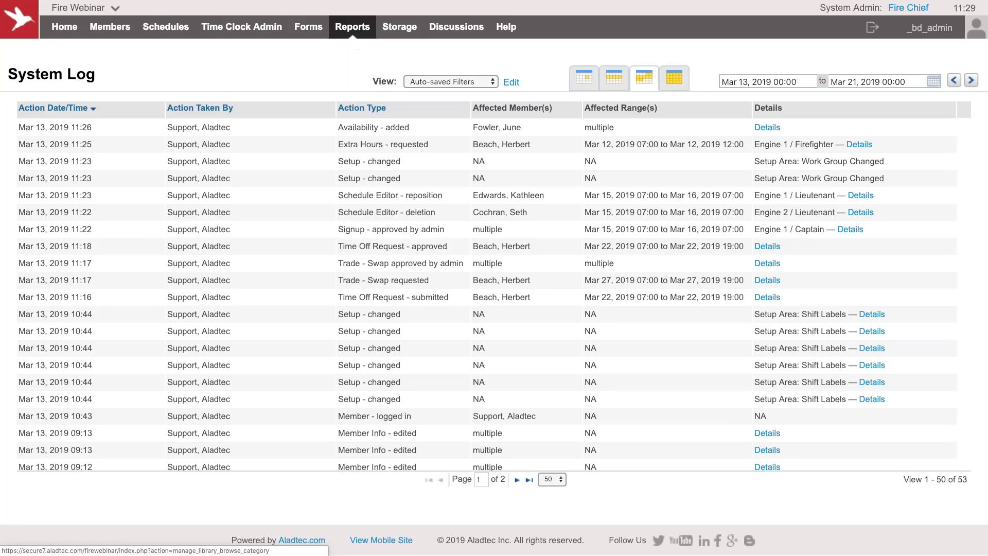
Create a required message titled "New Policy" with the text "Please review section 1.2a in the new policy".
mouse_move(64, 26)
click(92, 83)
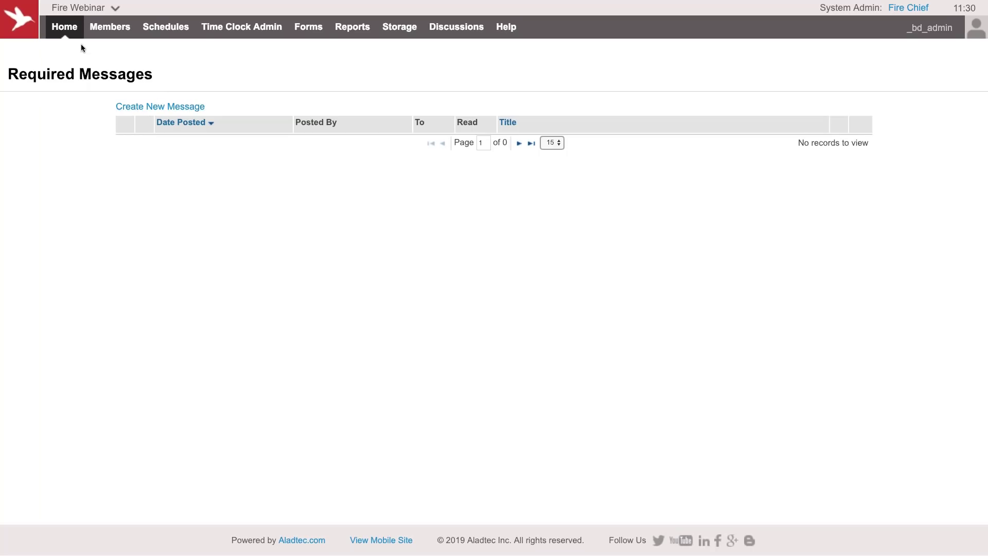
click(181, 106)
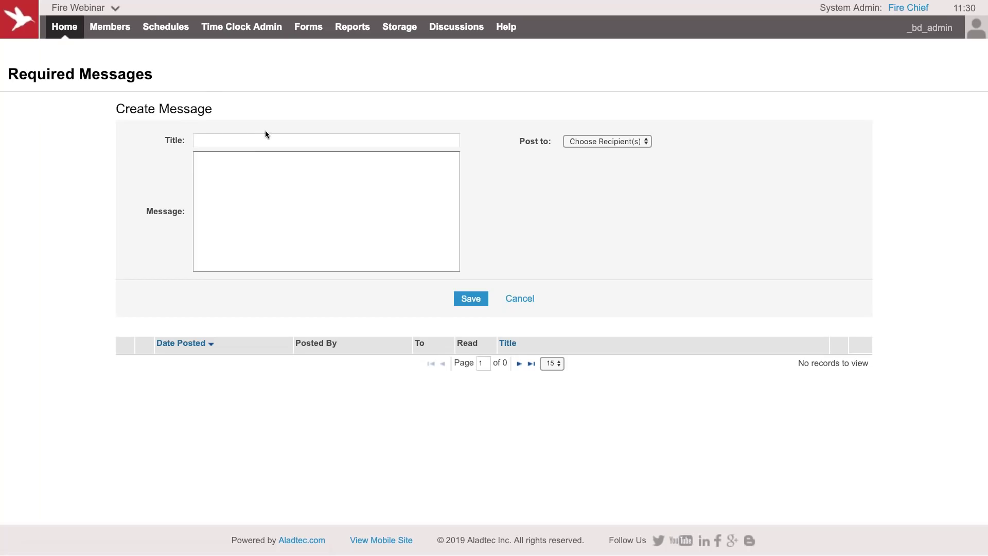
click(251, 137)
click(249, 156)
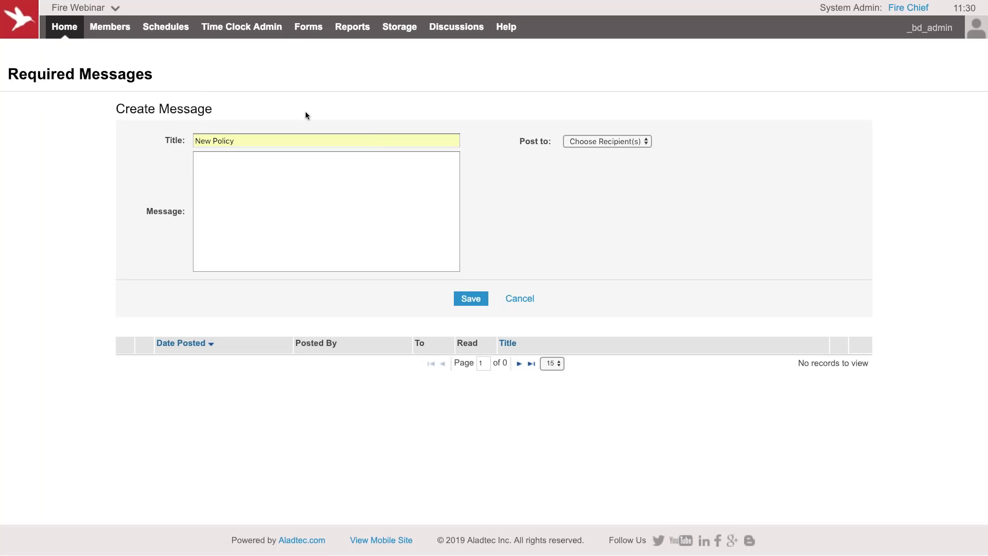
click(296, 200)
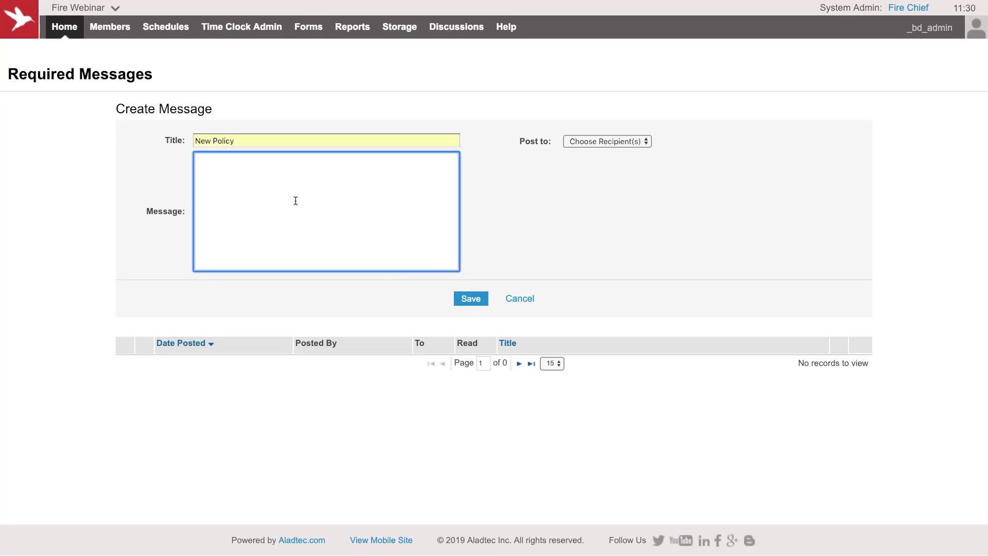
text(Please review section 1.2a in the )
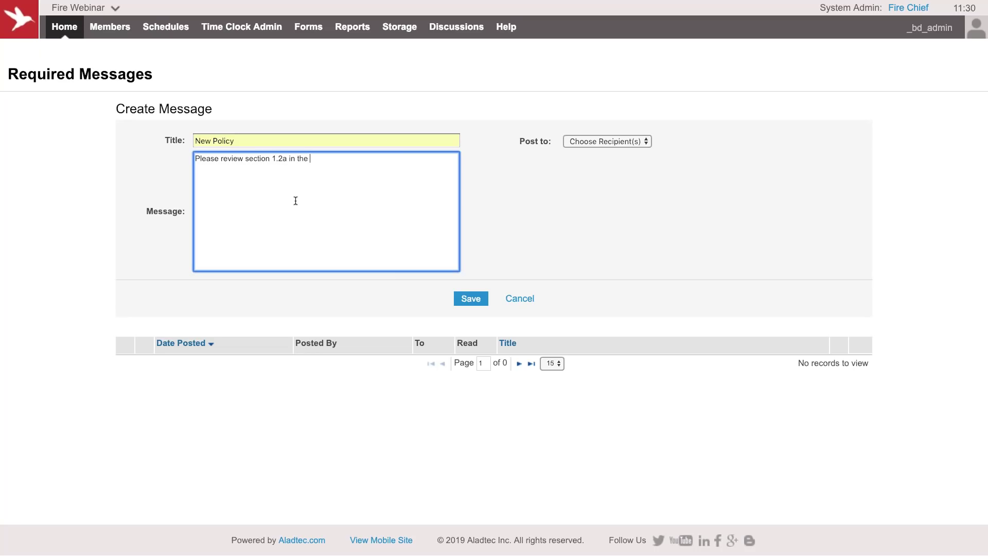
text(new policy)
Address the New Policy message to individuals, choose the first listed member as recipient, and save it.
click(594, 165)
click(604, 141)
click(617, 162)
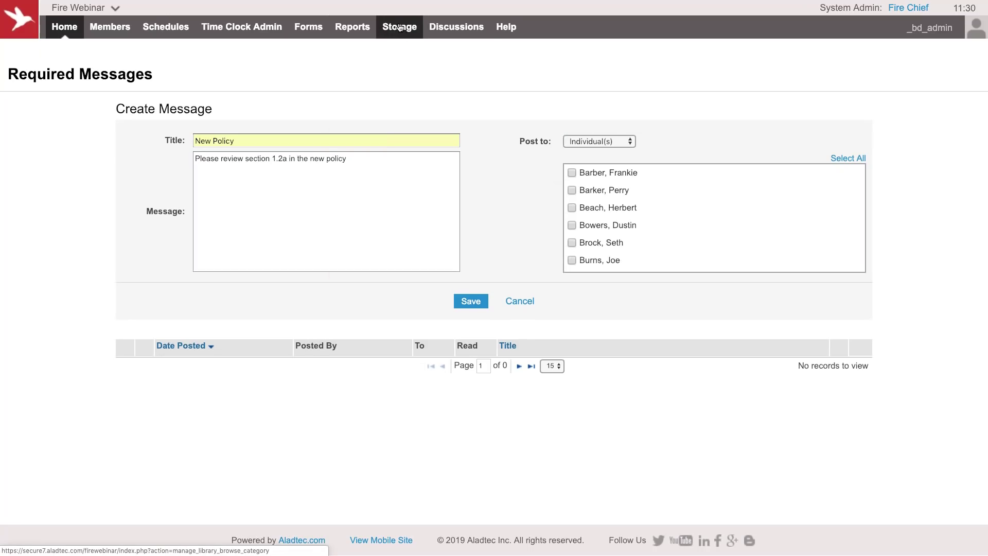
click(572, 173)
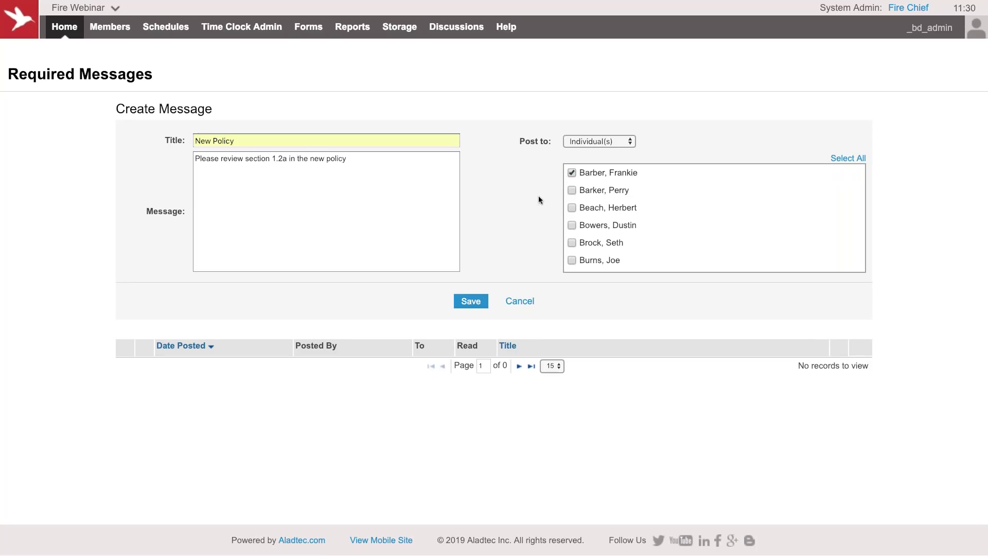
click(477, 302)
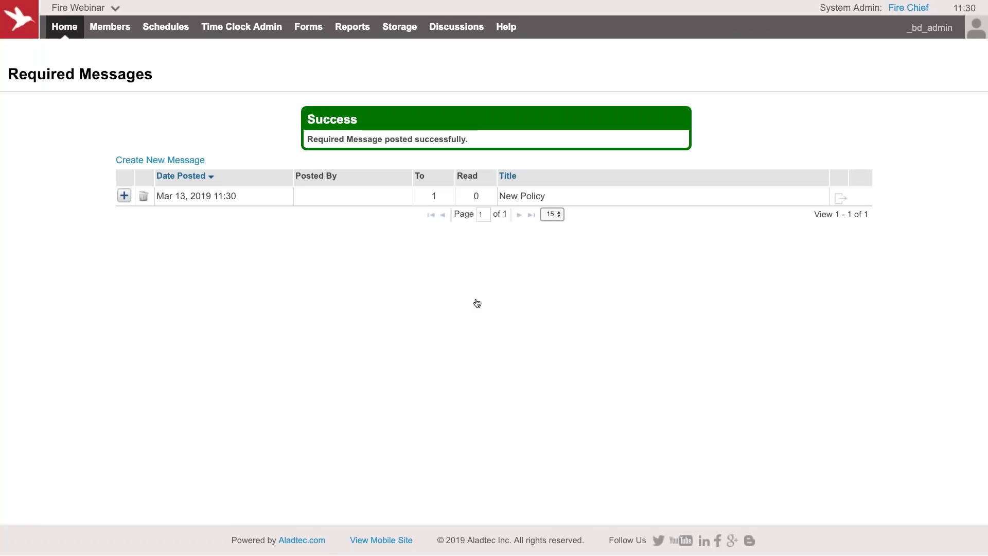
Switch to the recipient member's account and try to leave the required message page without verifying it.
mouse_move(934, 28)
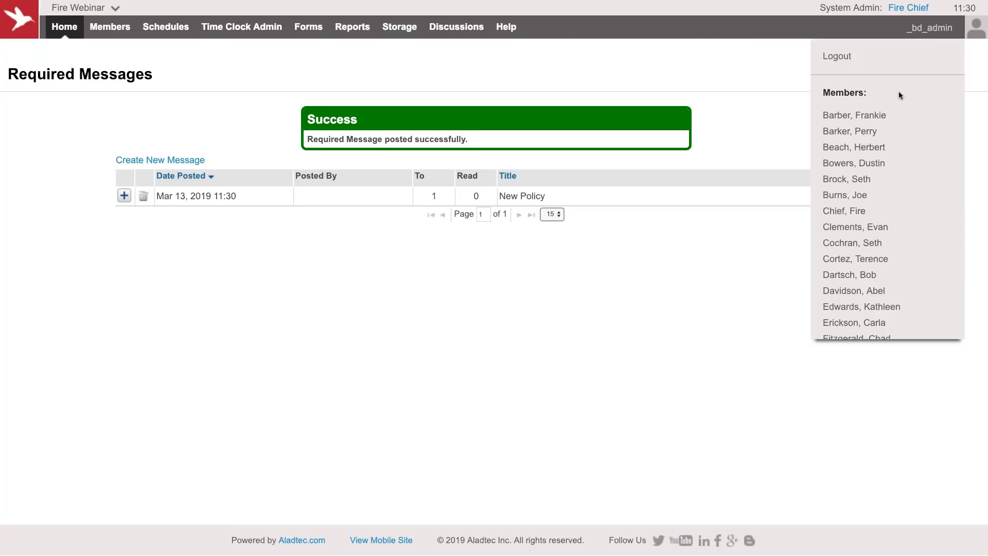
click(879, 115)
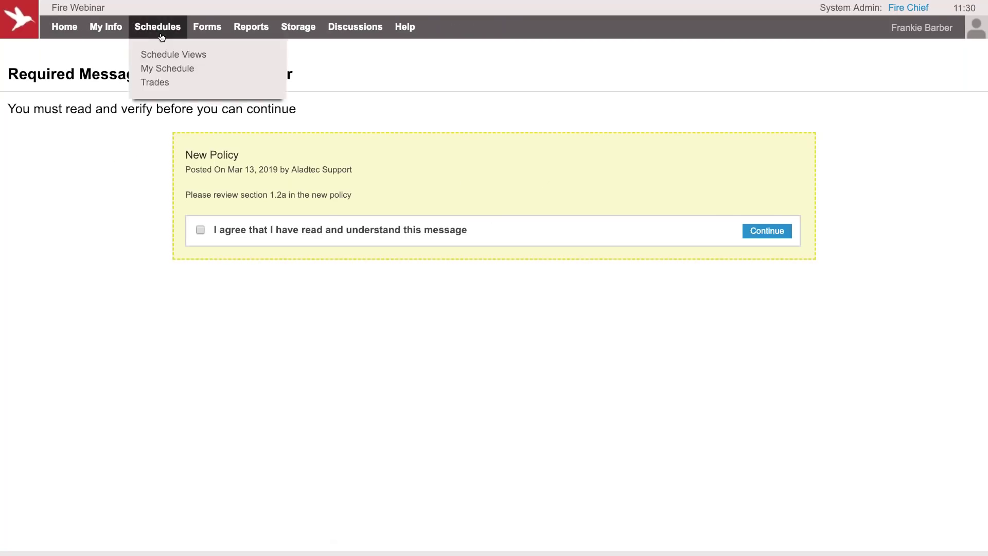
click(154, 34)
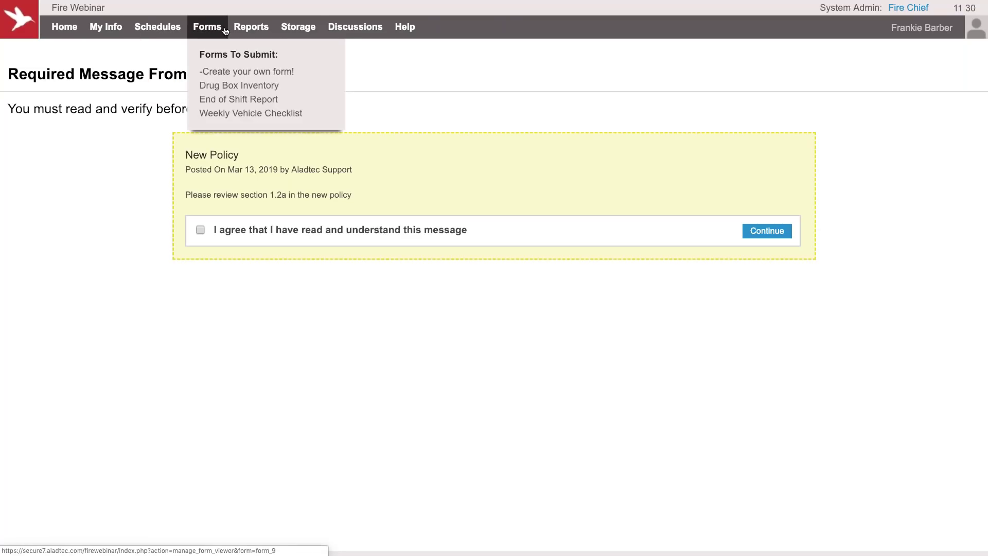
click(283, 23)
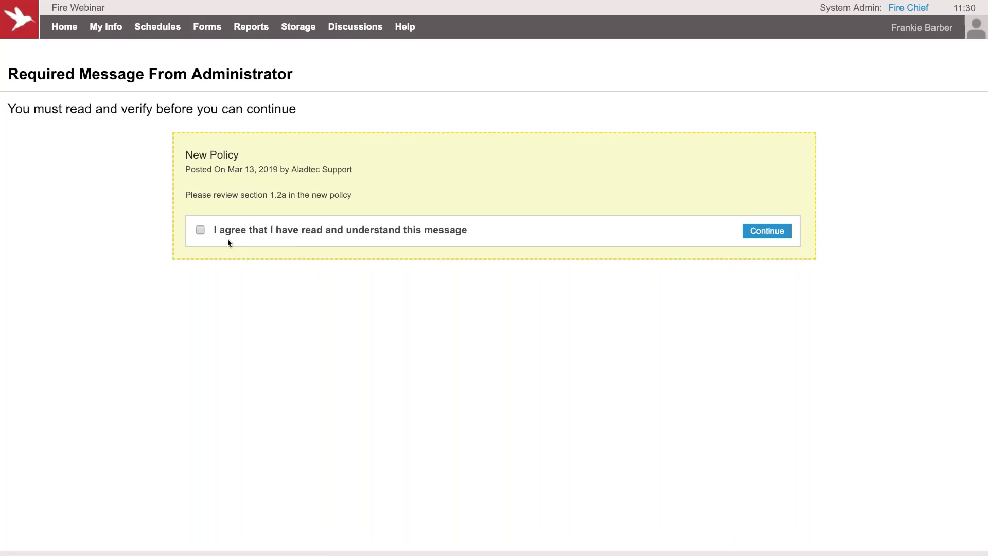
Acknowledge the New Policy message as read and understood, then return to the _bd_admin account.
drag(213, 233, 478, 236)
click(489, 238)
click(769, 230)
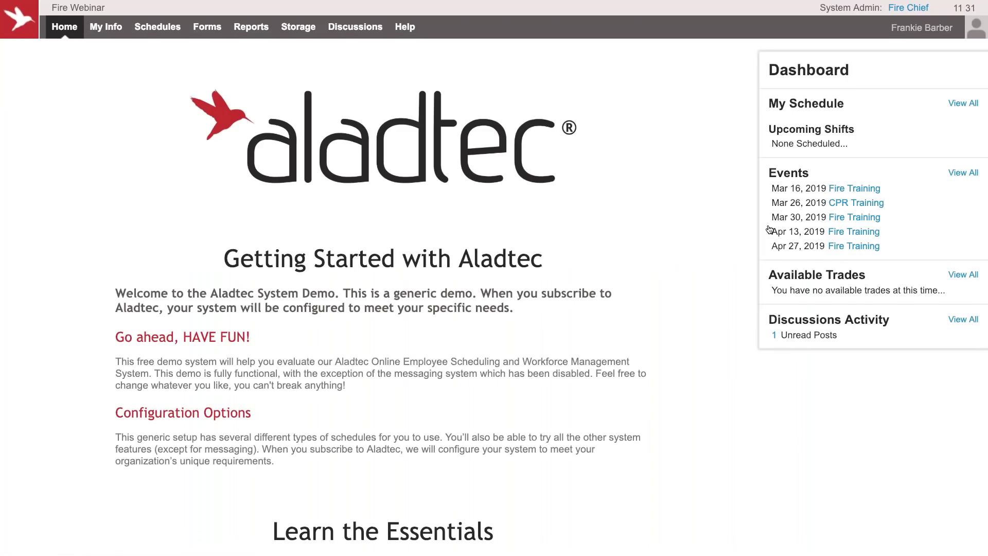
click(900, 31)
click(863, 63)
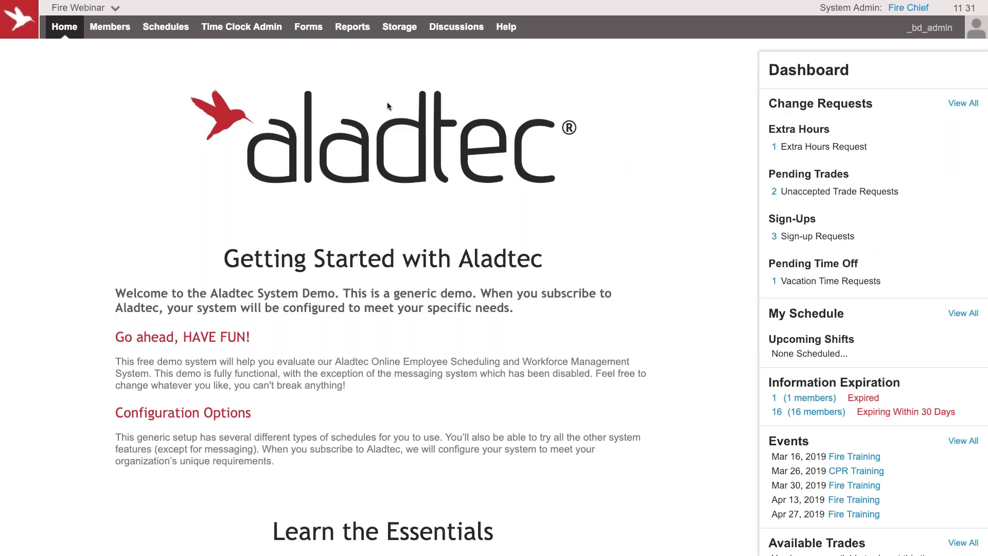
View the Storage folders and the Discussions topics, and return to the home page.
click(398, 32)
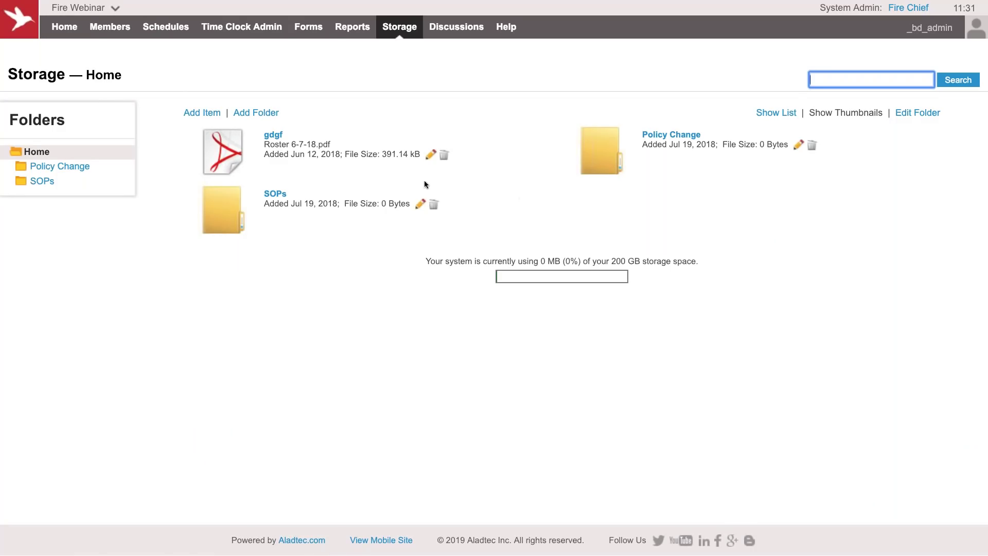
click(456, 27)
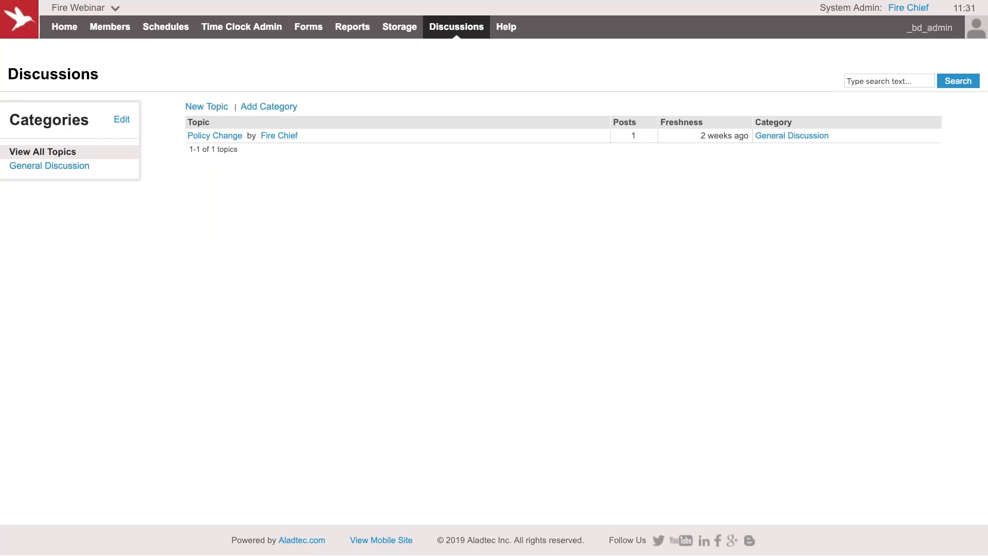
mouse_move(71, 32)
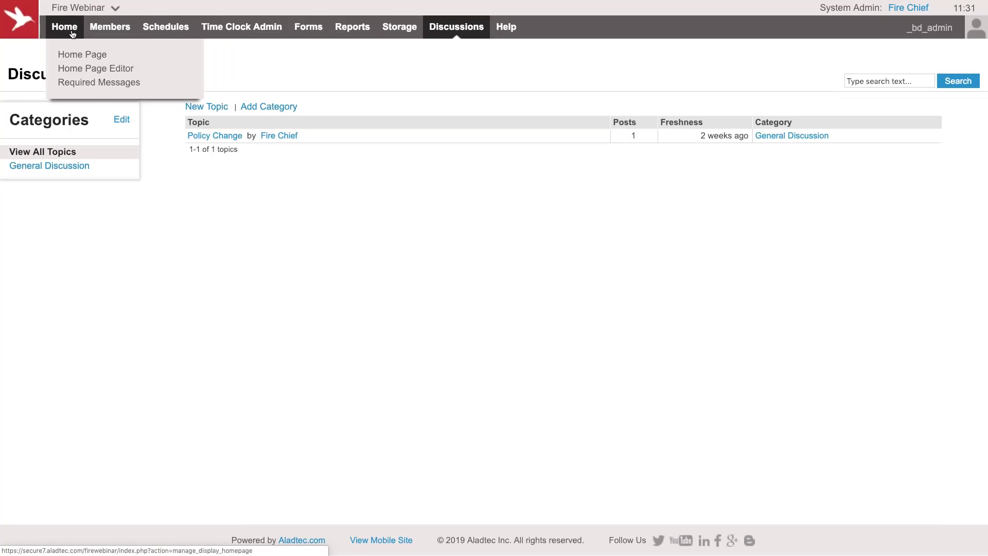
click(72, 34)
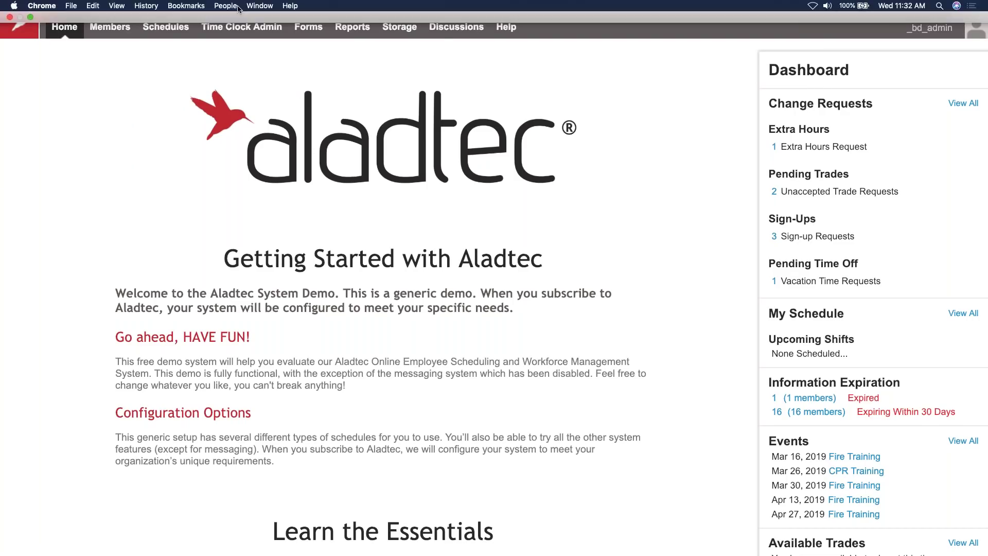
Switch to the third listed member's account and take the browser window out of full screen.
click(930, 28)
click(882, 147)
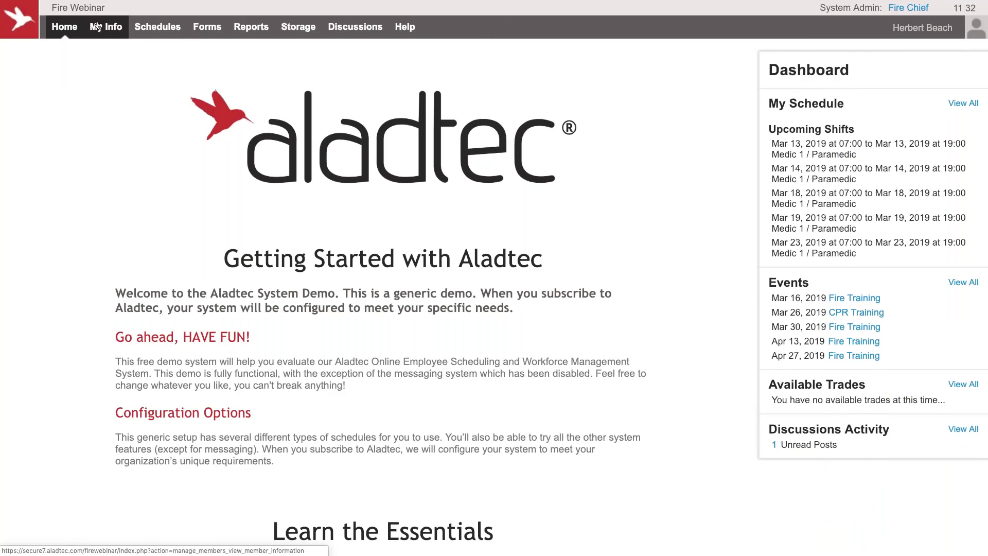
mouse_move(56, 3)
click(31, 17)
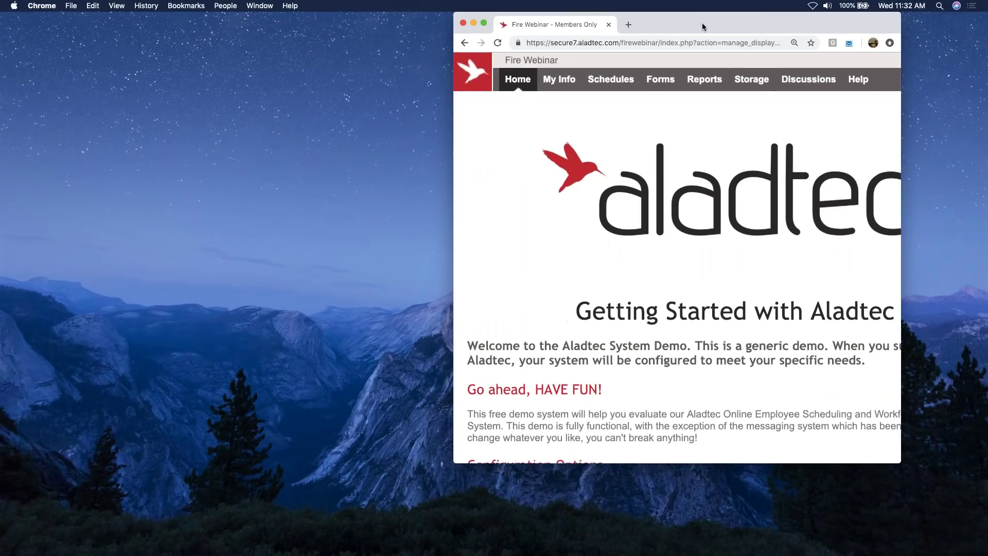
Reshape the browser window to a tall, narrow phone-like format and open the mobile version of the site.
drag(701, 23, 546, 22)
drag(500, 471, 517, 554)
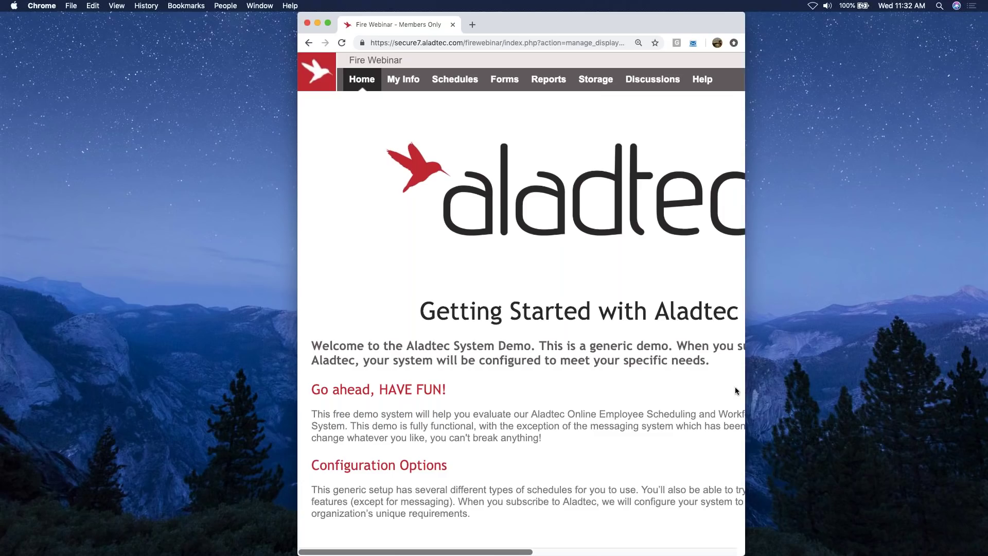
drag(746, 394, 631, 397)
scroll(559, 400, down, 10)
click(598, 541)
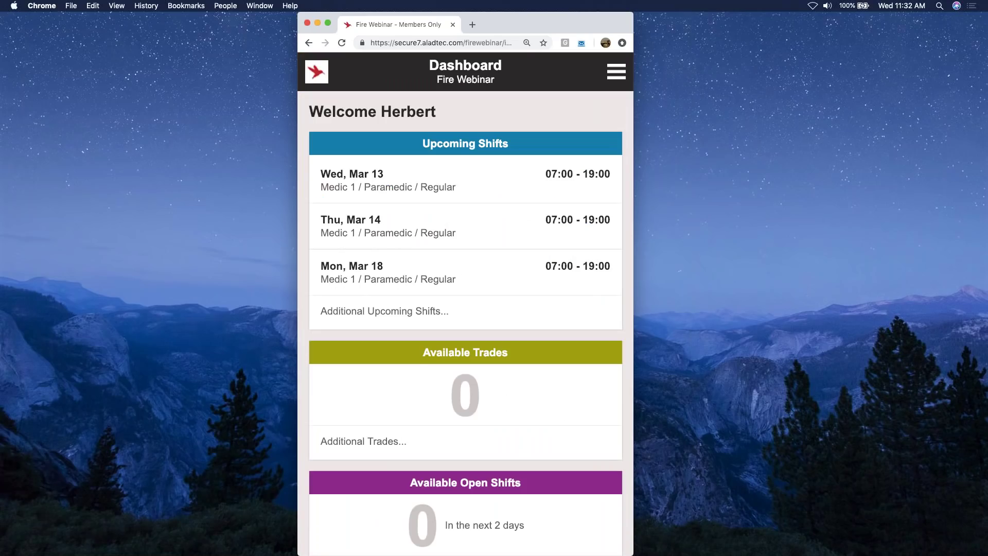
Enlarge the mobile dashboard and look through its shifts, trades, open shifts, time off and events.
key(super+equal)
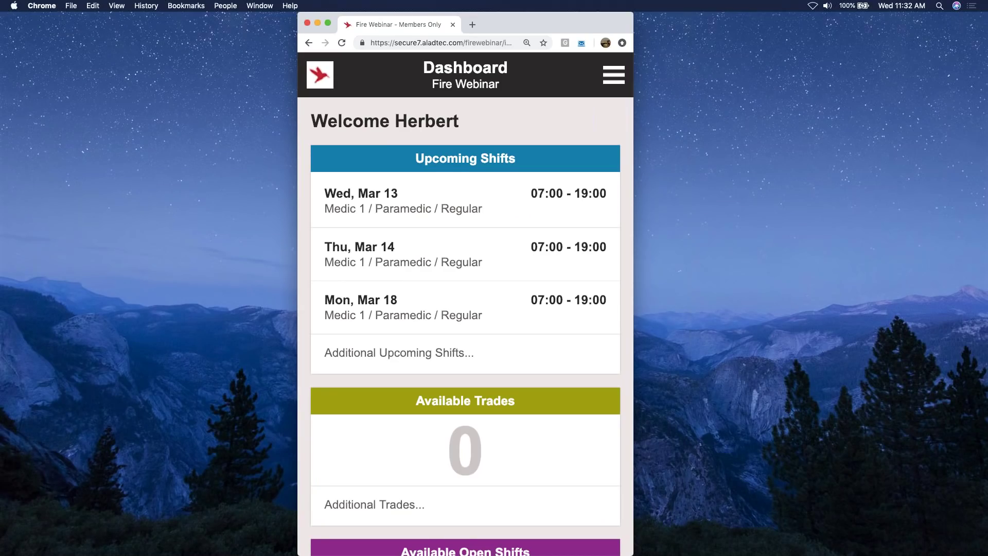
scroll(465, 303, down, 2)
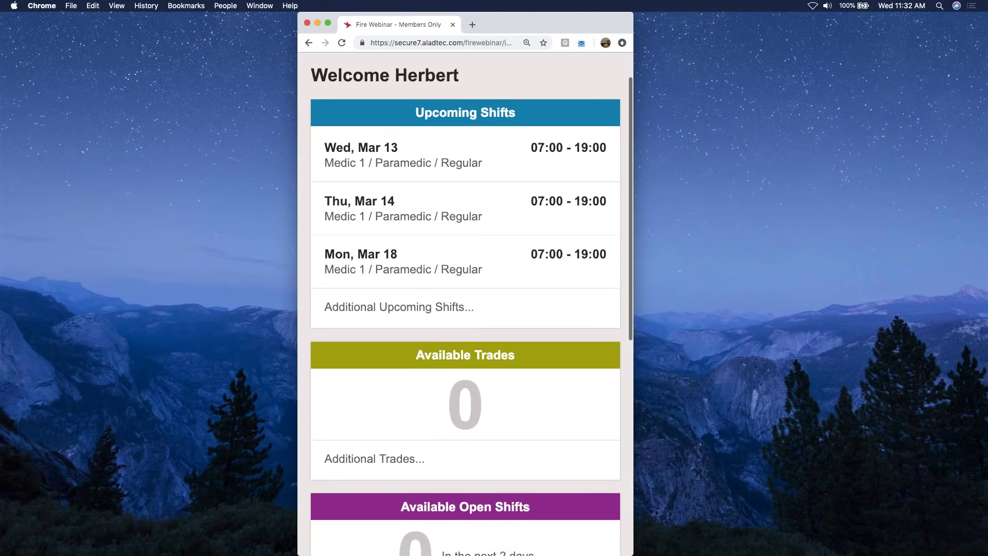
scroll(465, 304, down, 8)
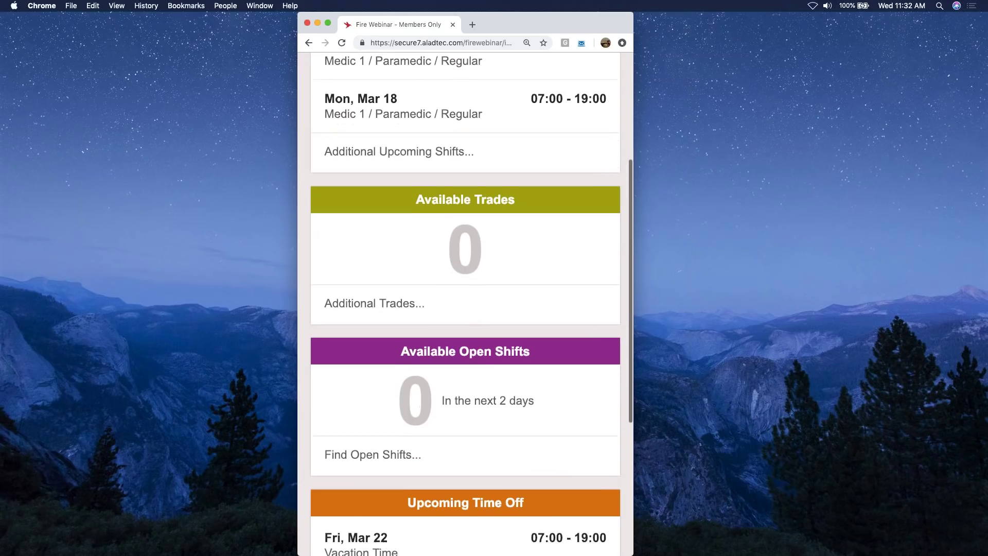
scroll(465, 303, down, 8)
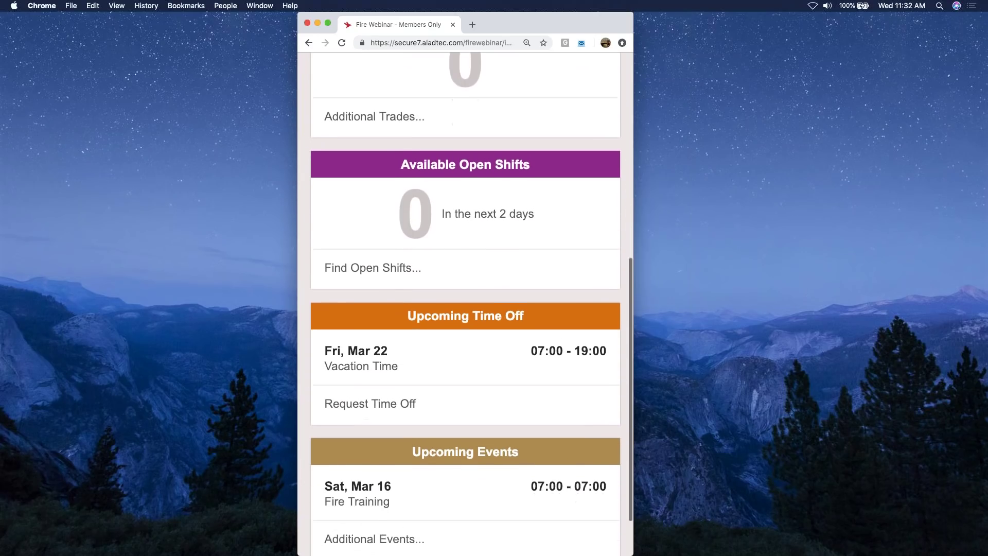
scroll(466, 304, down, 1)
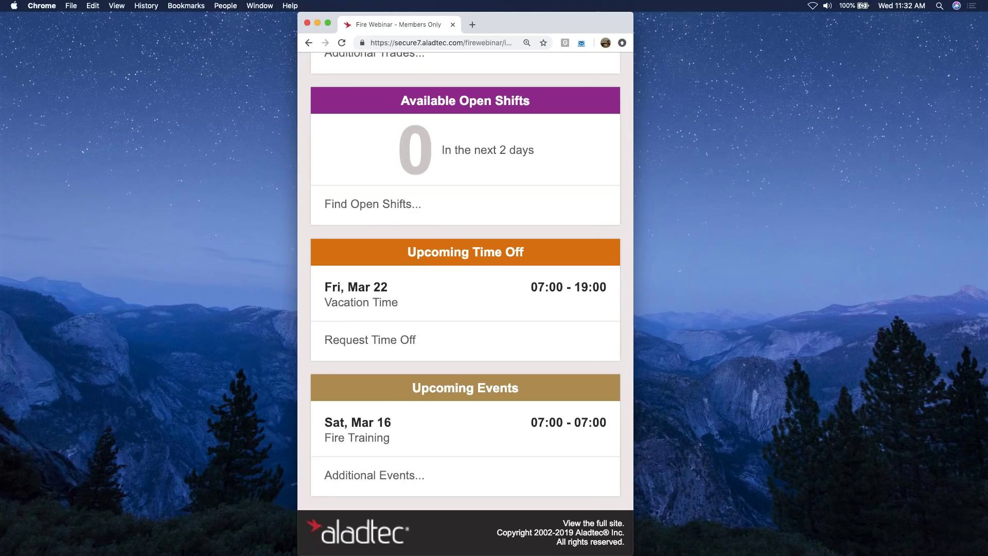
scroll(465, 304, up, 17)
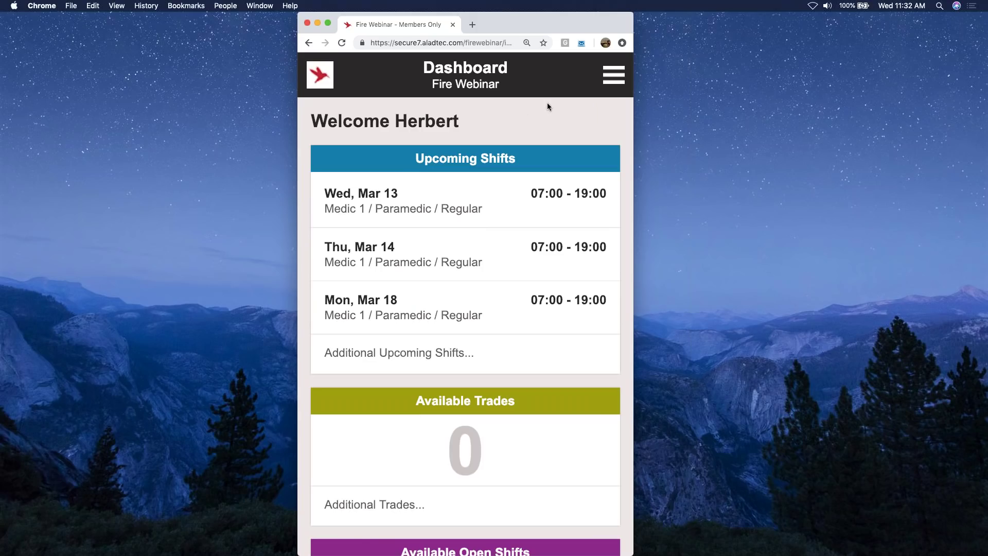
Open the mobile Daily Summary, view its date picker, and close the picker without changing the date.
click(609, 78)
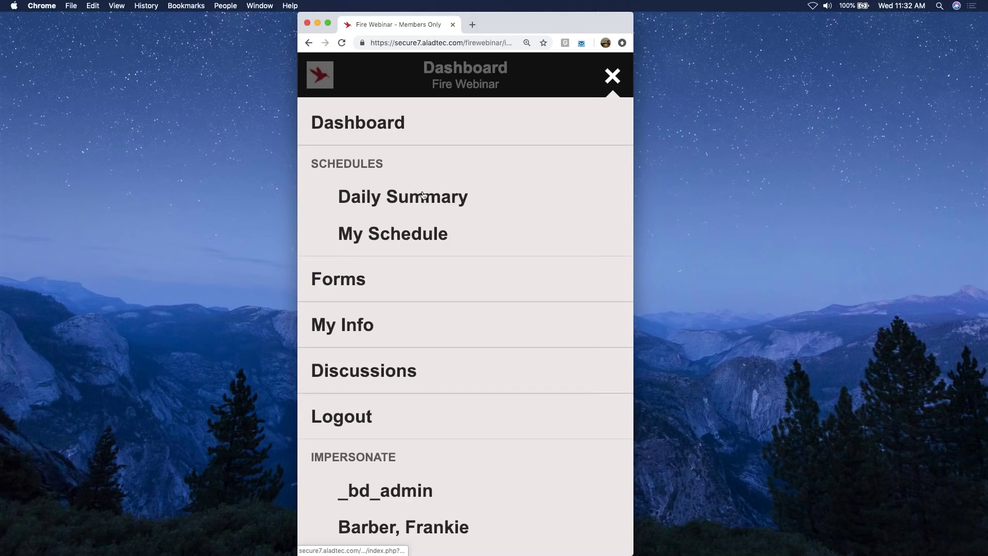
click(422, 195)
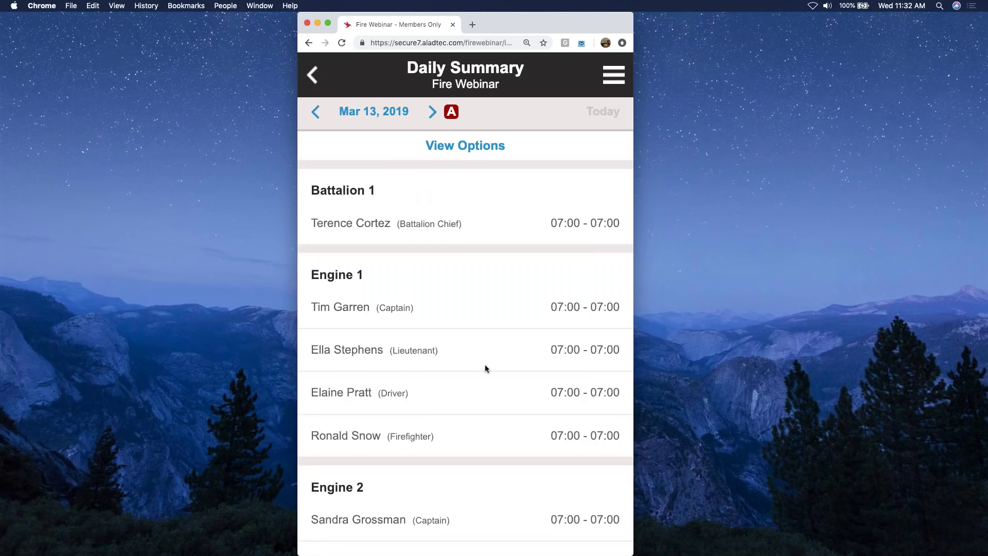
scroll(485, 365, down, 1)
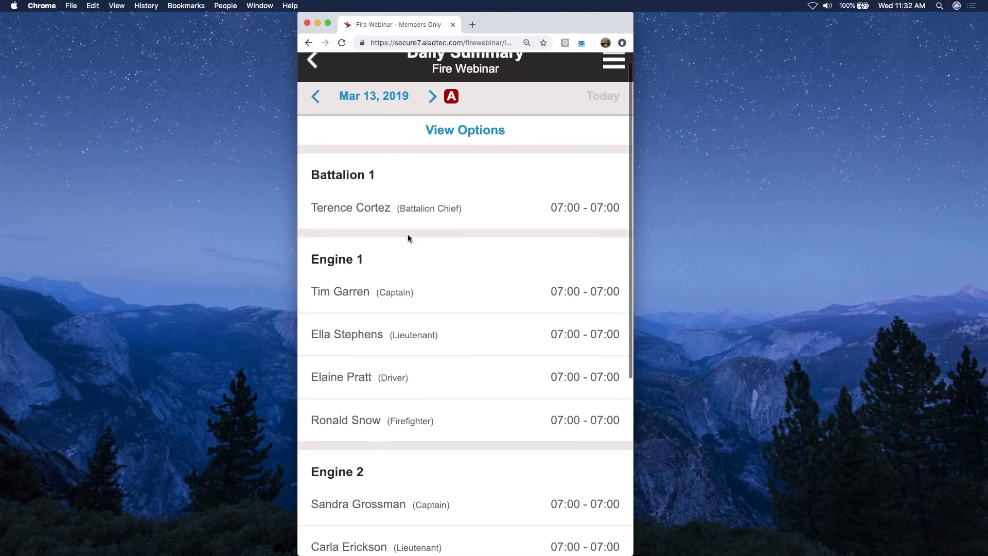
click(374, 96)
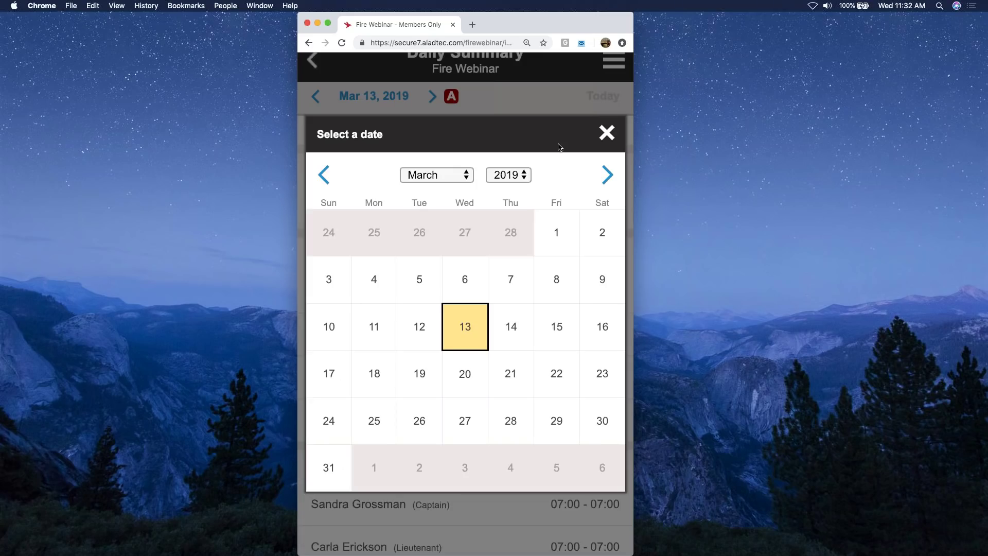
click(605, 143)
Look through the Daily Summary's crew assignments from Battalion 1 to Medic 1.
scroll(496, 337, down, 5)
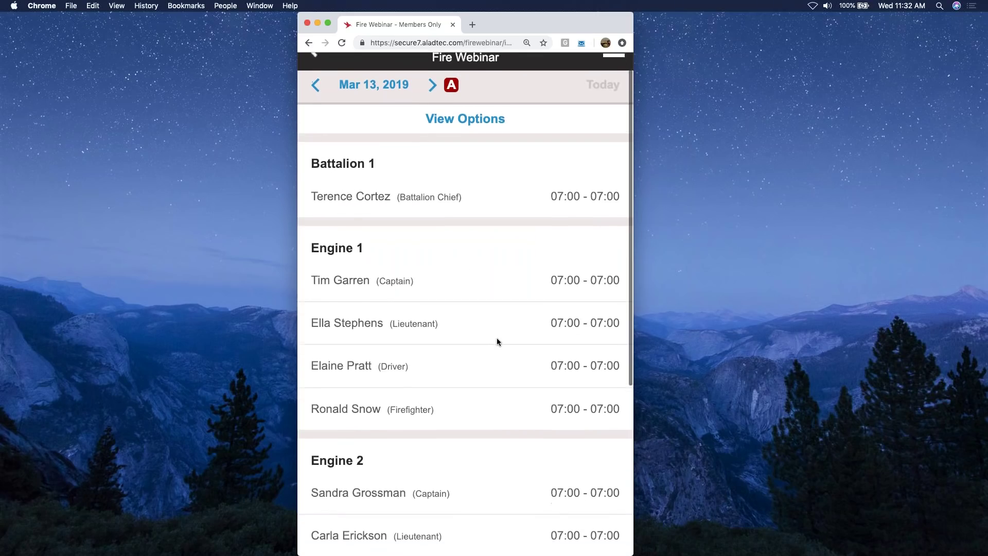
scroll(497, 341, down, 3)
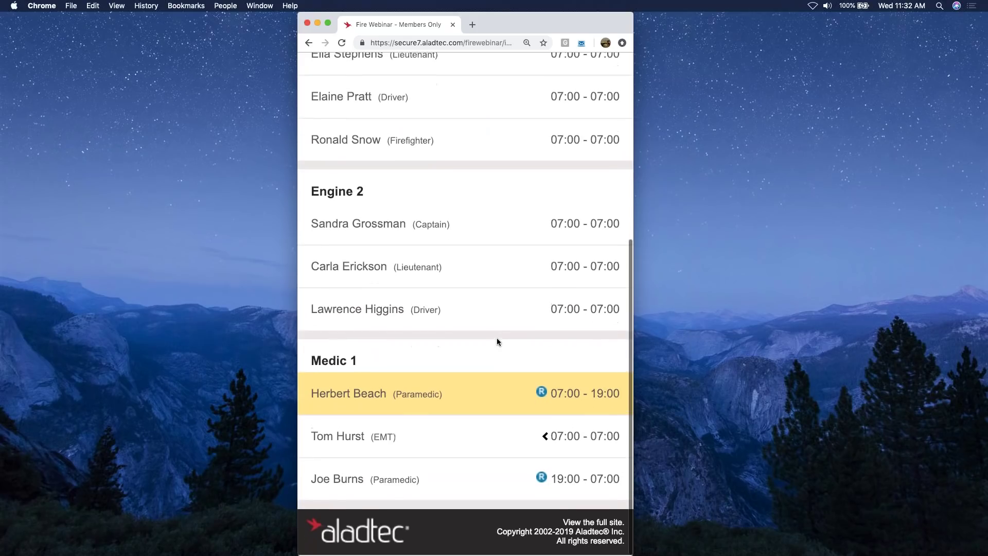
scroll(498, 341, up, 5)
scroll(497, 342, up, 4)
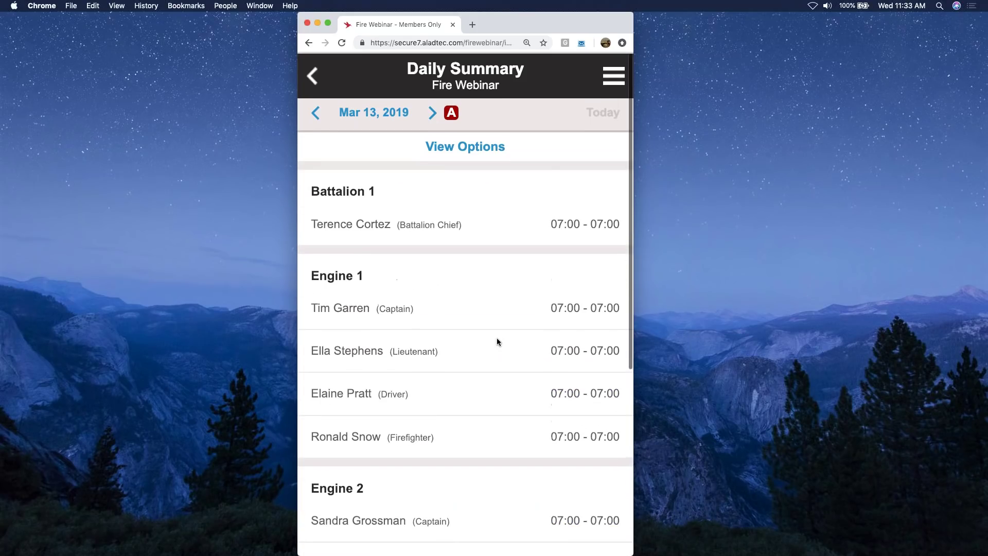
Open the mobile My Schedule calendar and widen the browser window slightly.
click(616, 80)
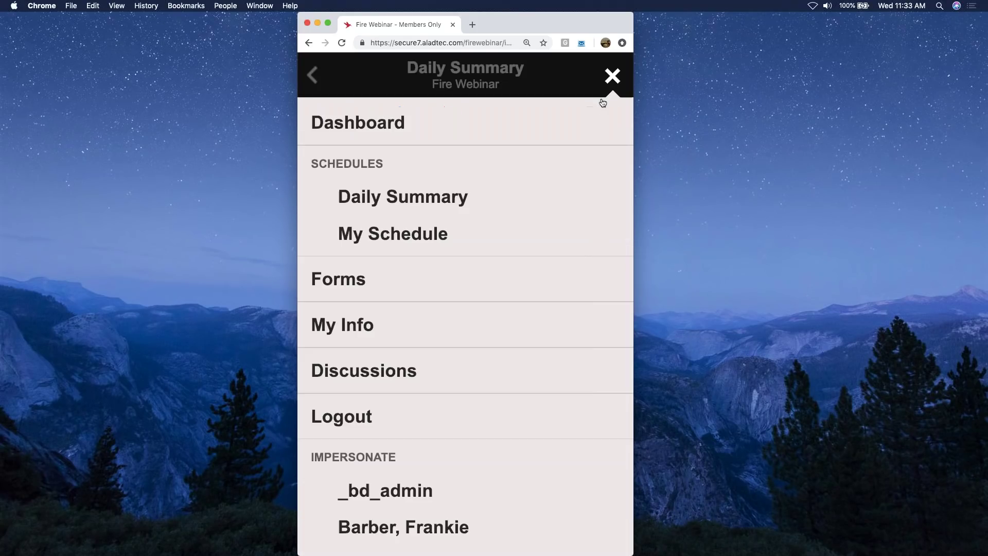
click(416, 237)
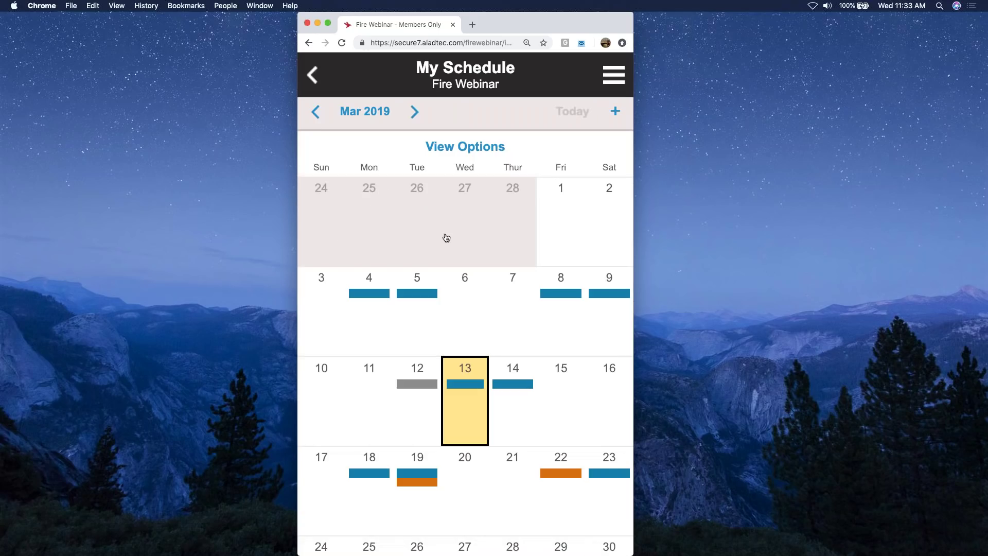
drag(640, 240, 689, 240)
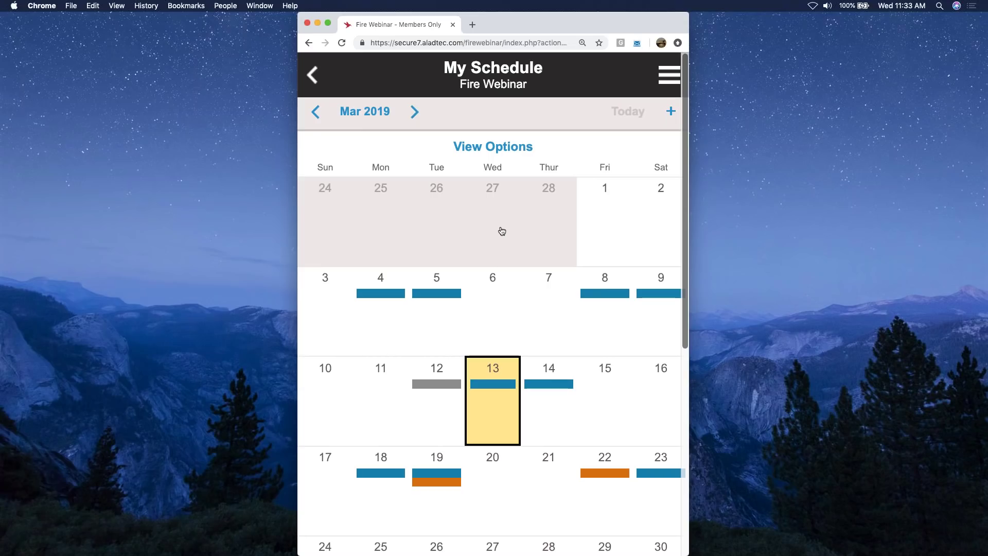
Open the March 14 Medic 1 shift's details, view its time off request form, and leave without submitting.
scroll(547, 381, down, 3)
scroll(545, 383, down, 1)
click(567, 309)
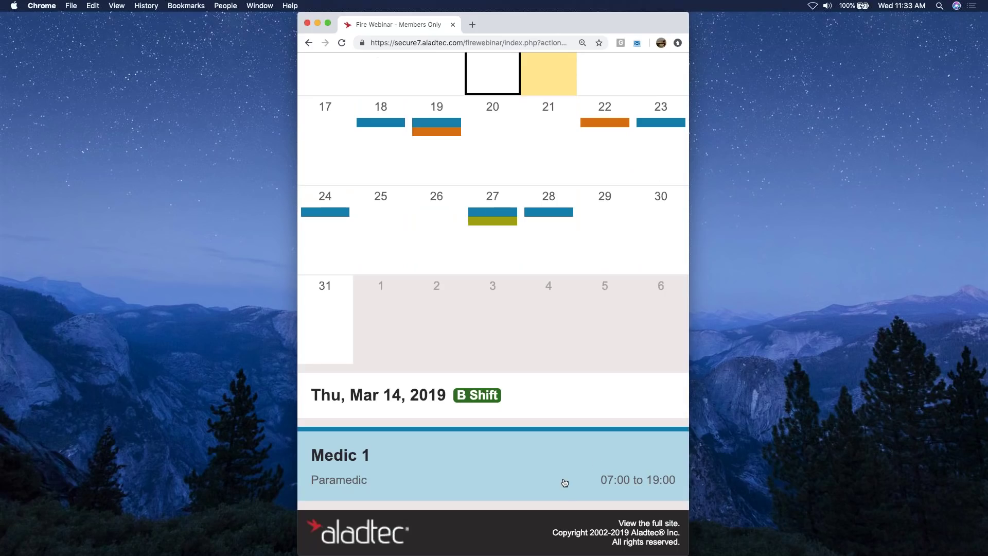
click(533, 472)
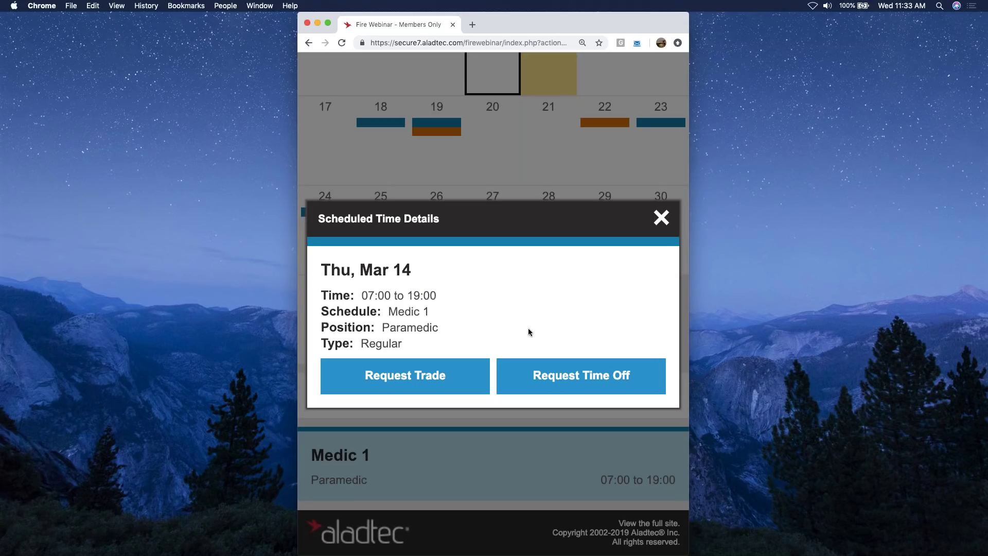
click(551, 381)
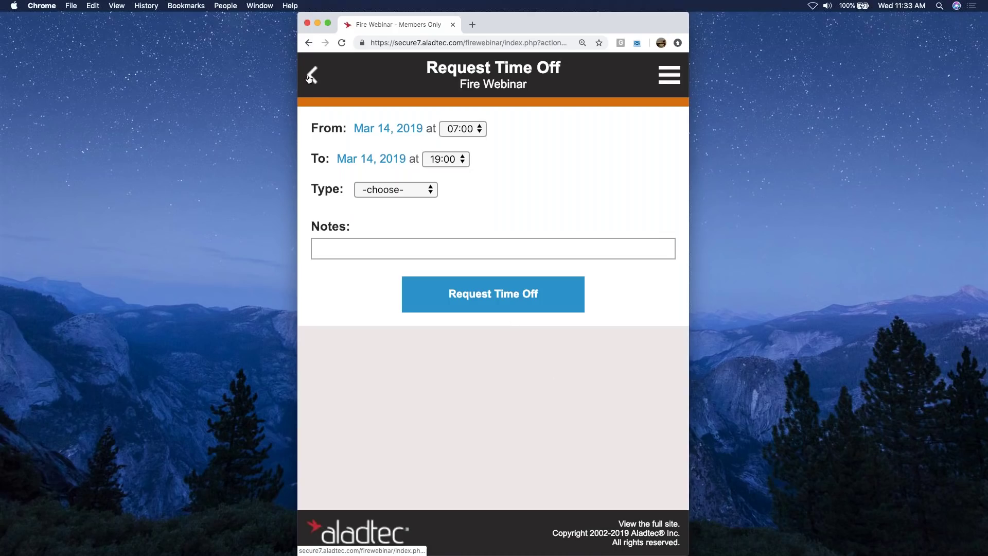
click(310, 75)
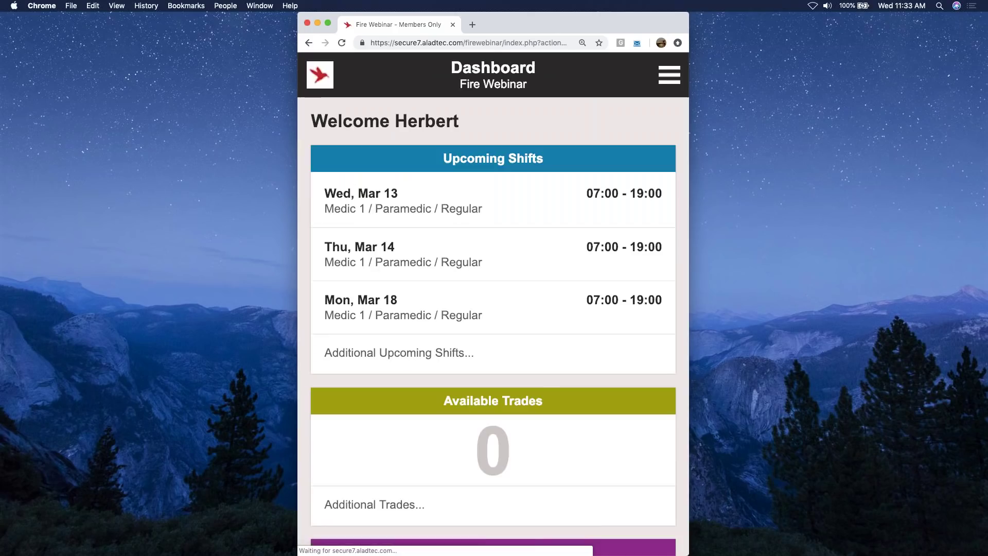
Return to the mobile My Schedule calendar and open the Add Availability form from its request options.
click(669, 75)
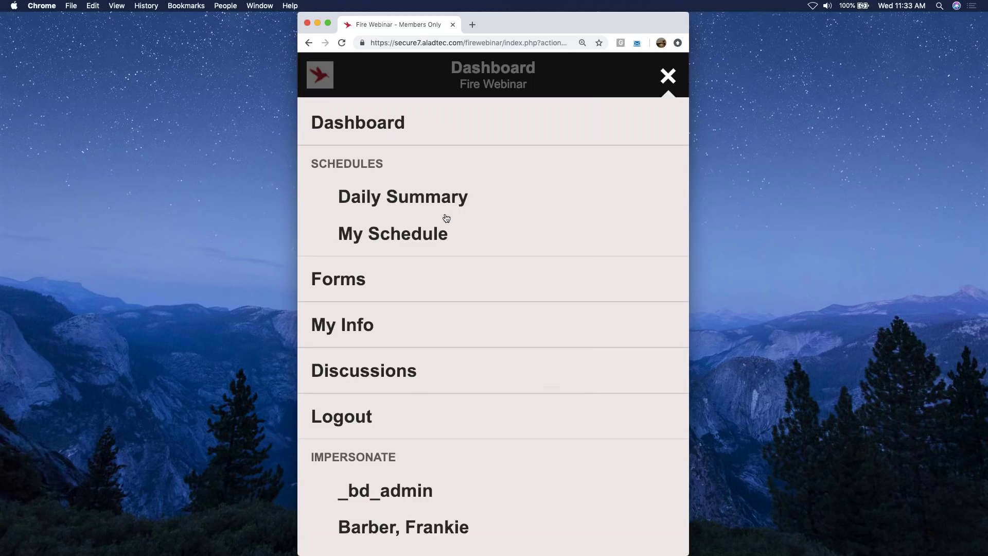
click(427, 234)
scroll(541, 316, down, 4)
scroll(542, 317, up, 4)
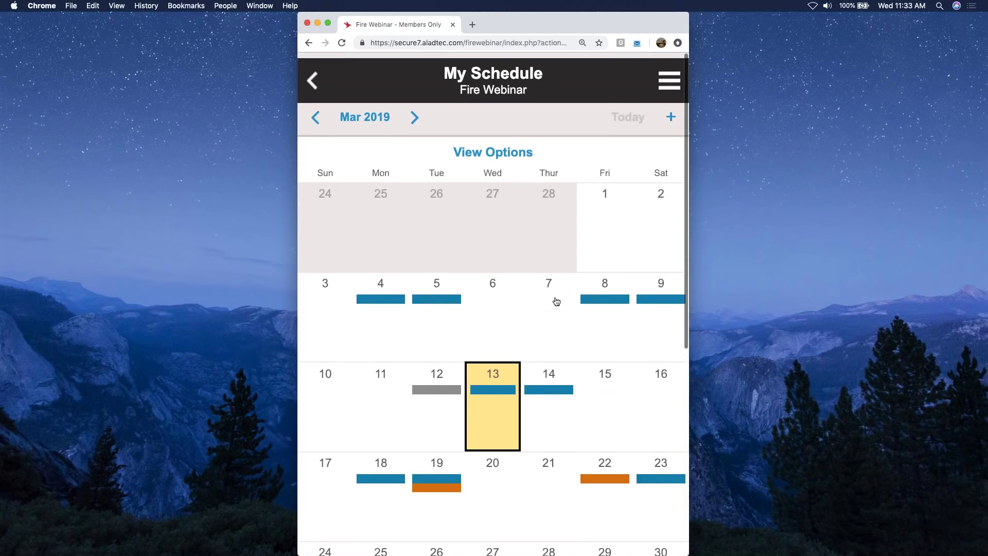
click(670, 111)
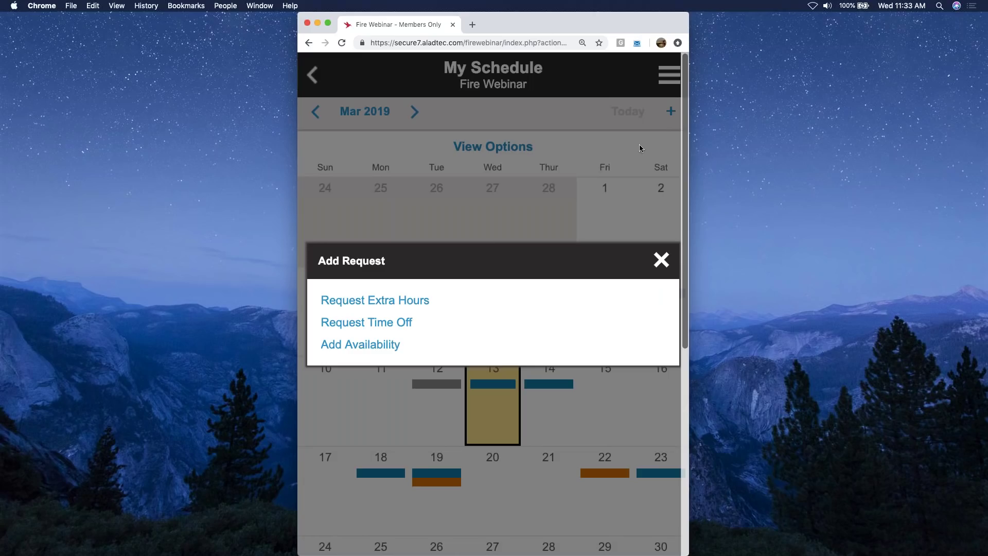
click(368, 349)
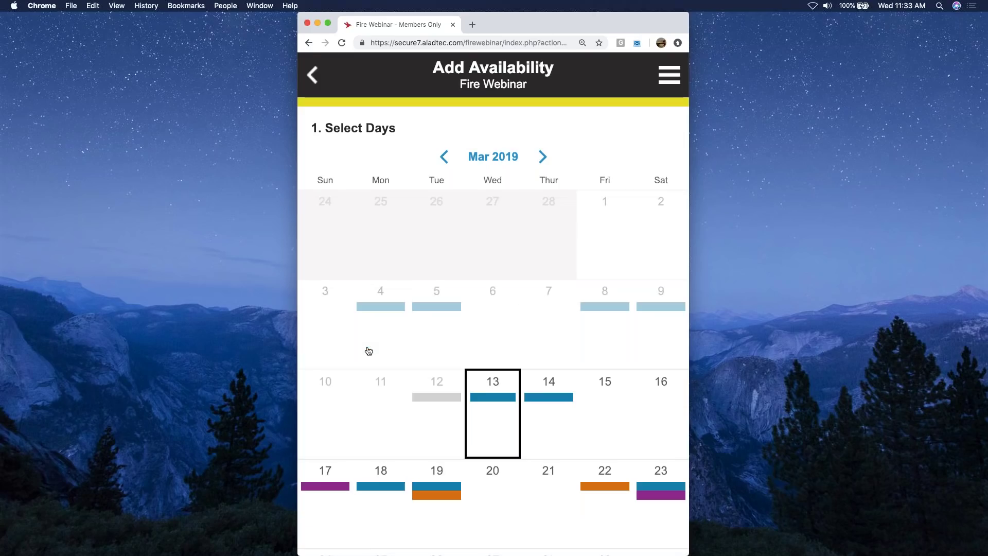
Select March 20, 22, 25 and 26 as availability days, view the remaining sections, and leave the form unsaved.
scroll(452, 367, down, 5)
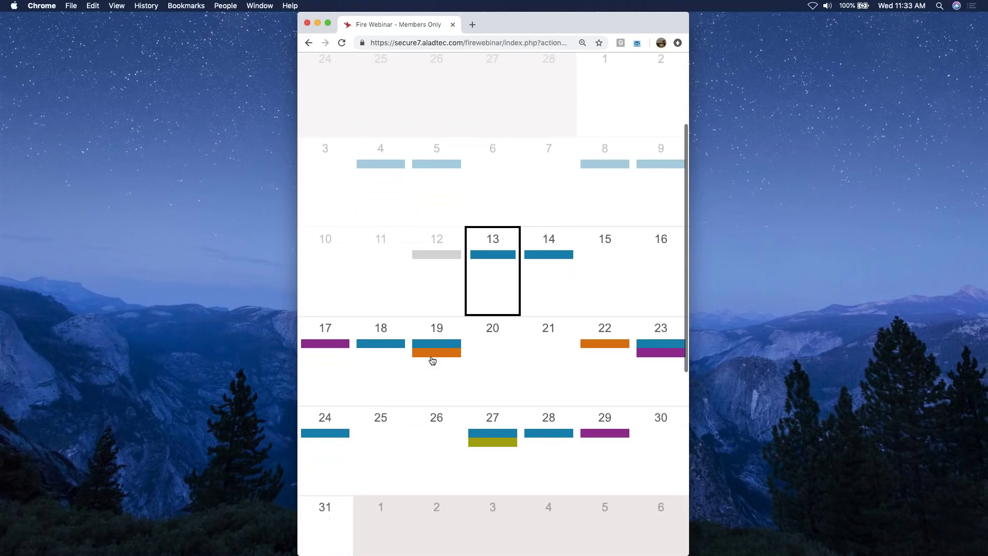
scroll(433, 361, down, 5)
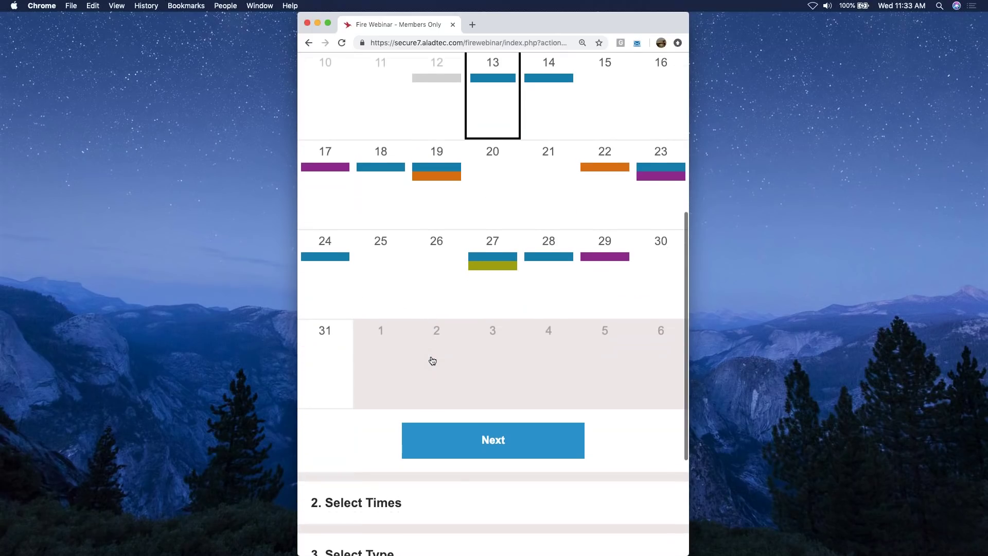
click(386, 236)
click(474, 195)
click(451, 238)
click(596, 206)
scroll(597, 205, down, 5)
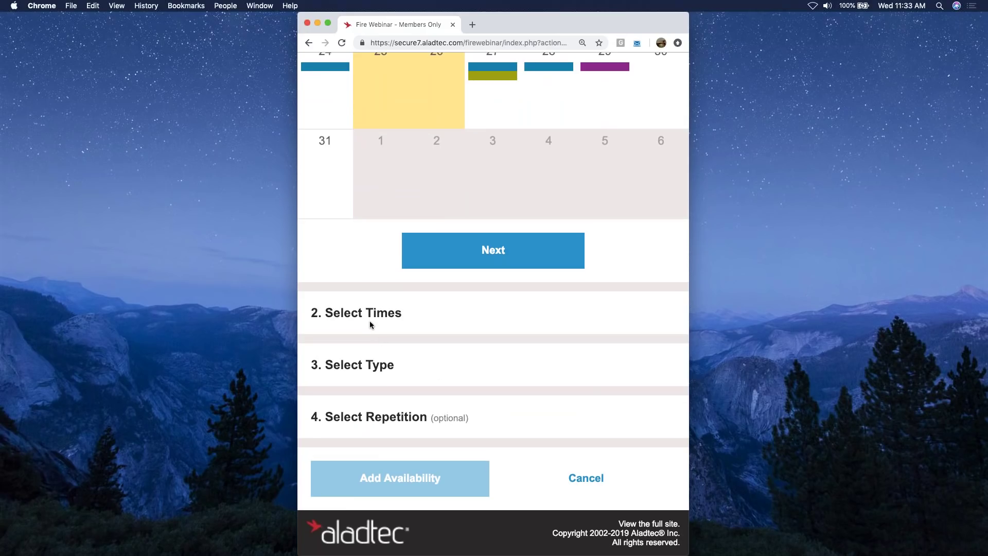
scroll(499, 283, up, 10)
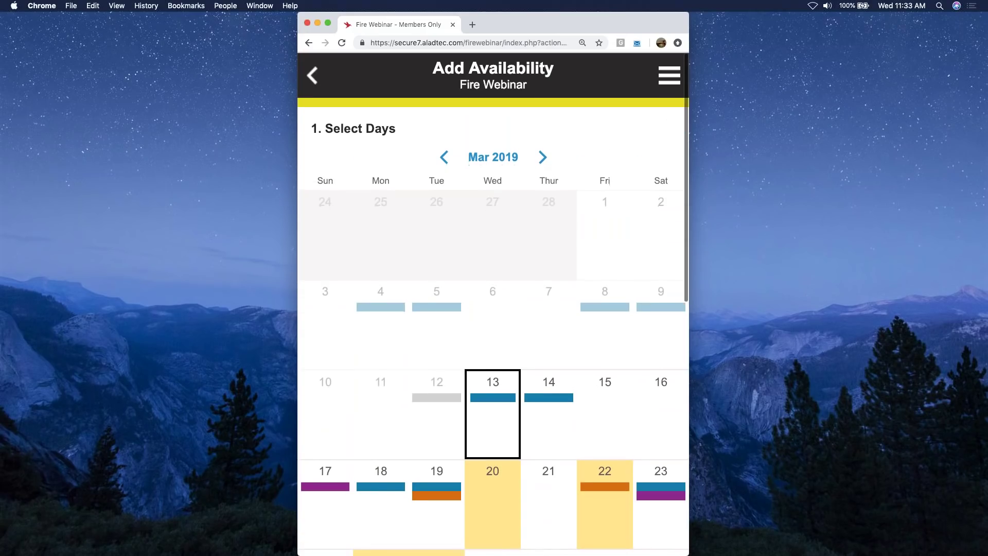
click(329, 86)
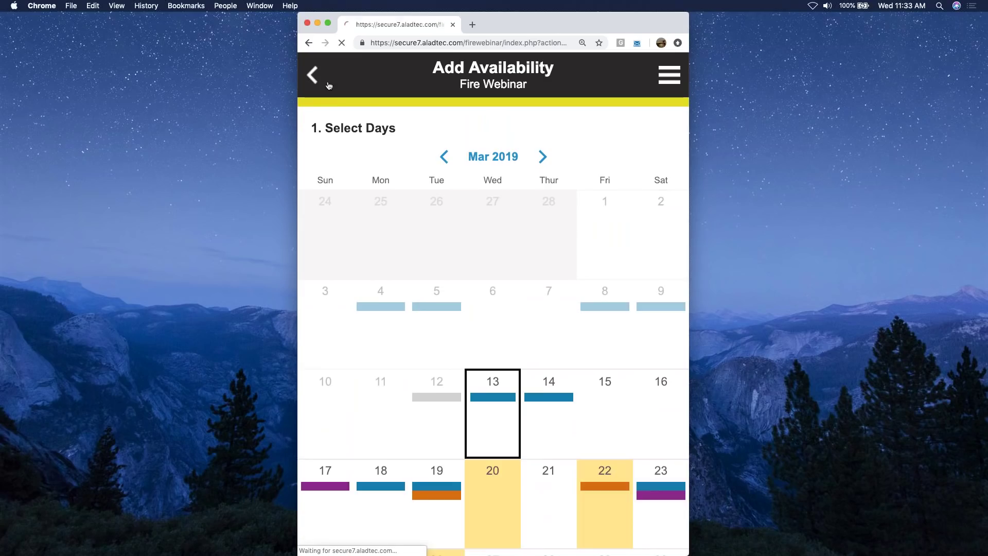
Open the Weekly Vehicle Checklist from the mobile forms, look through its fields, and leave it without submitting.
click(669, 75)
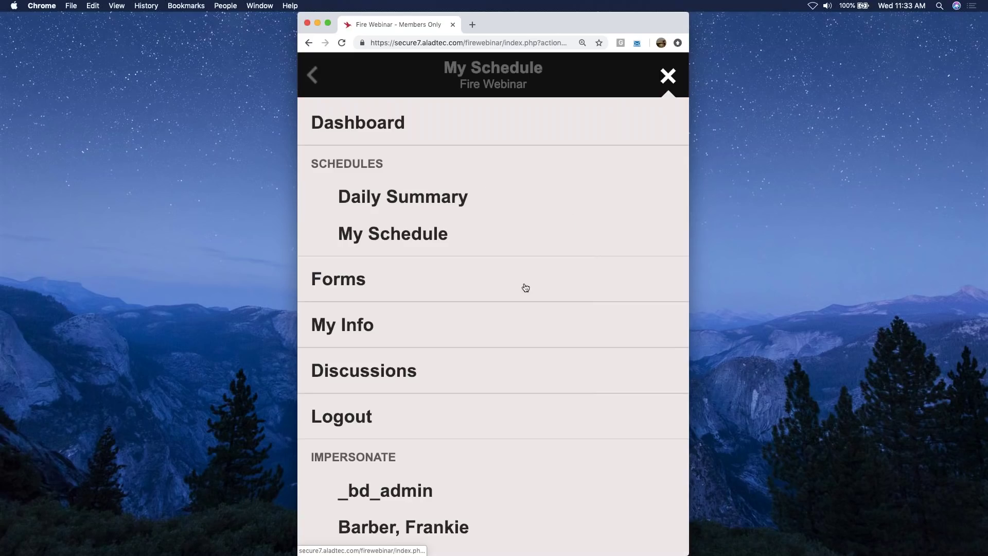
click(365, 282)
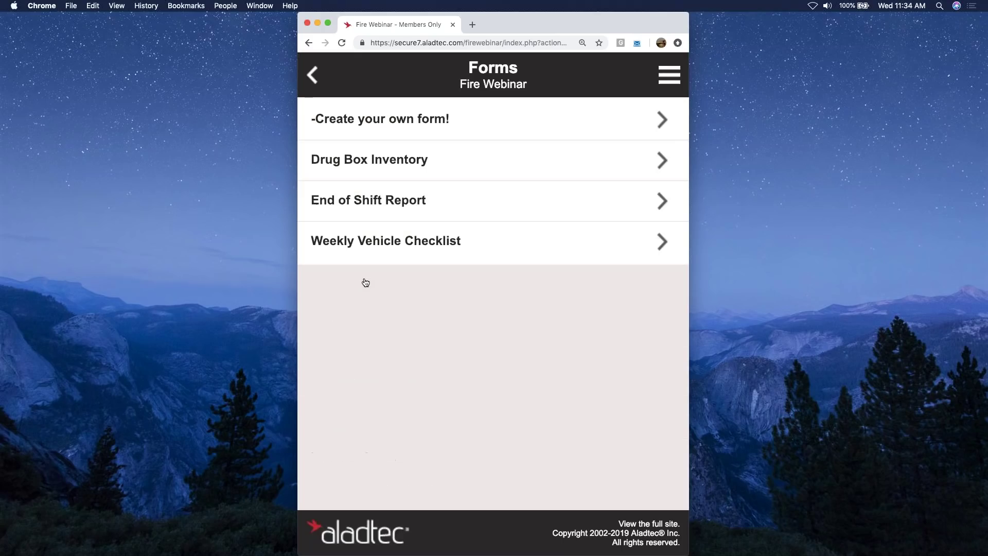
click(374, 249)
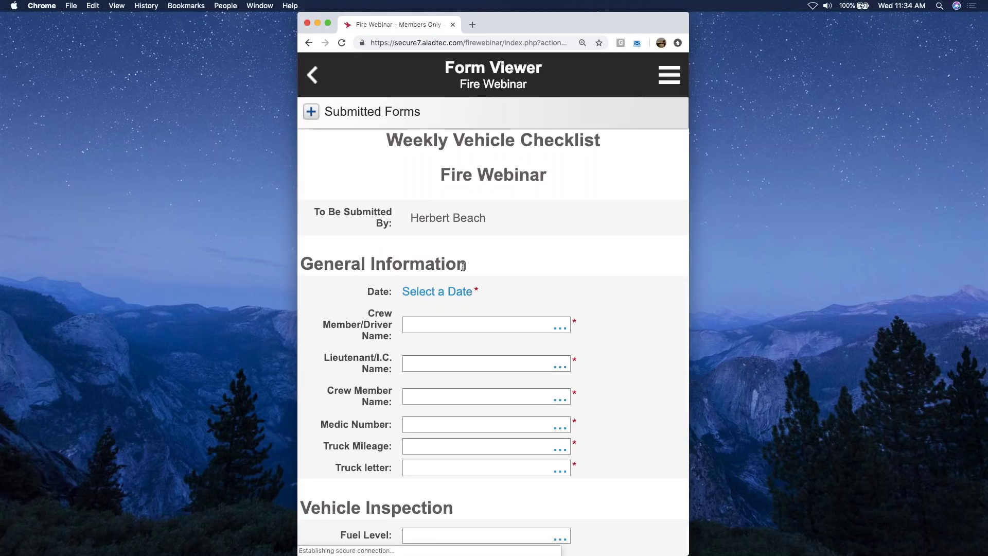
key(super+plus)
scroll(493, 303, down, 5)
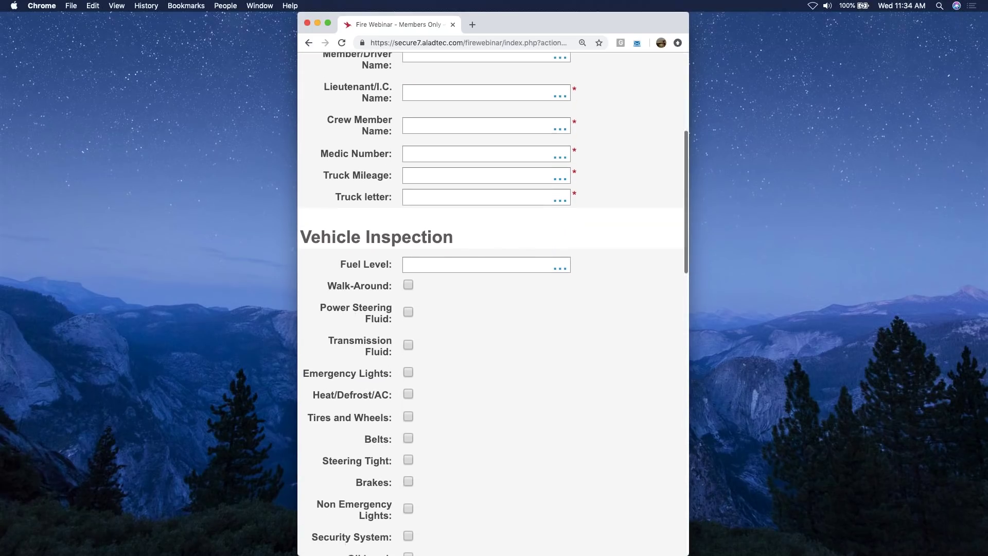
scroll(332, 76, up, 10)
click(331, 77)
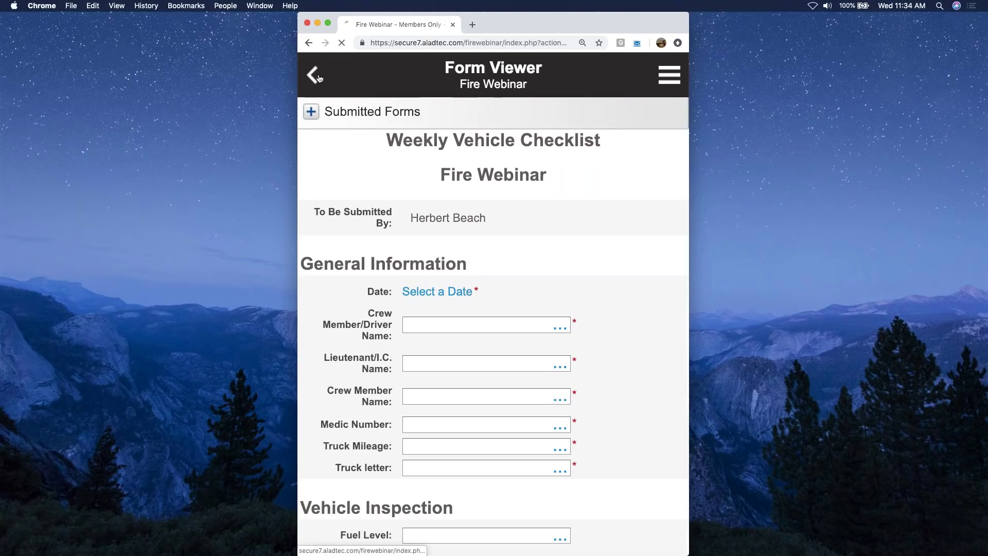
Return to the full site in a full-screen window and open the Videos & Tech Tips help page.
click(669, 524)
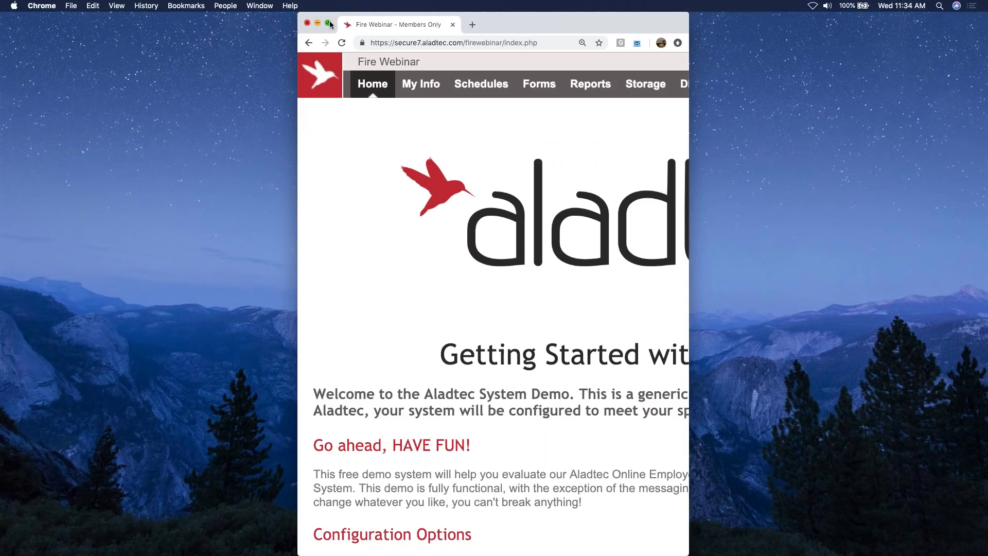
click(330, 24)
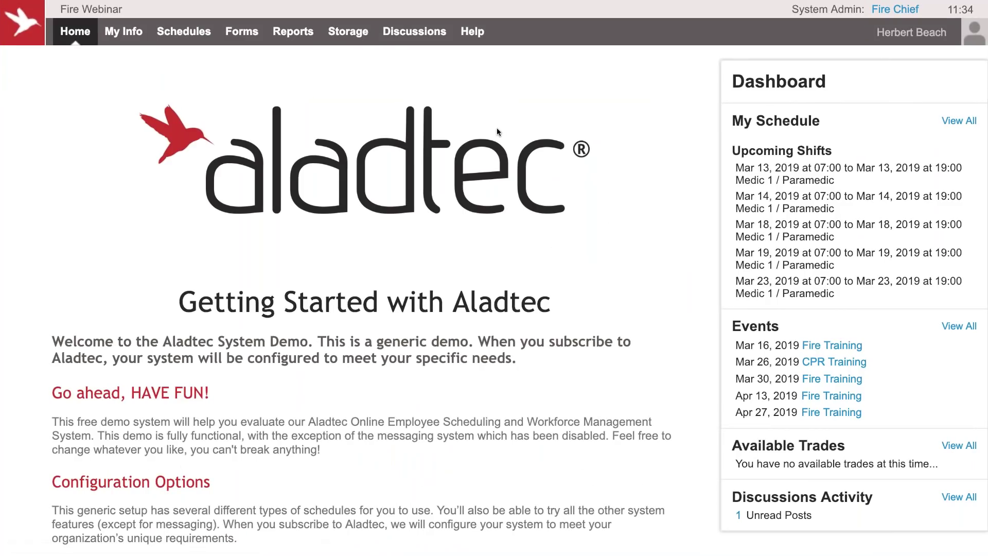
mouse_move(470, 27)
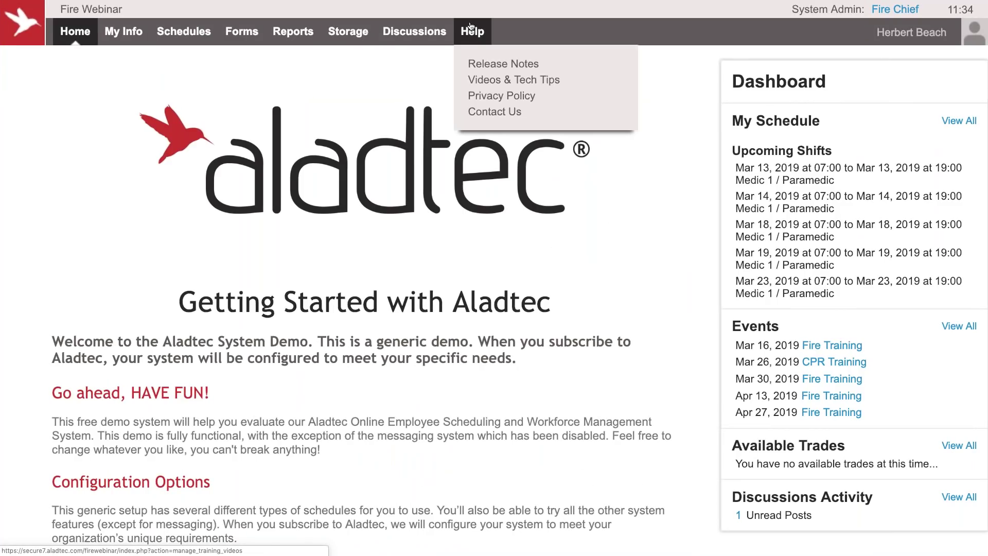
click(470, 27)
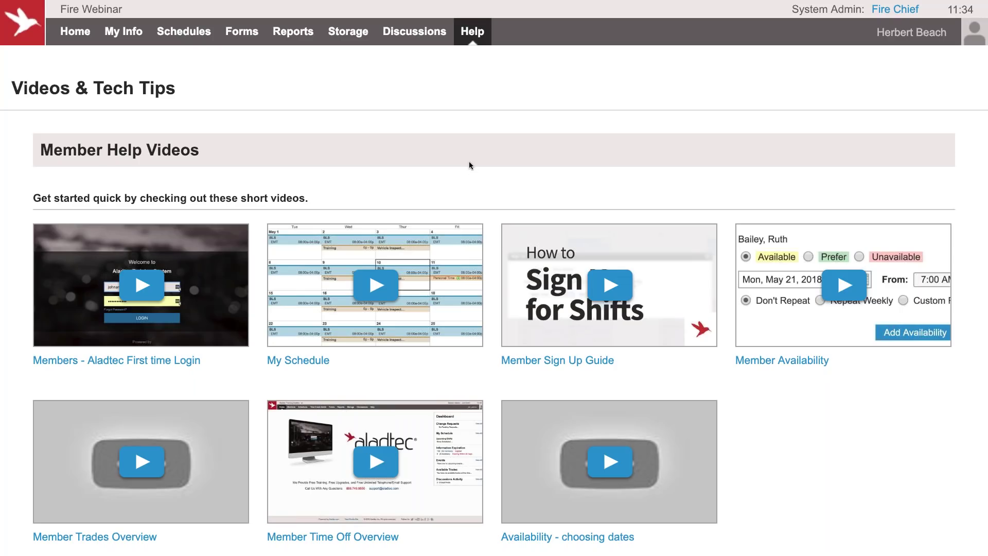
Look through the help videos available to members, including the Mobile and Forms sections.
scroll(607, 288, down, 6)
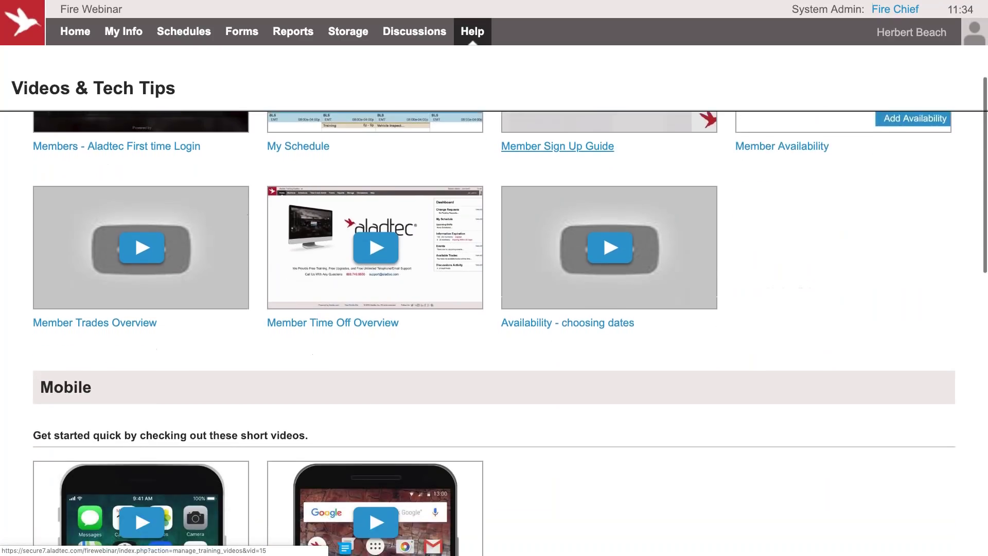
scroll(494, 335, down, 7)
scroll(495, 334, up, 5)
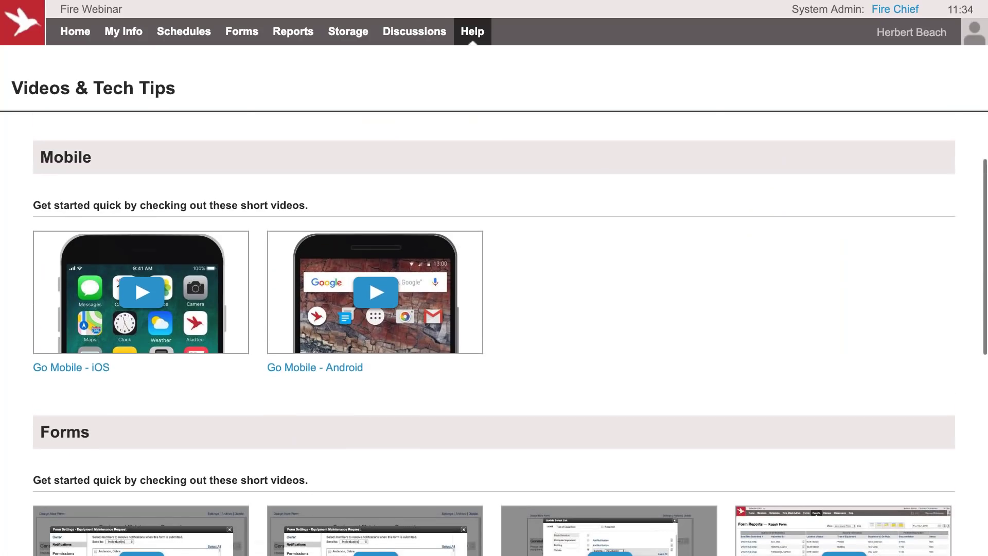
scroll(795, 159, up, 3)
Switch to the _bd_admin account and look through all of its help videos and blog links.
click(911, 33)
click(866, 69)
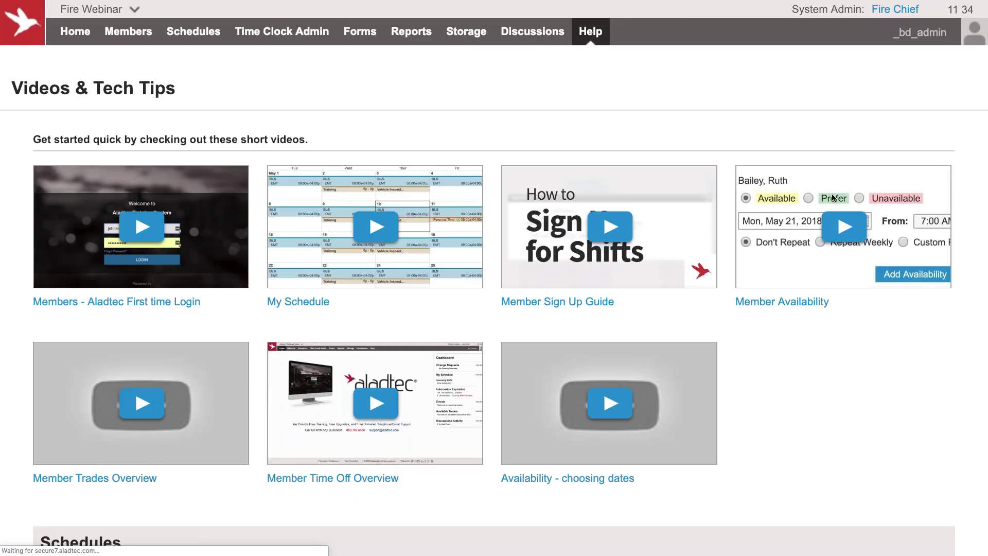
scroll(699, 309, down, 12)
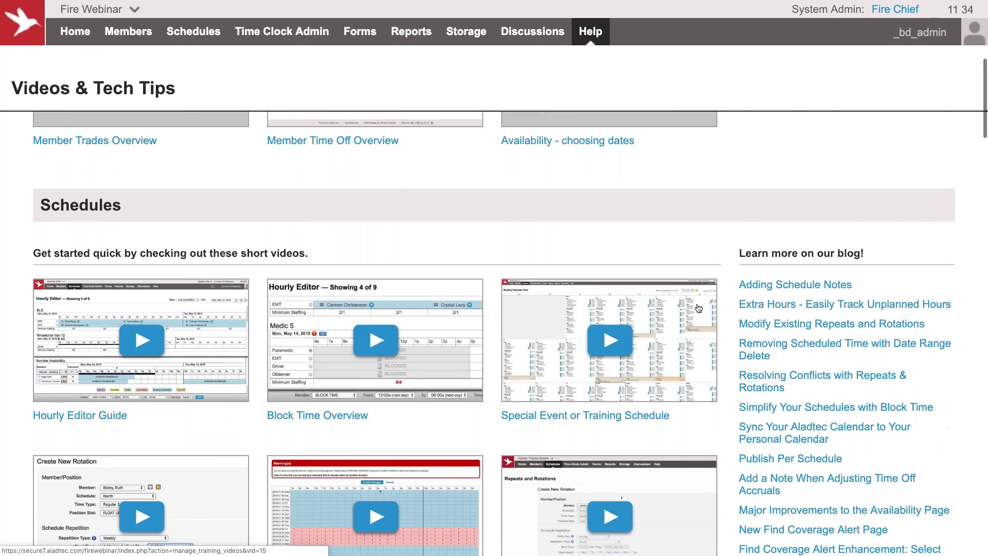
scroll(698, 308, down, 6)
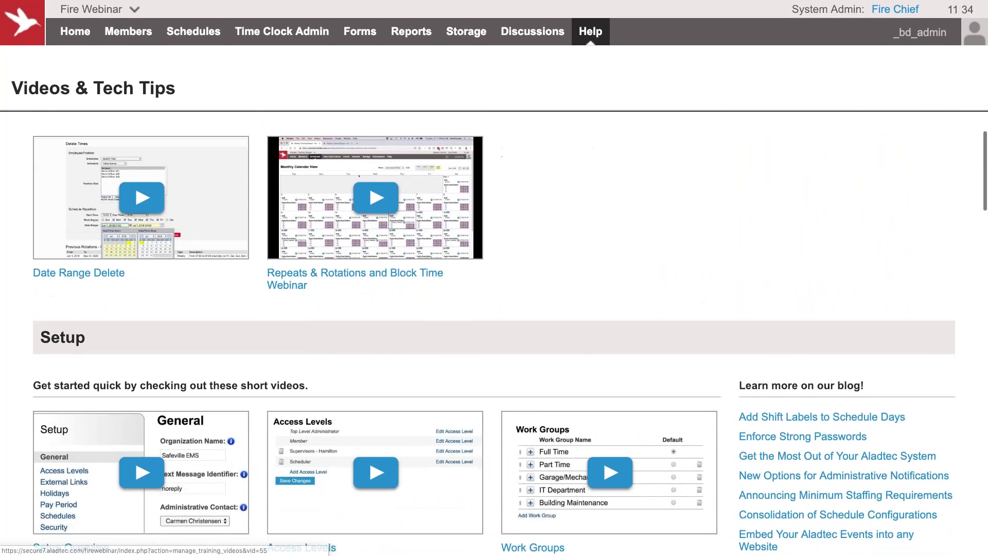
scroll(494, 334, down, 12)
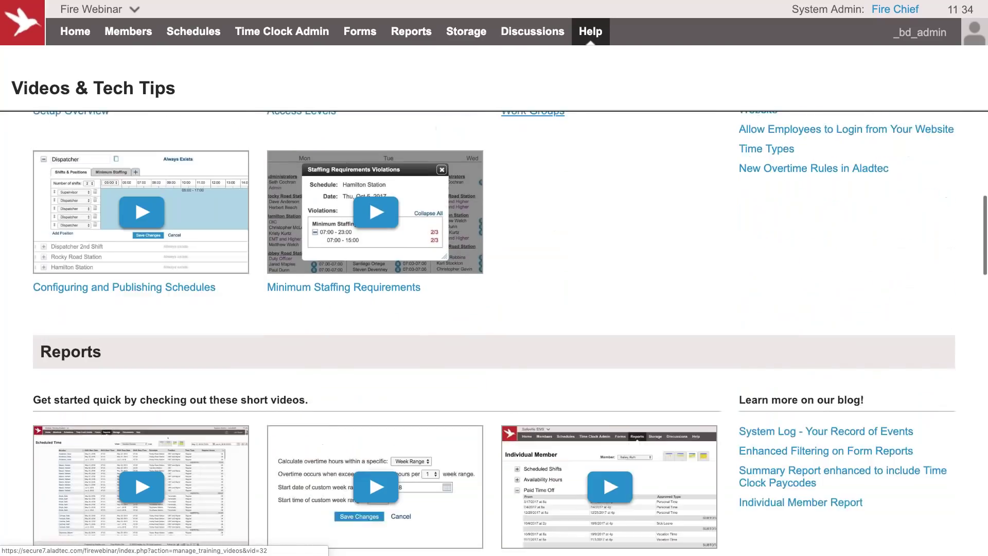
scroll(587, 354, down, 6)
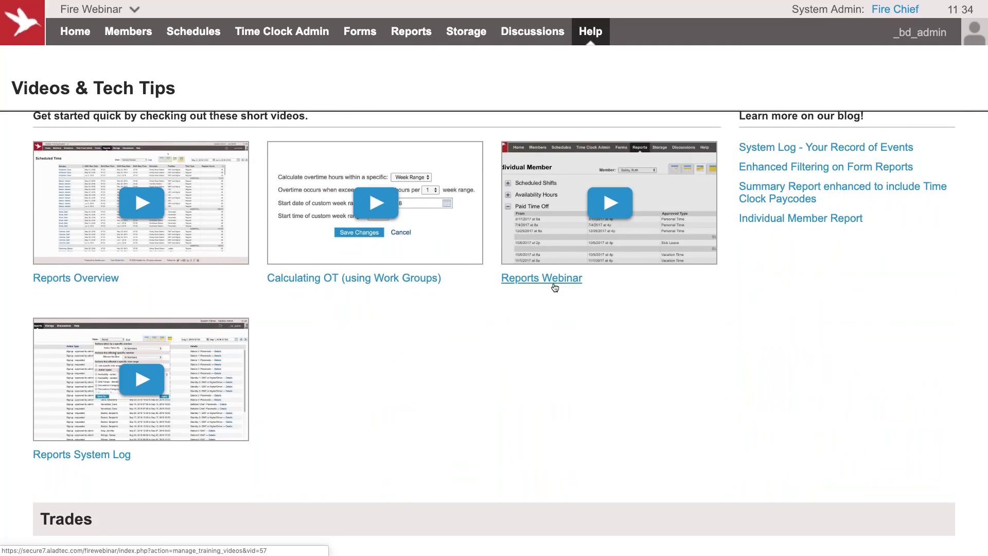
scroll(480, 441, down, 5)
scroll(481, 440, down, 8)
scroll(494, 334, down, 8)
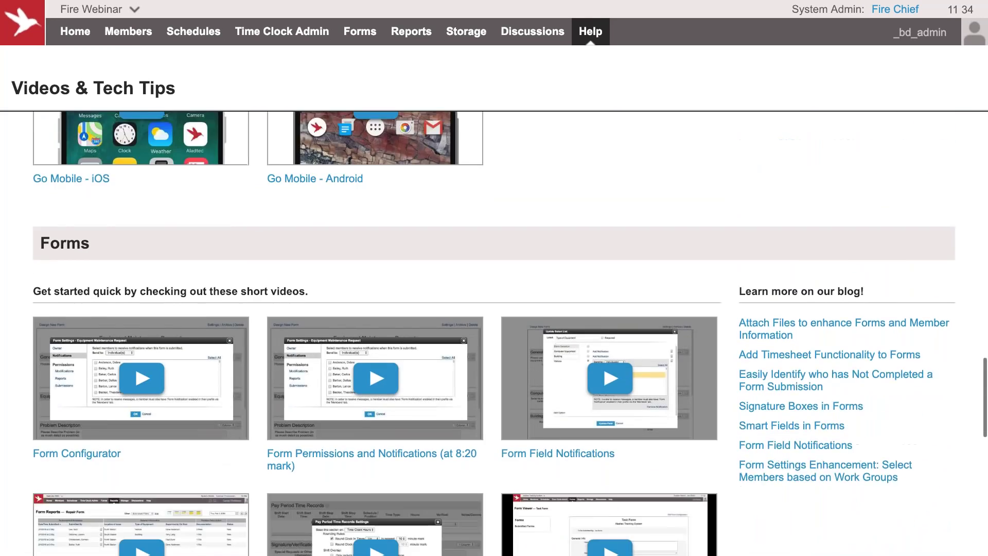
scroll(494, 334, down, 19)
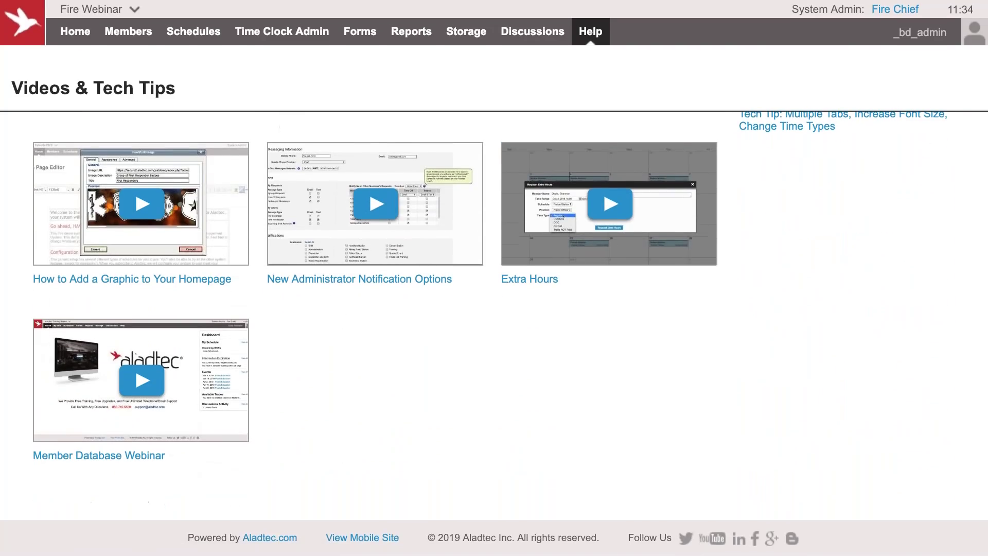
Open the Contact Us help page showing the support contact options.
mouse_move(591, 31)
click(606, 117)
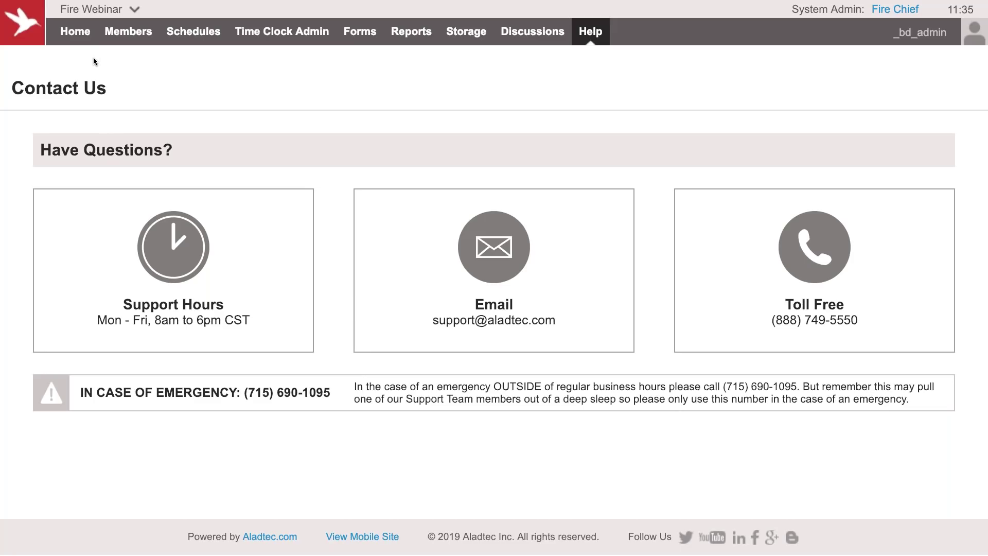
Return to the home page and open the Work Groups page in the system setup.
mouse_move(77, 33)
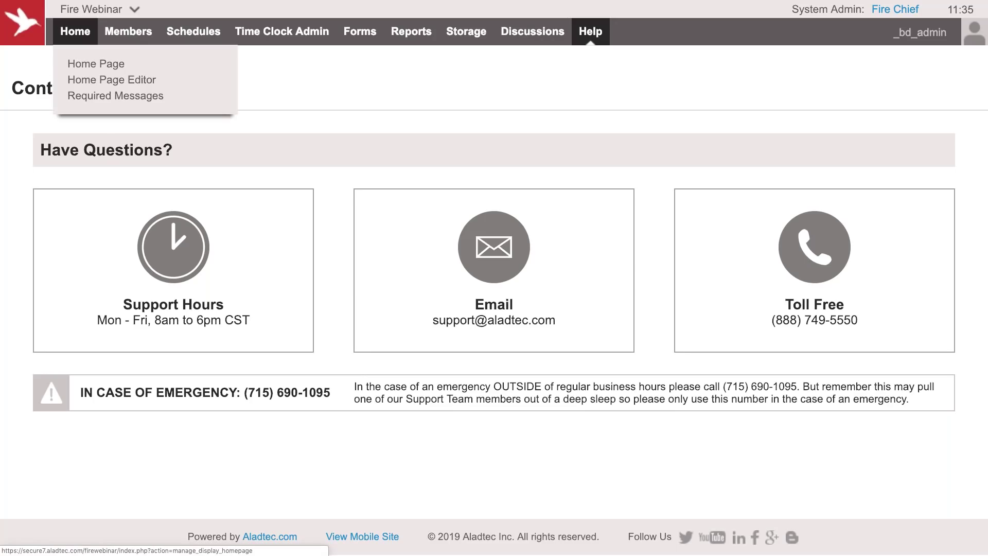
click(96, 63)
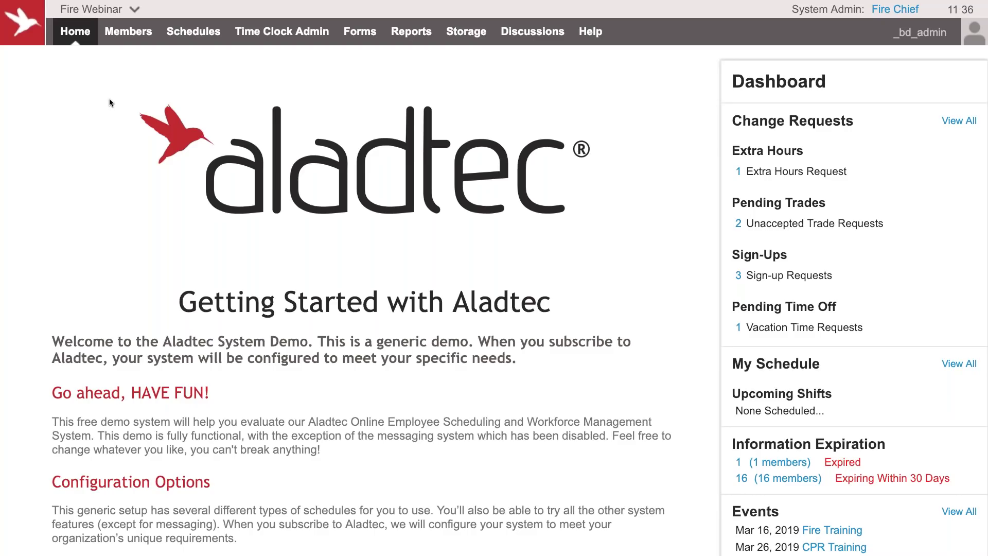
mouse_move(87, 11)
click(89, 40)
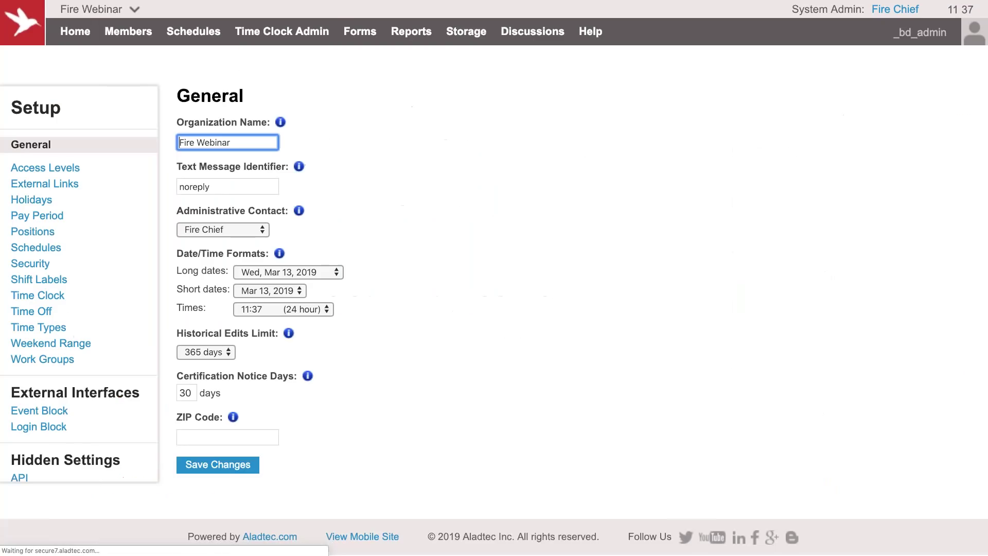
click(33, 359)
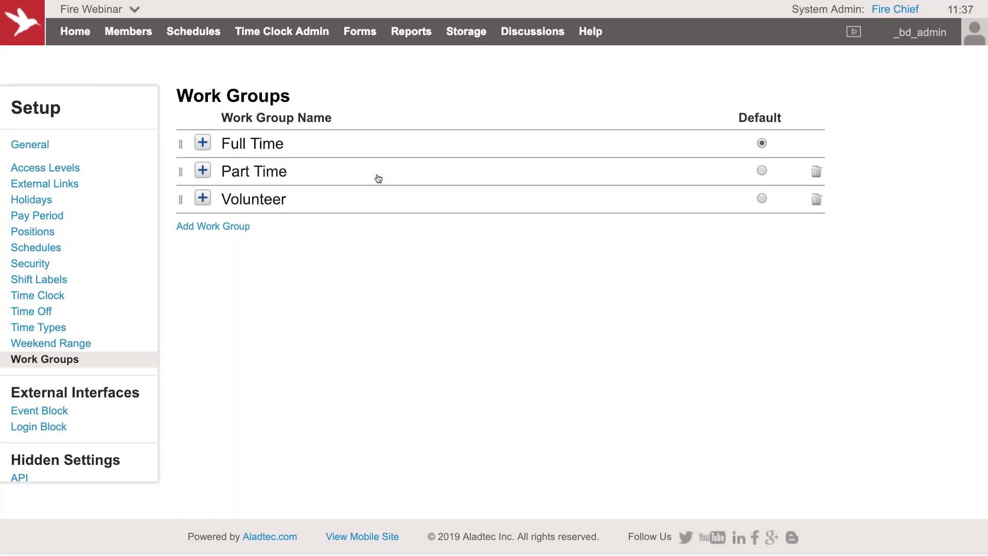
Expand the Full Time work group and look through its request, trade, work limit and overtime settings.
click(341, 154)
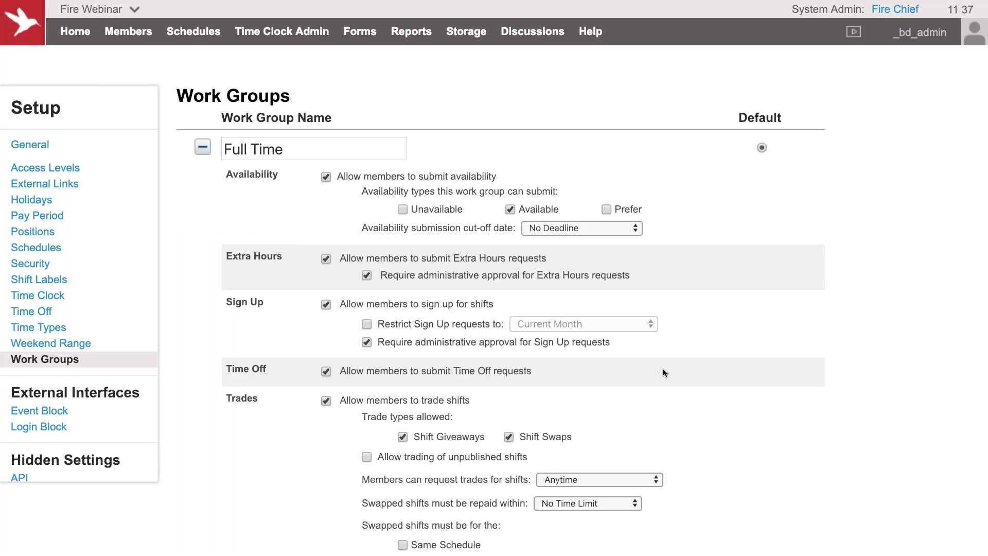
scroll(664, 370, down, 3)
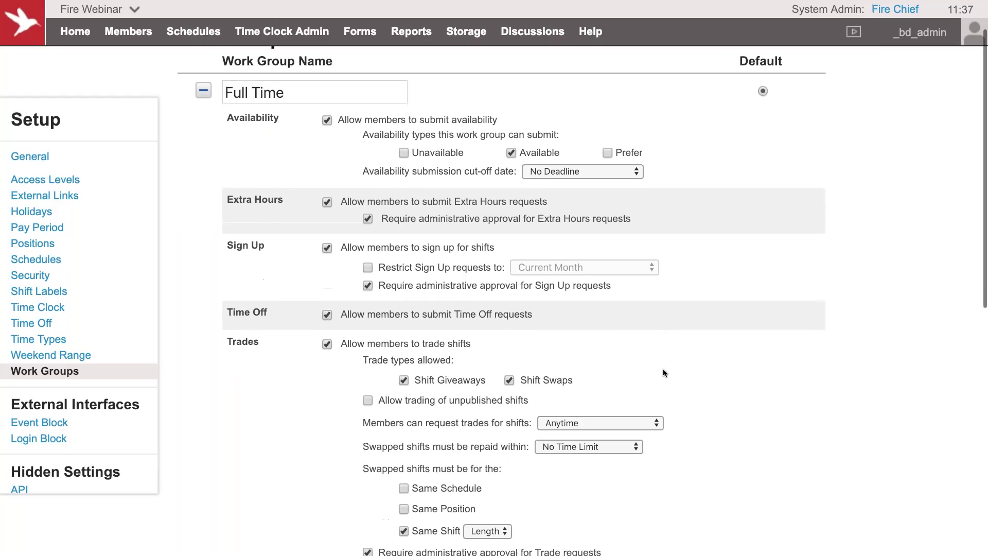
scroll(663, 370, down, 3)
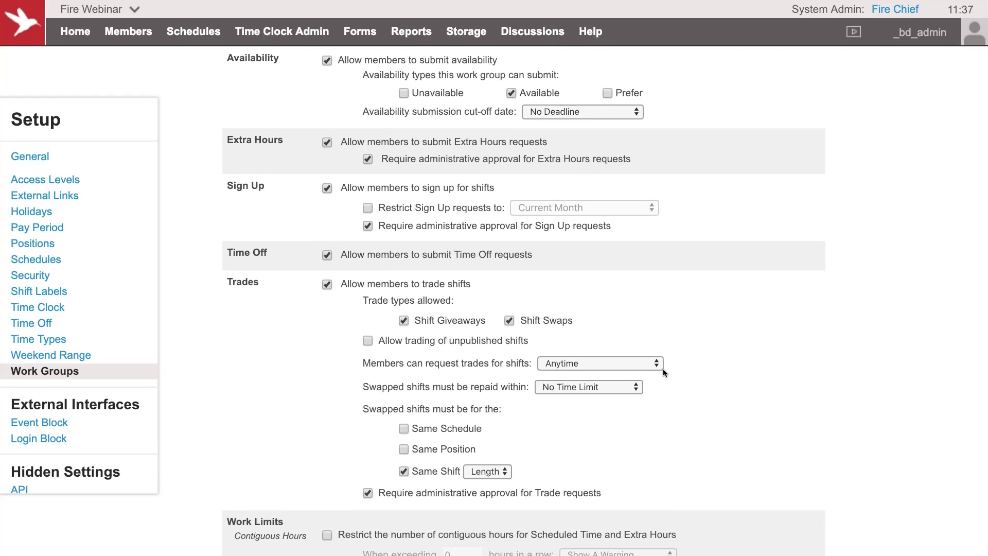
scroll(663, 371, down, 5)
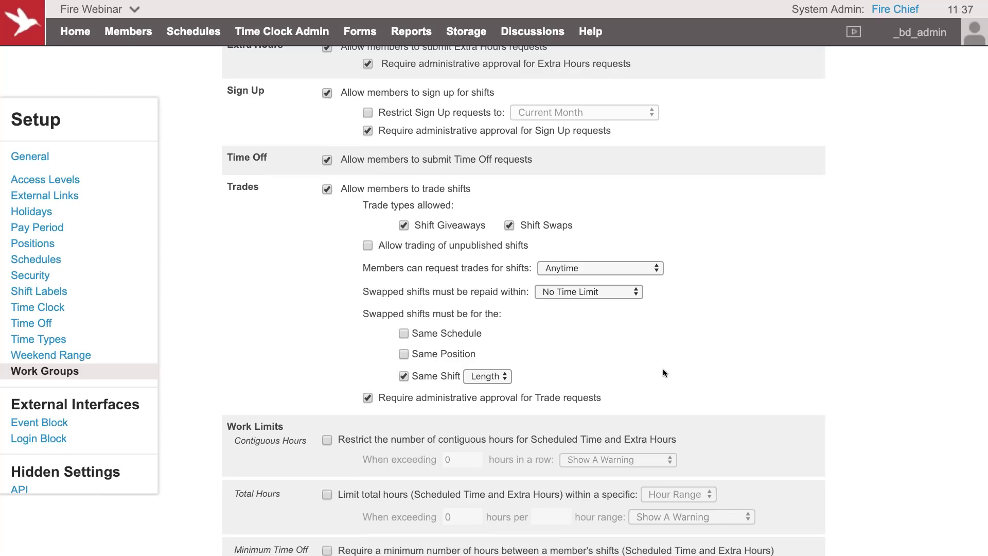
scroll(663, 373, down, 8)
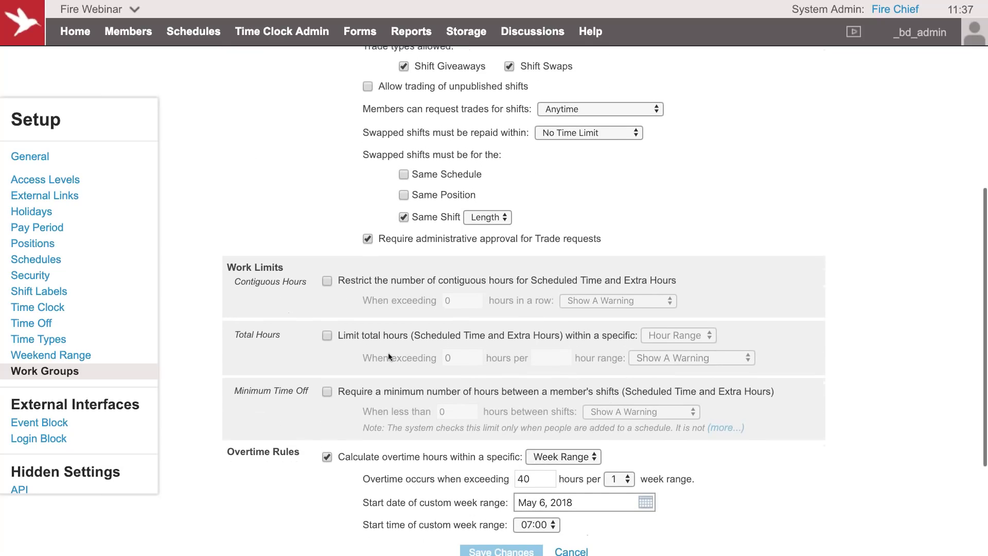
Enable the Contiguous Hours, Total Hours and Minimum Time Off limits for Full Time, setting contiguous hours to 36.
click(327, 282)
click(326, 335)
click(328, 391)
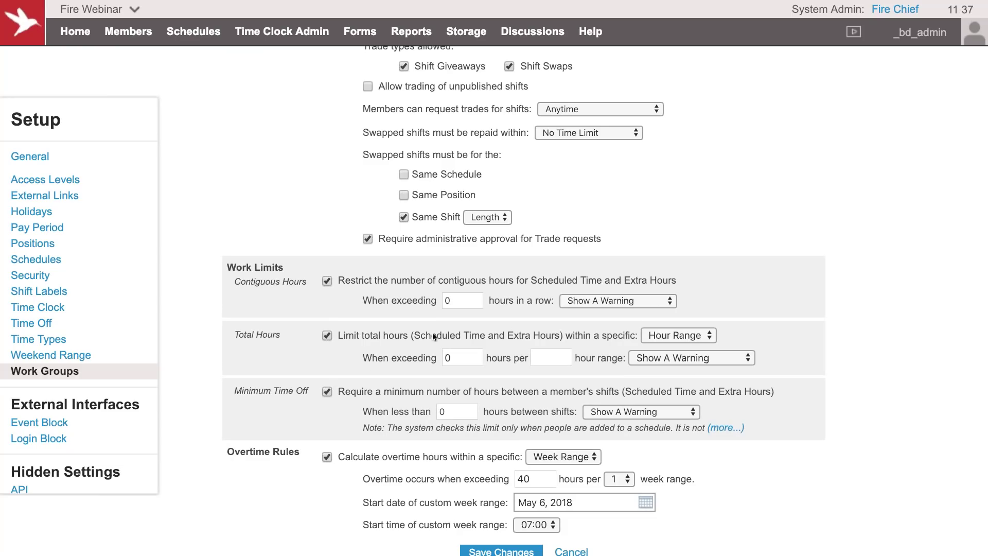
click(463, 303)
key(BackSpace)
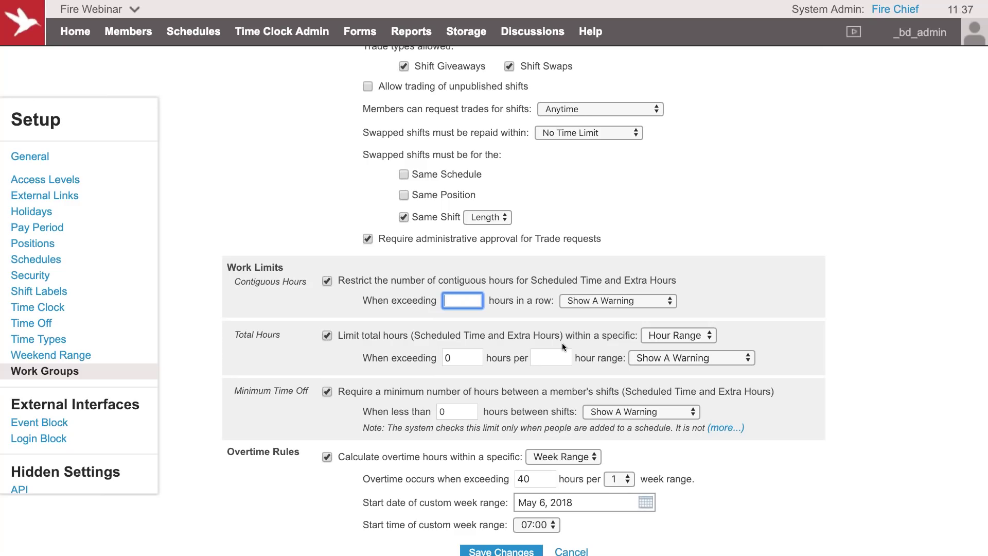
text(36)
Check the range options for the Total Hours limit and set the minimum time off between shifts to 12 hours.
click(695, 335)
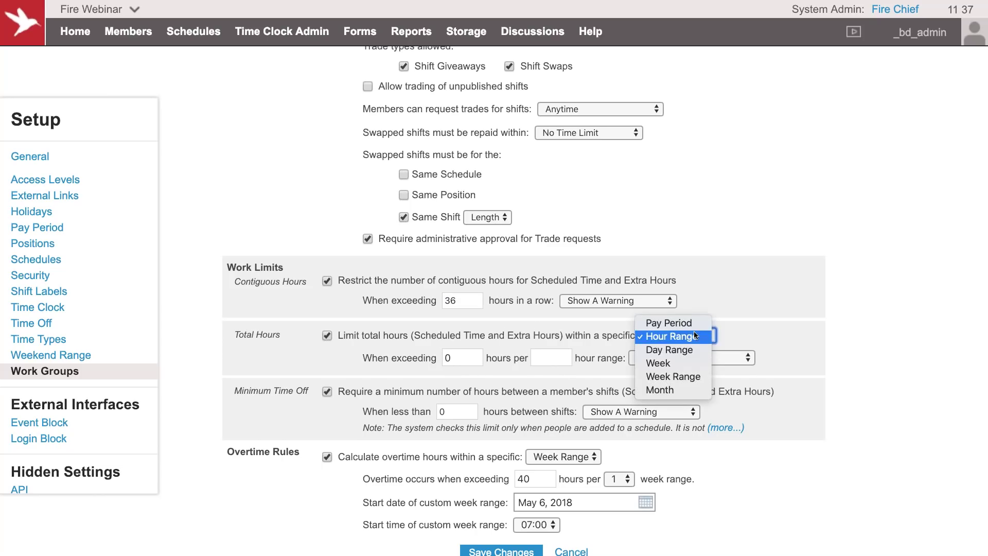
click(742, 326)
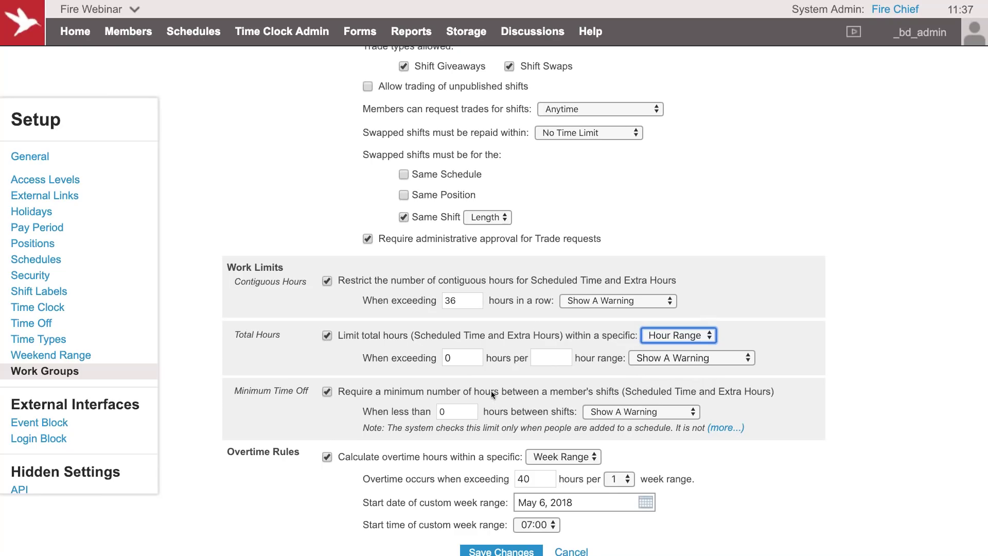
click(460, 410)
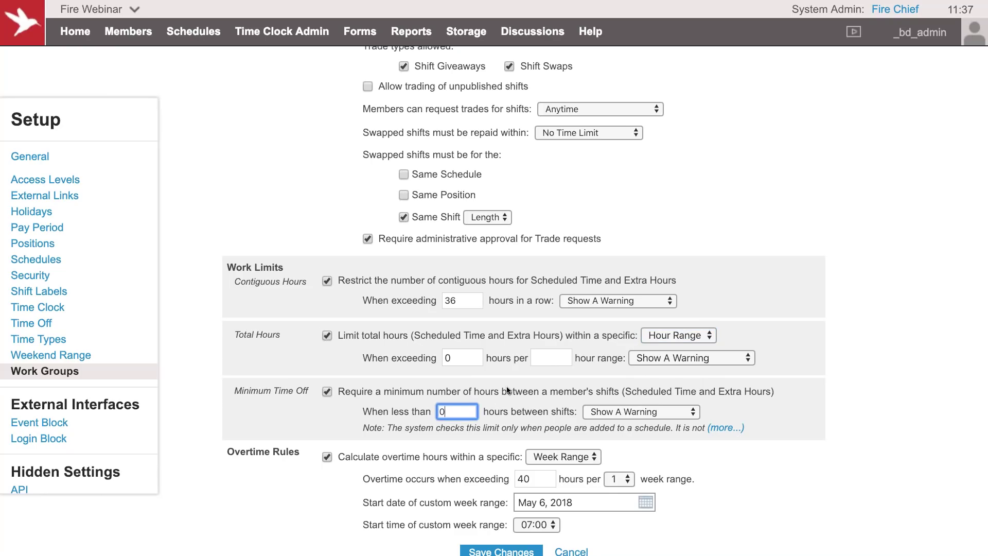
key(BackSpace)
text(8)
key(BackSpace)
text(12)
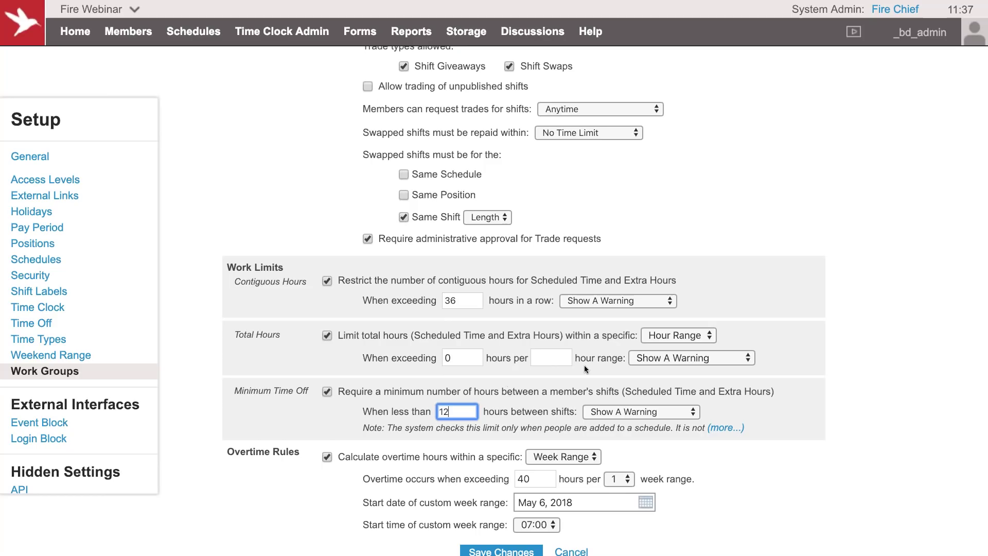
Look at the actions available when a member exceeds the contiguous hours limit.
click(620, 309)
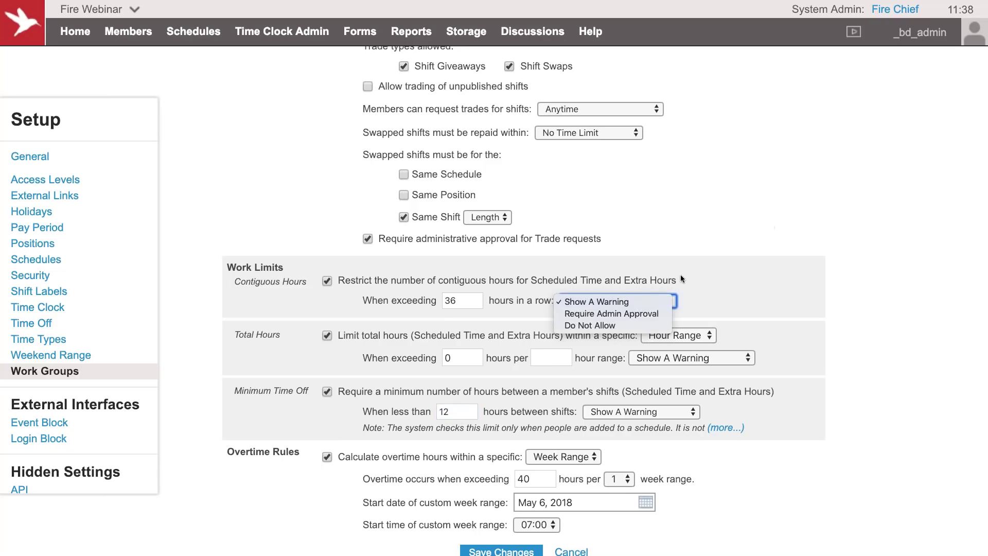
click(738, 264)
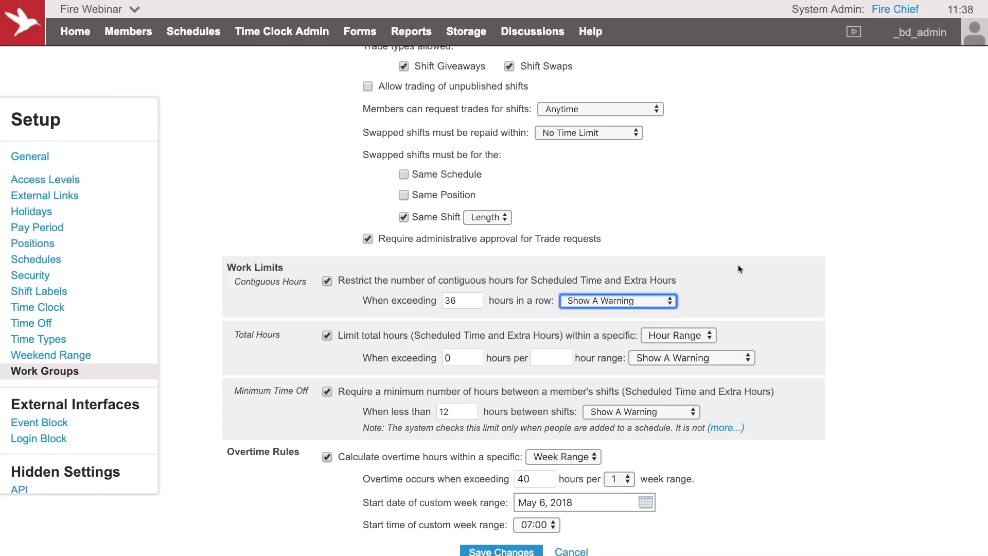
click(643, 305)
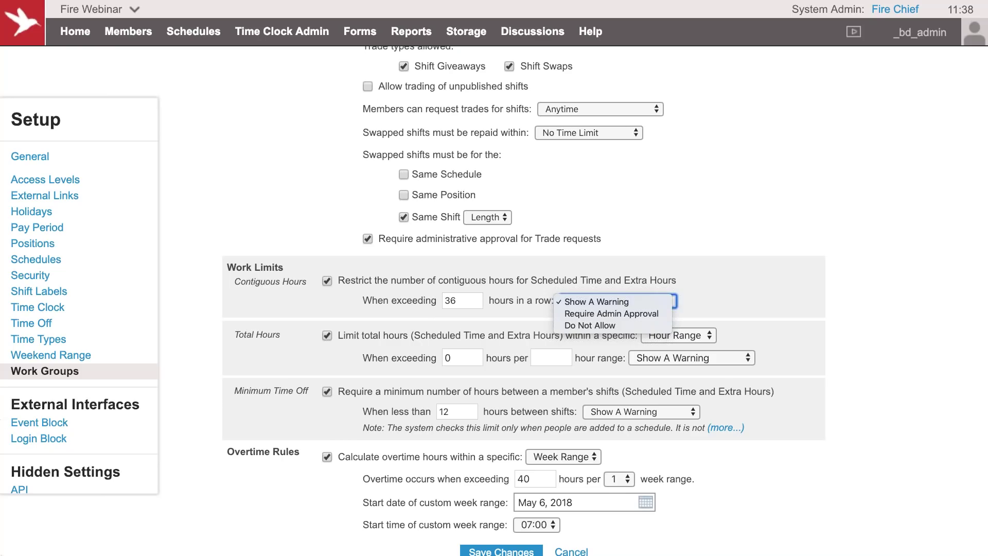
click(284, 161)
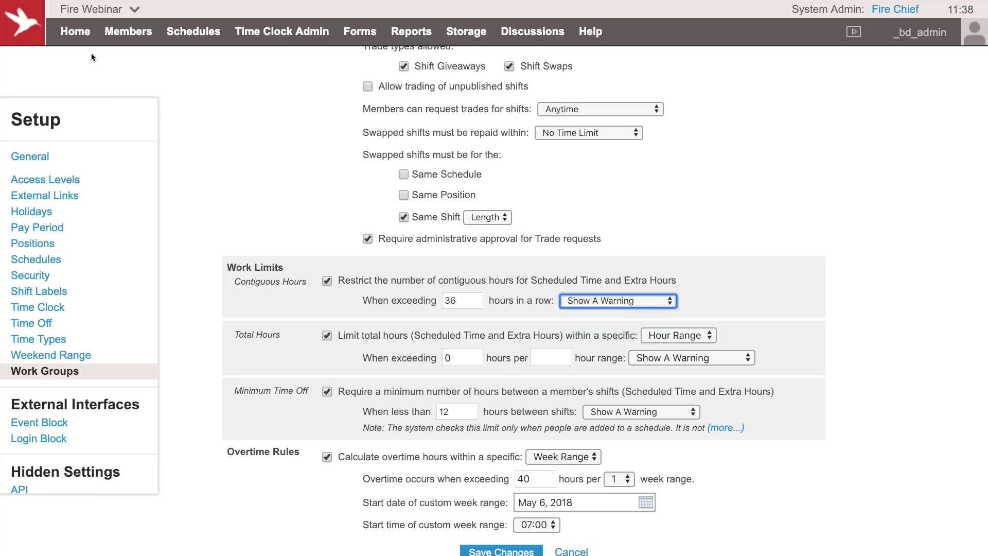
Leave the Full Time work group settings without saving and return to the home page.
click(75, 32)
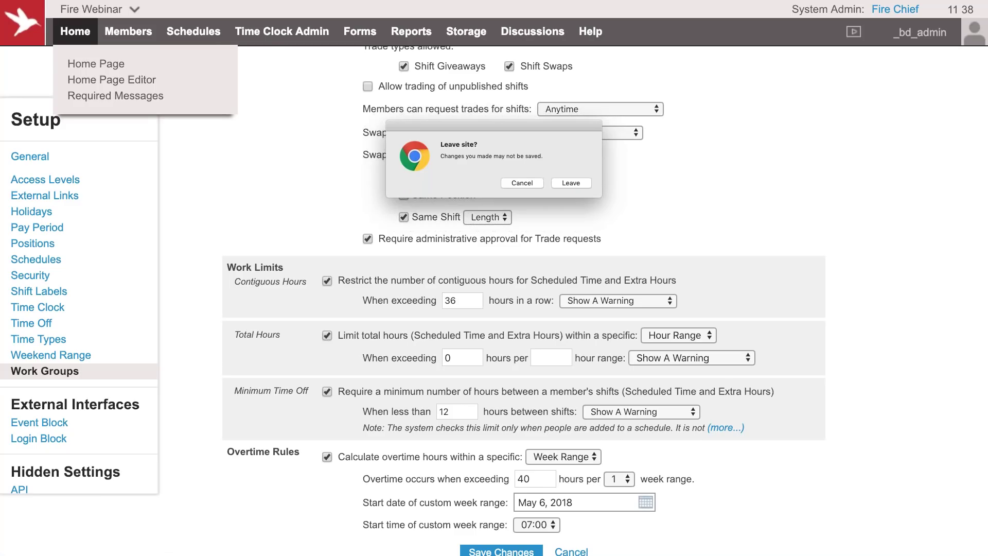
click(535, 182)
click(68, 35)
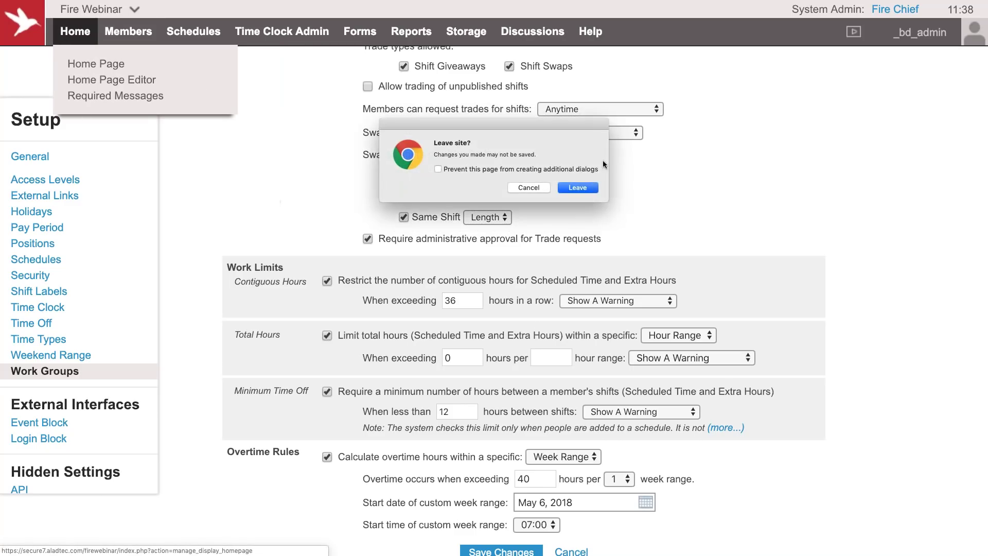
click(574, 186)
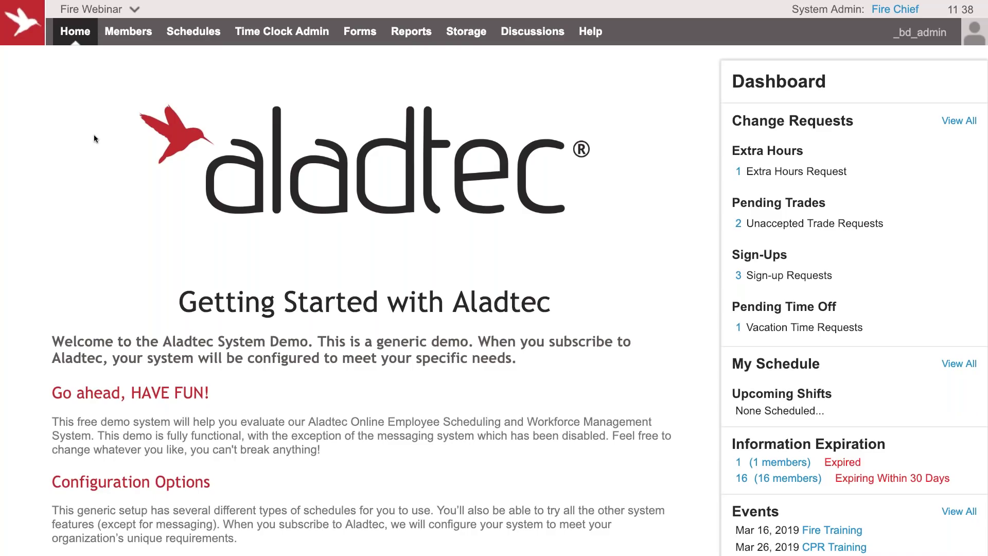
Reopen Work Groups in the system setup and show the overtime rules of the Part Time group.
mouse_move(97, 18)
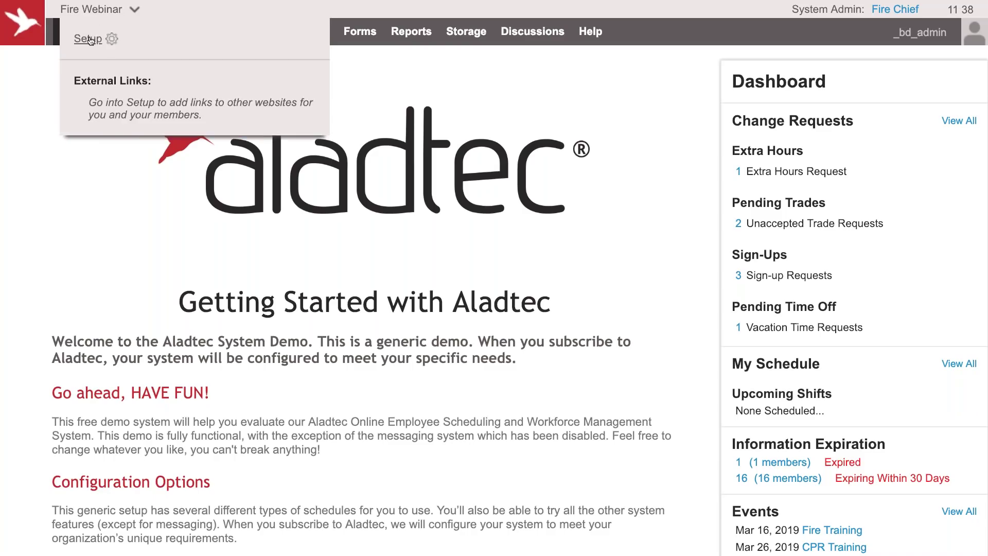
click(88, 39)
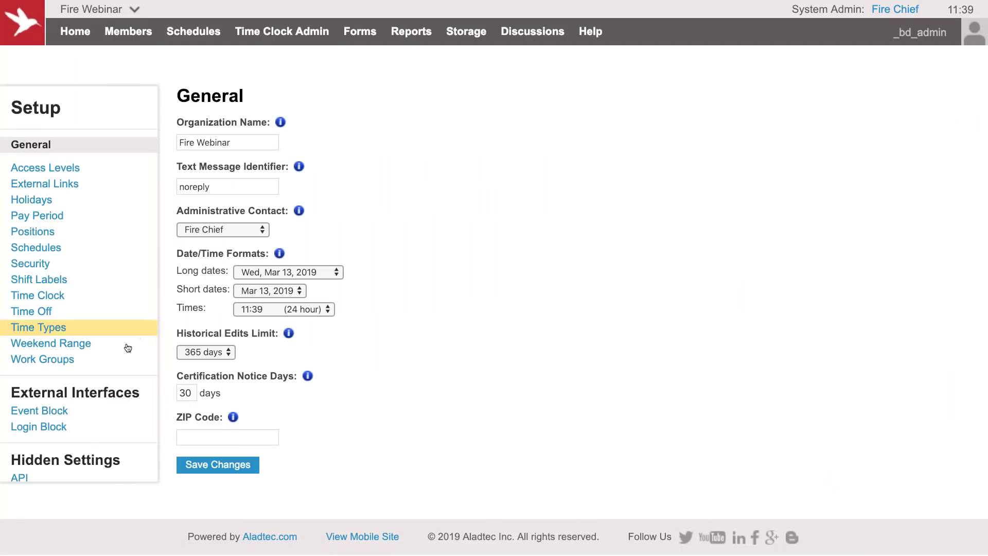
click(51, 361)
click(307, 180)
scroll(577, 395, down, 10)
scroll(515, 413, up, 2)
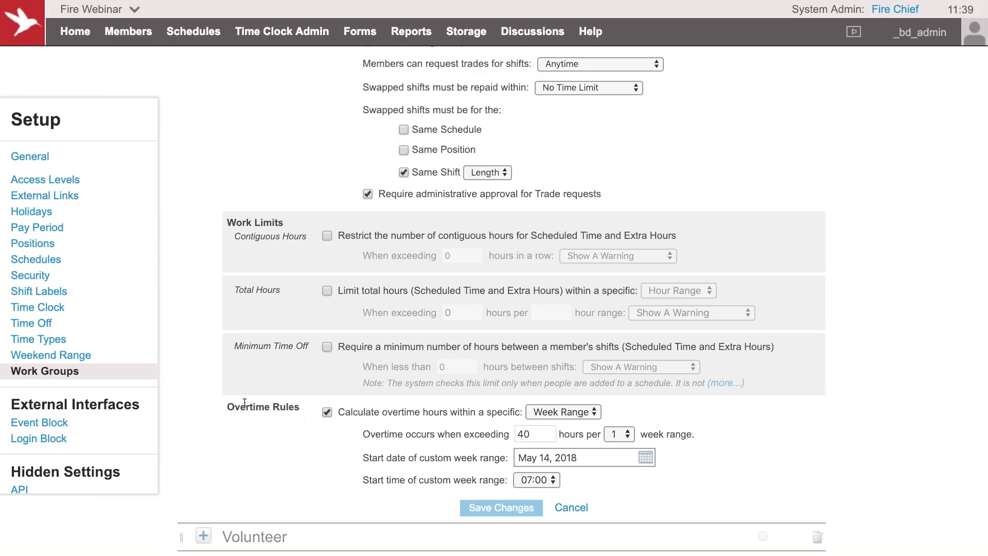
Switch the Part Time overtime calculation to Day Range and set the range to 28 days.
click(548, 412)
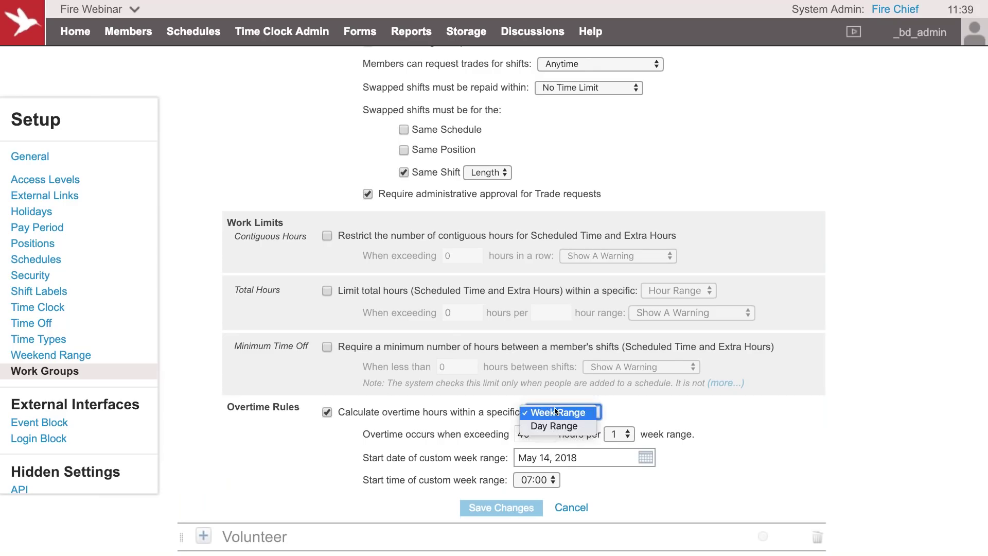
click(568, 423)
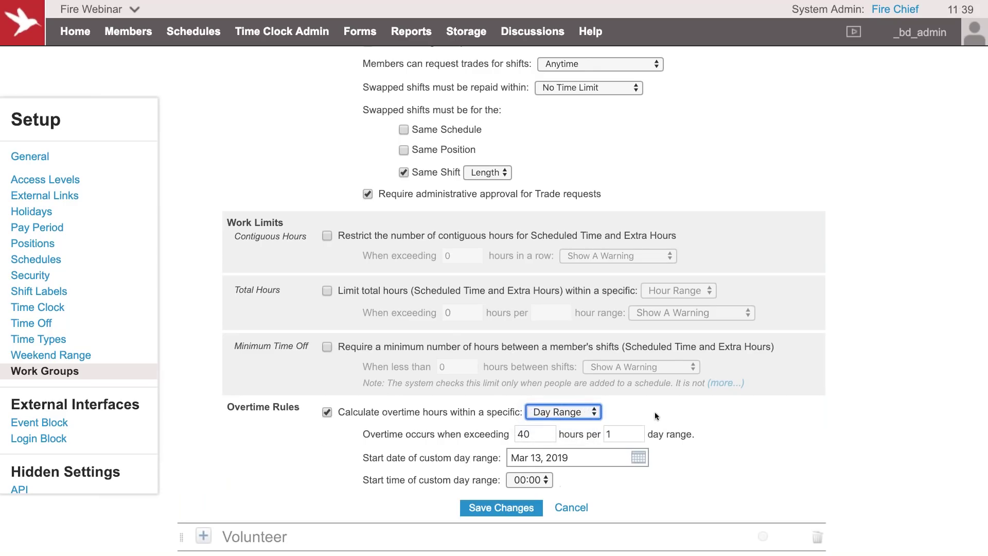
click(578, 413)
click(586, 412)
double_click(622, 434)
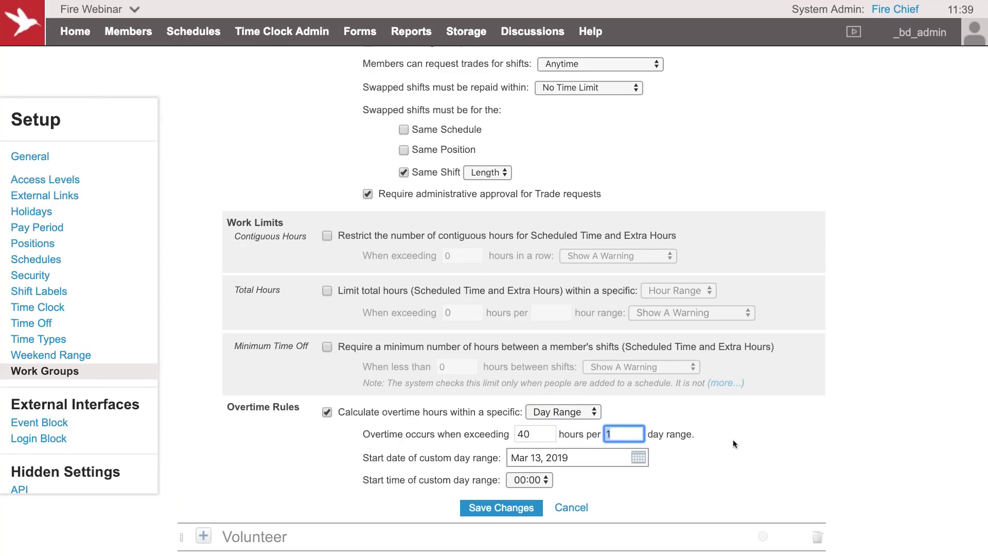
text(28)
Set the Part Time overtime threshold to 212 hours and view the calendar for the custom range's start date.
double_click(540, 435)
key(BackSpace)
text(213)
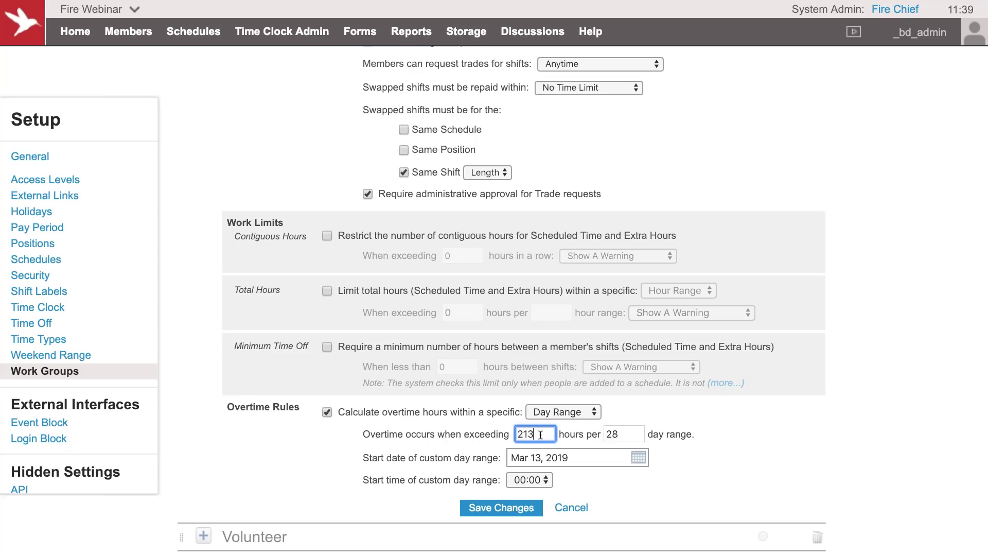
key(BackSpace)
text(2)
click(569, 464)
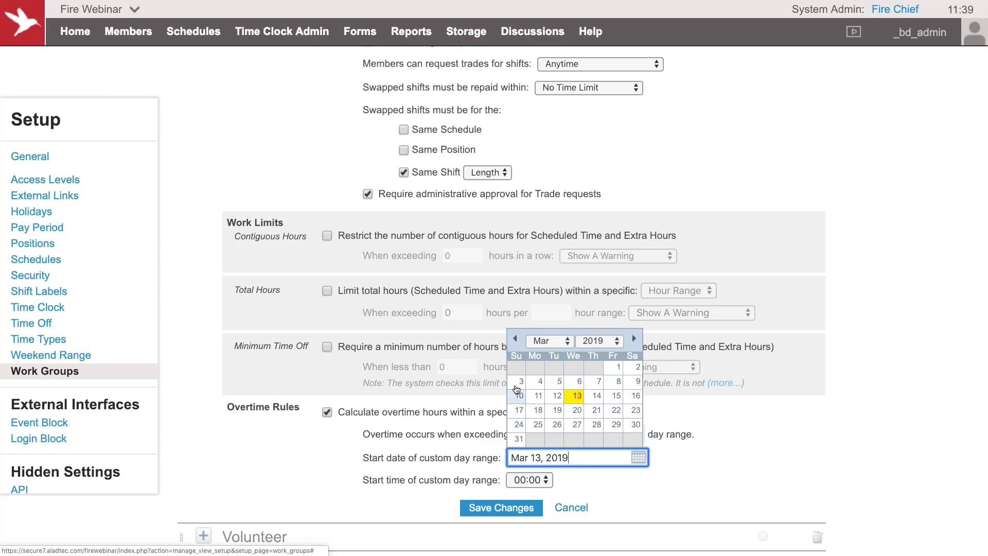
click(701, 465)
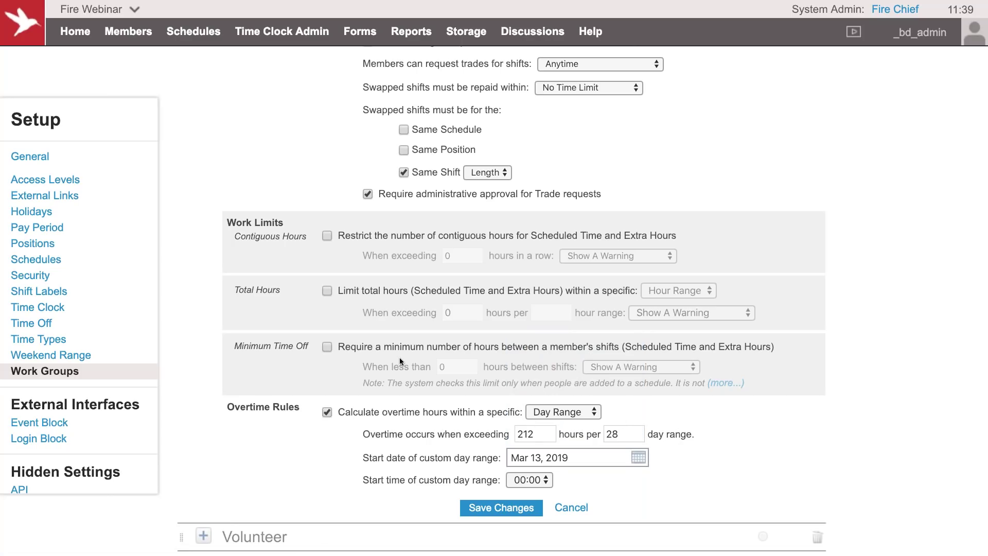
Toggle the Part Time overtime calculation option and collapse the work group without saving.
click(328, 412)
scroll(306, 286, up, 3)
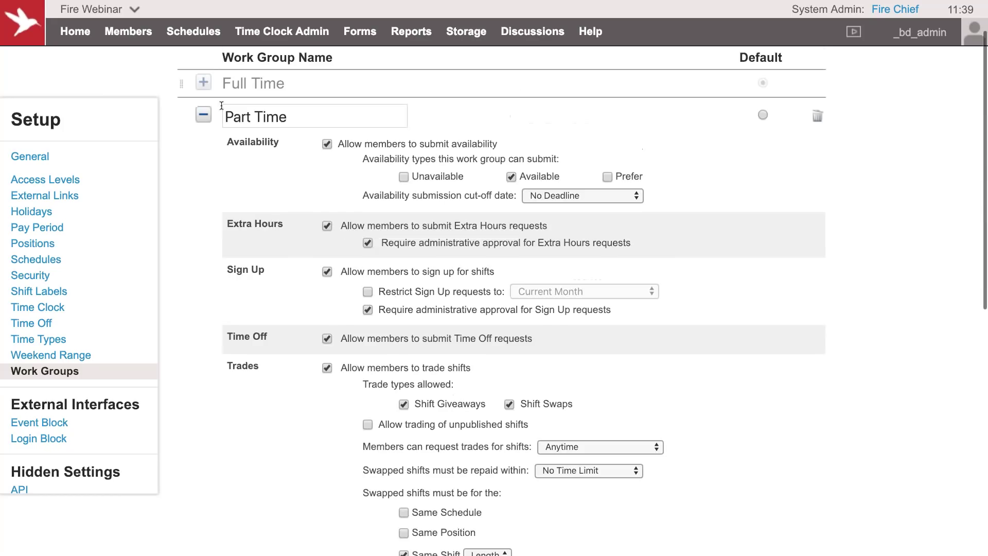
click(205, 115)
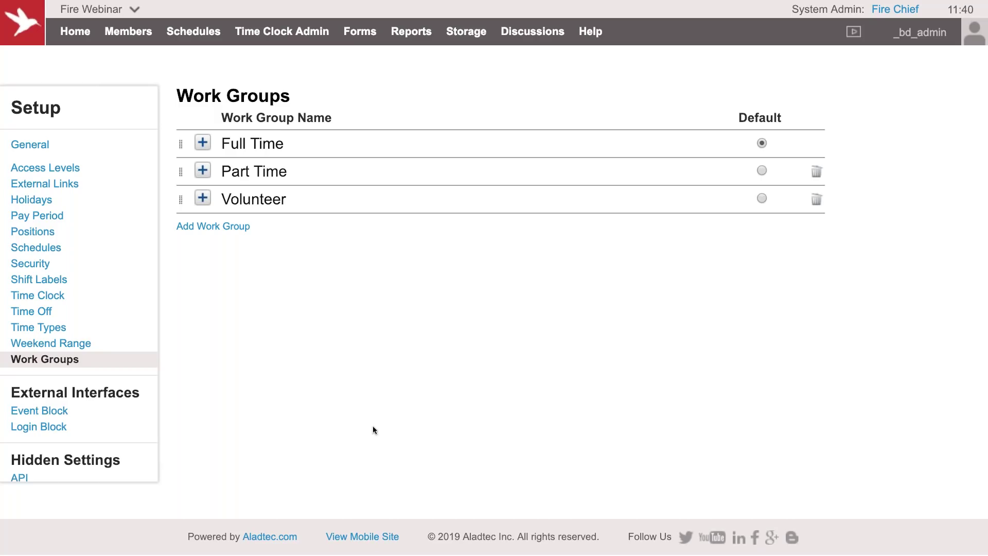
Open the March 2019 monthly schedule calendar and bring the Friday and Saturday columns fully into view.
click(187, 40)
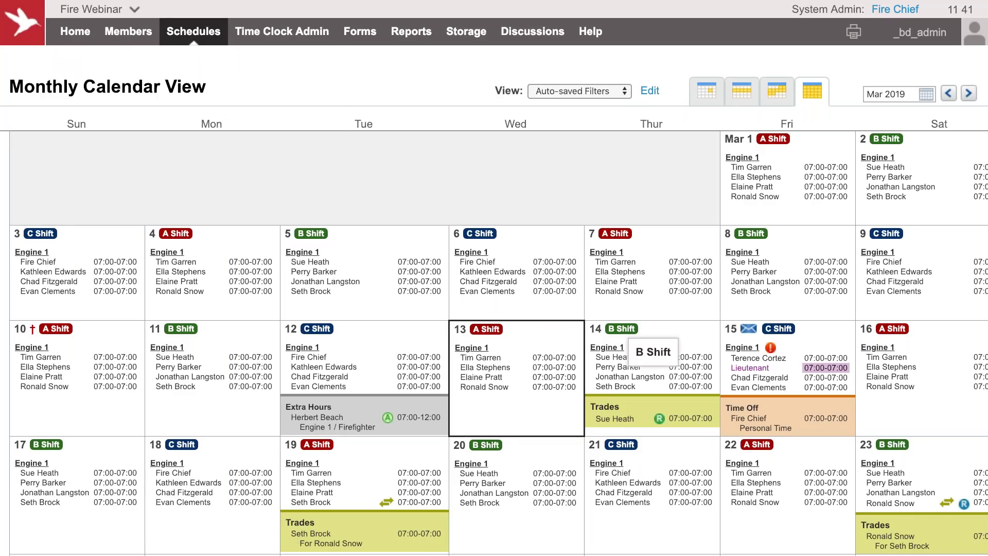
scroll(685, 340, right, 1)
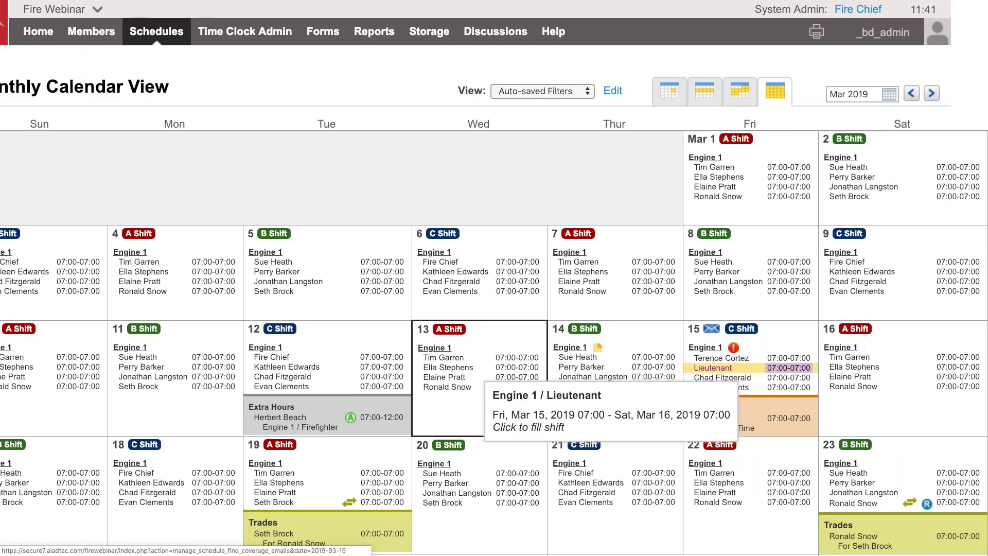
View the schedule options for Engine 1 on March 15, and open the Member Database Configurator.
click(701, 348)
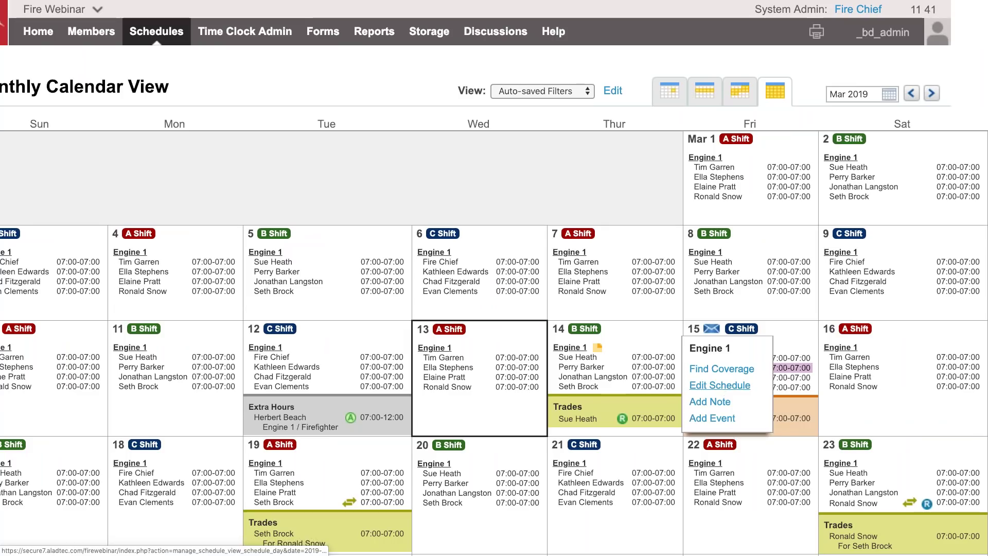
mouse_move(91, 31)
click(123, 95)
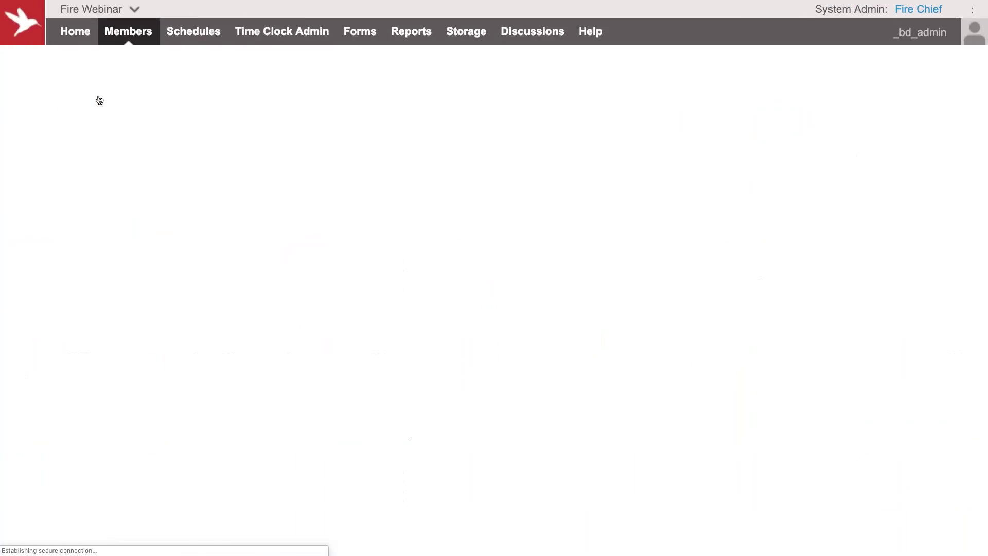
Add a date field named "Last Outside Job OT Accepted" to the Certifications section below ACLS: Expires, and save the configuration.
scroll(465, 400, down, 3)
scroll(465, 400, down, 2)
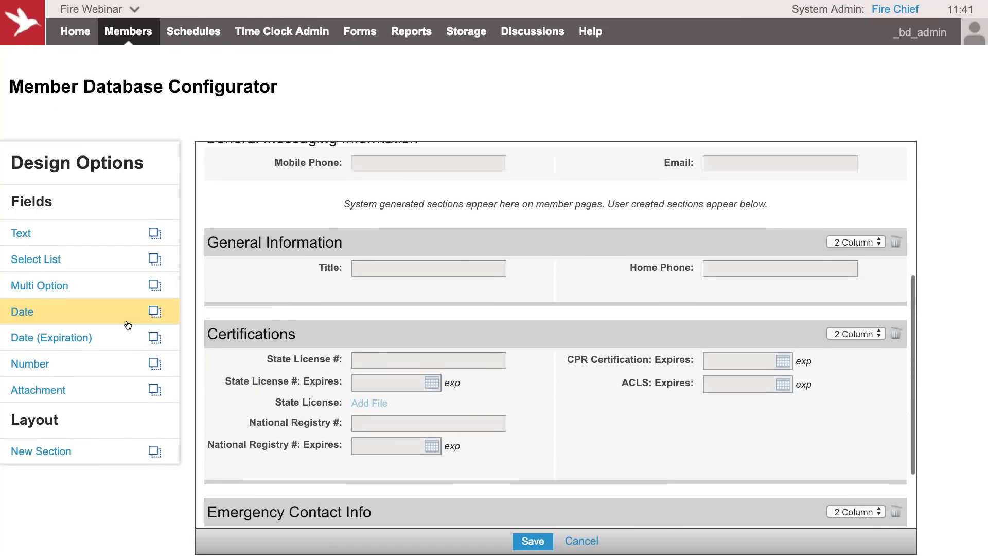
drag(105, 319, 573, 428)
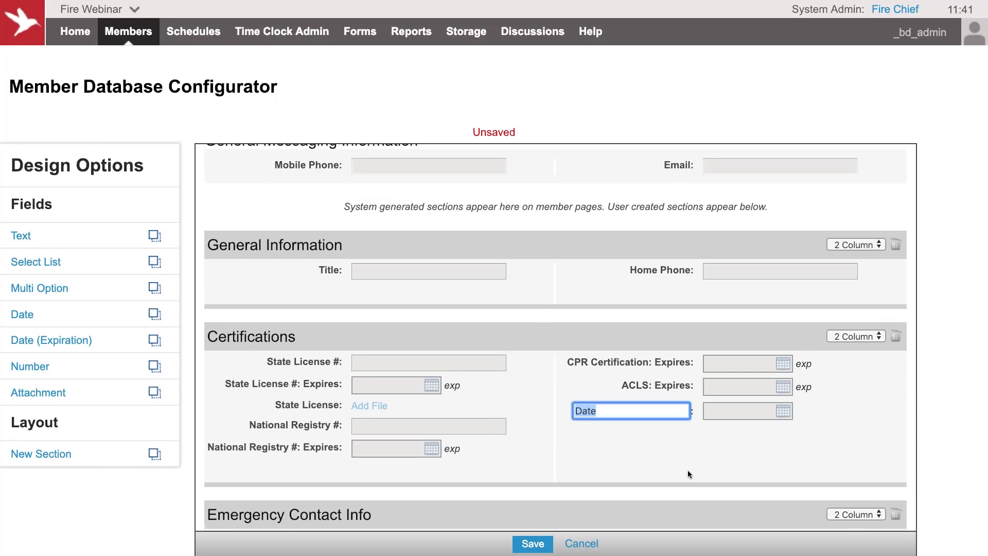
text(Last Outside C)
key(BackSpace)
text(Job OT)
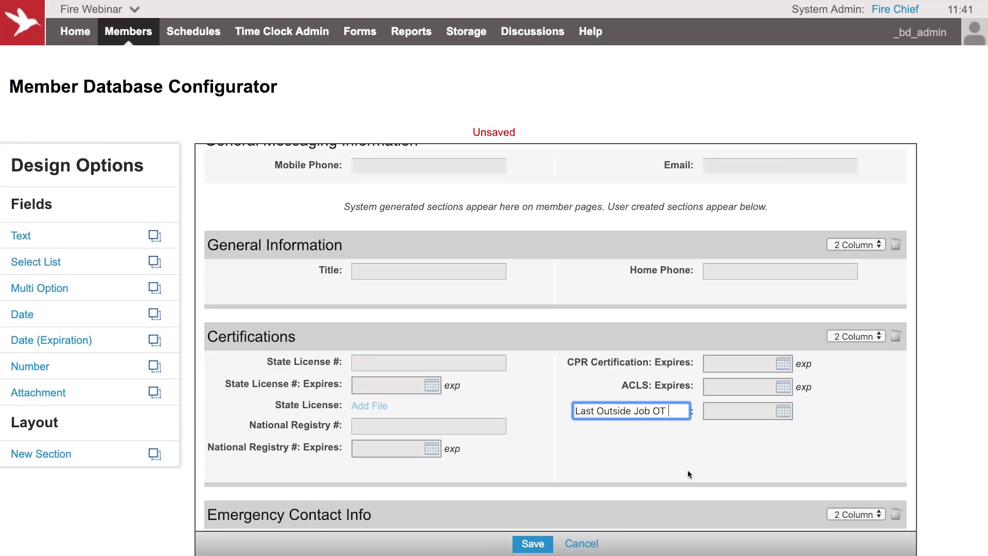
text( Accepted)
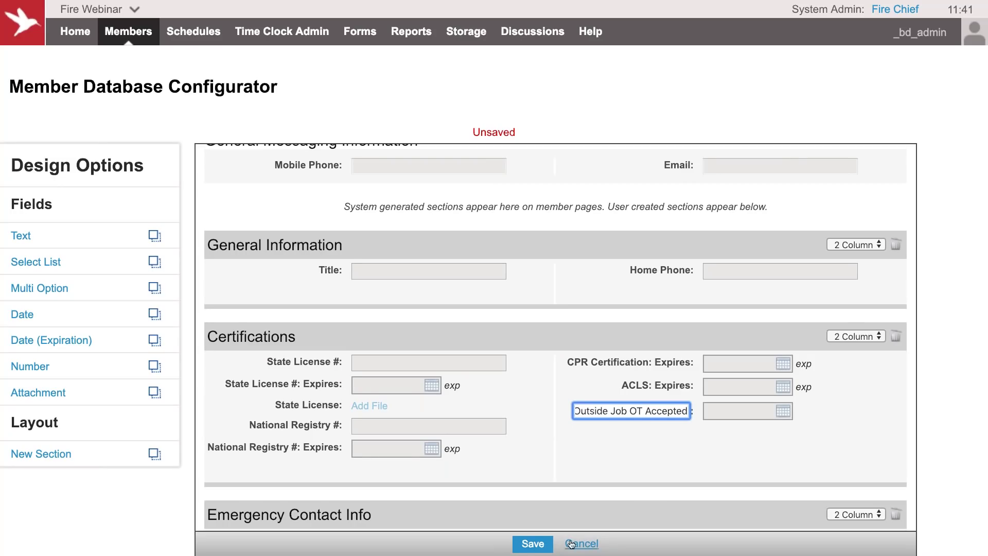
click(533, 544)
Open the Hourly Editor and add Last Outside Job OT Accepted to the member information shown in Member Availability.
mouse_move(167, 40)
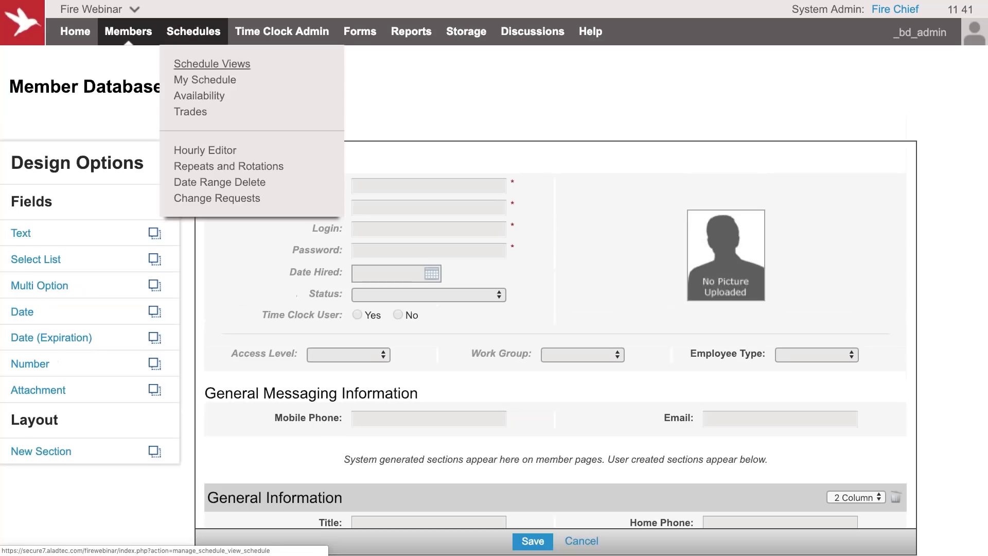
click(229, 152)
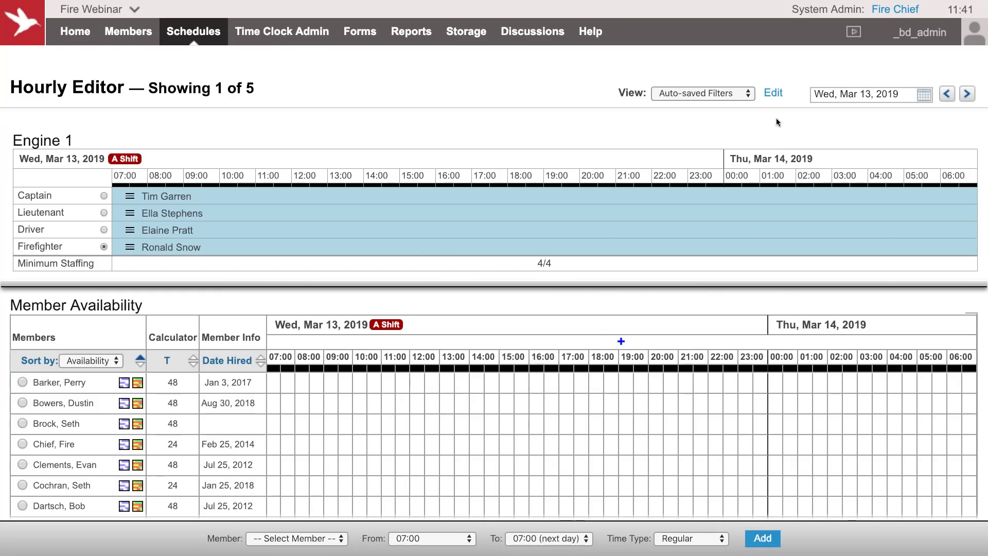
click(776, 94)
scroll(806, 298, down, 2)
scroll(806, 298, down, 2)
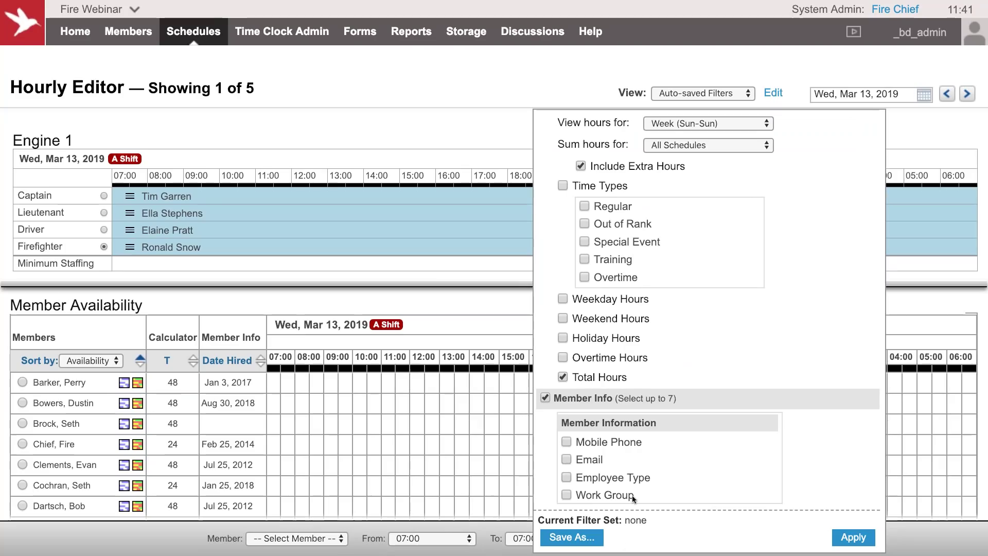
scroll(637, 484, down, 5)
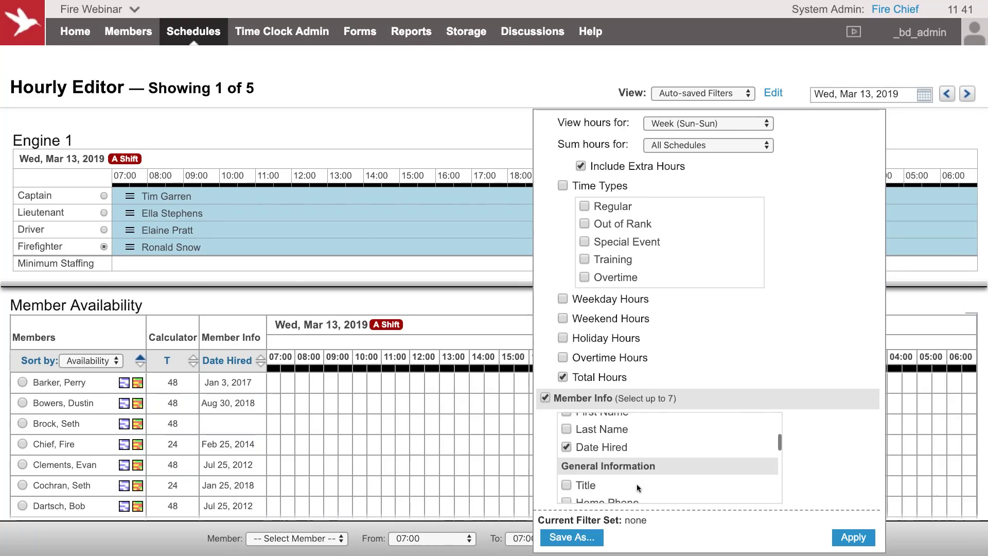
scroll(637, 484, down, 5)
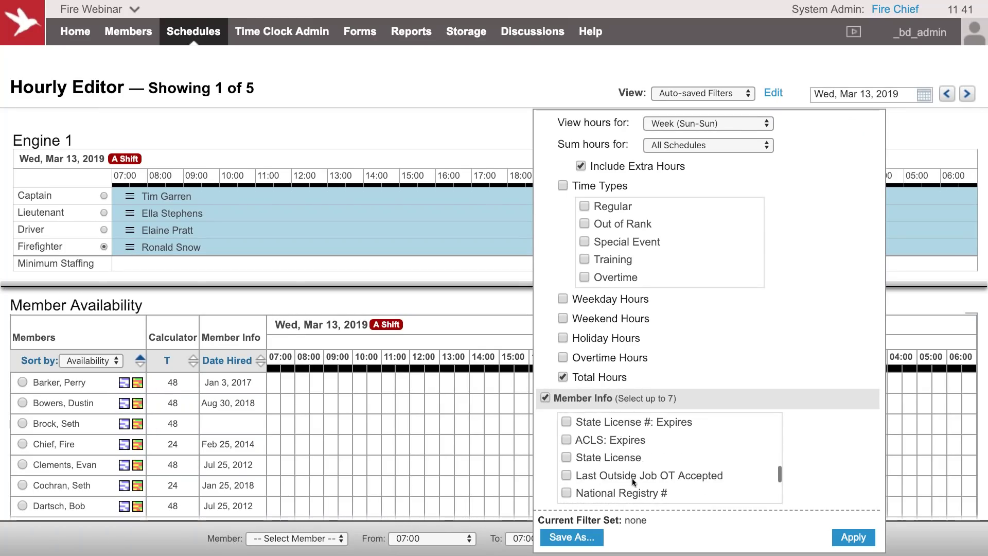
click(619, 453)
click(854, 538)
Set Last Outside Job OT Accepted to Mar 12, 2019 for the first listed member and Mar 4, 2019 for the second.
click(308, 387)
click(482, 486)
key(Return)
click(319, 399)
click(460, 362)
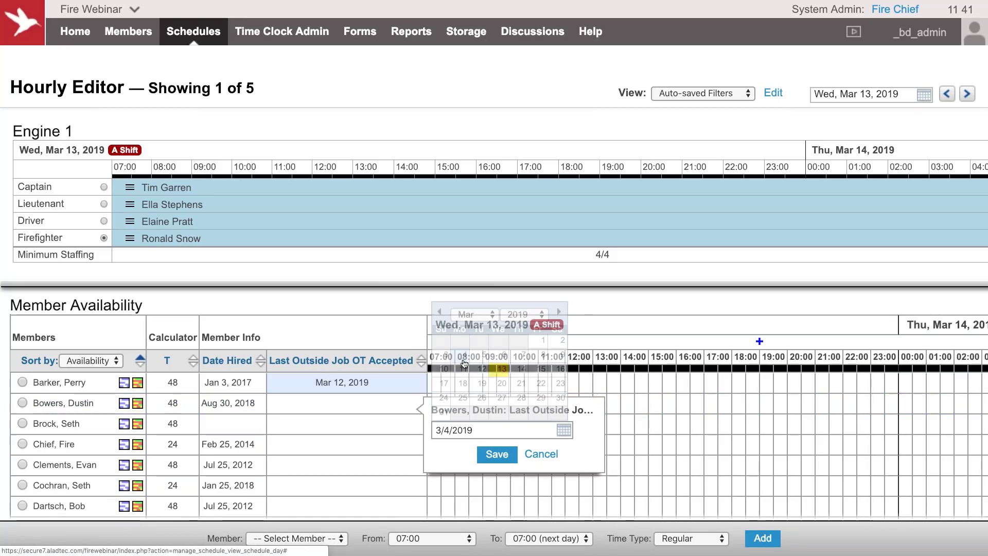
click(494, 458)
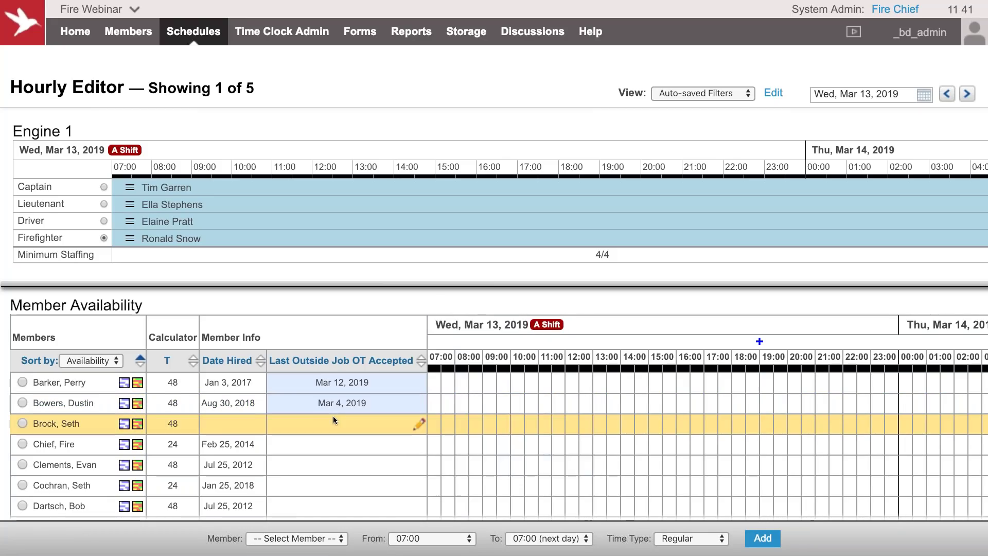
Set Last Outside Job OT Accepted to Dec 5, 2018 for the third listed member and save it.
click(336, 421)
click(439, 332)
click(439, 332)
click(440, 332)
click(501, 375)
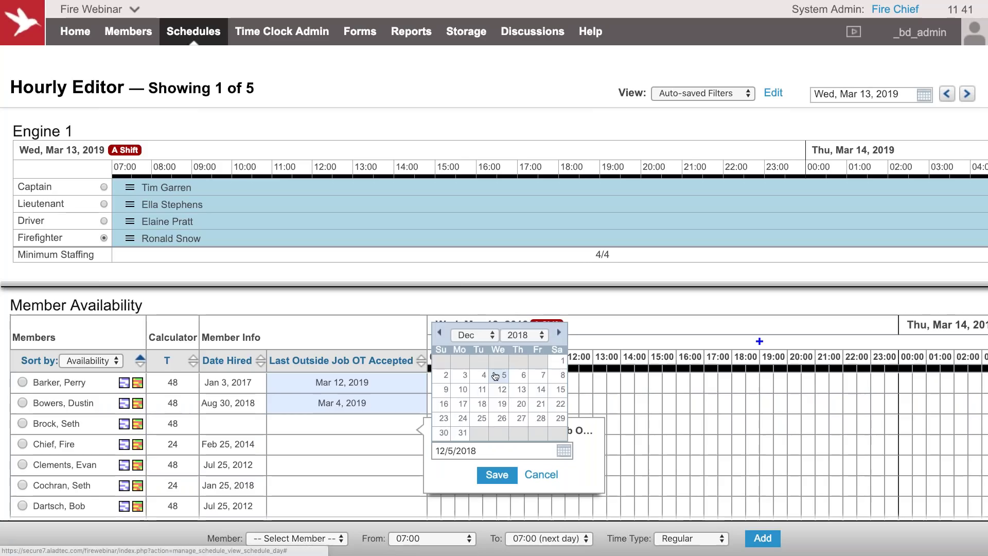
click(495, 474)
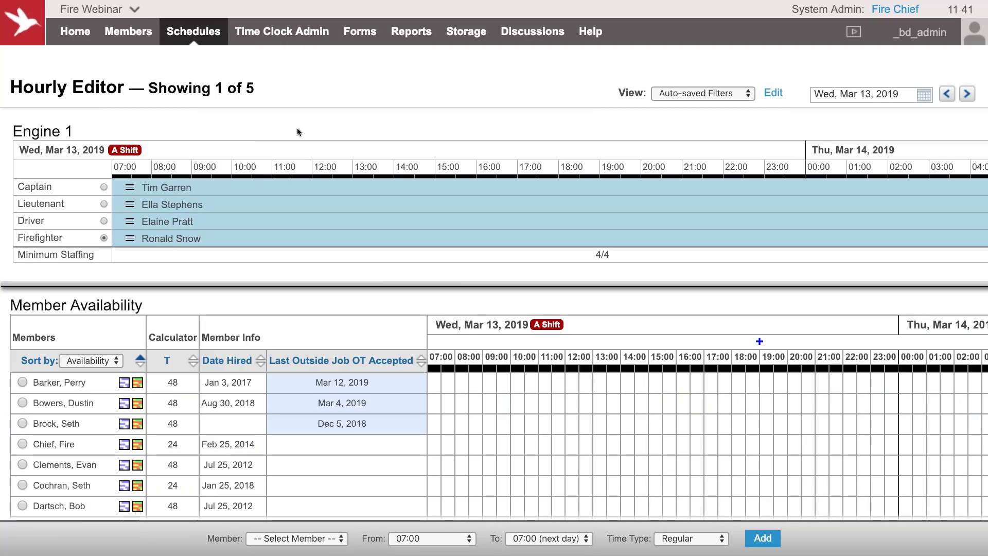
Return to the home page and open the Access Levels settings in the system setup.
click(75, 31)
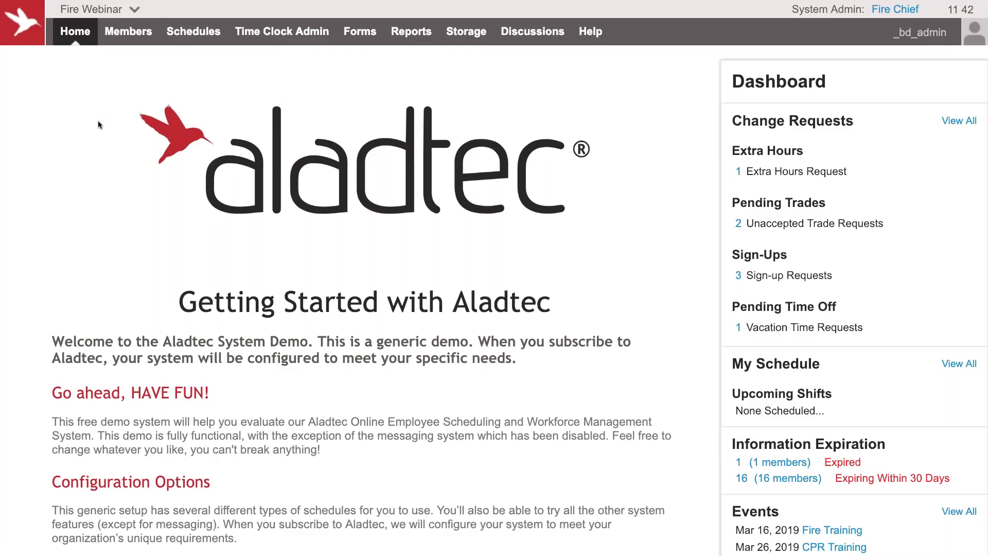
click(94, 10)
click(85, 37)
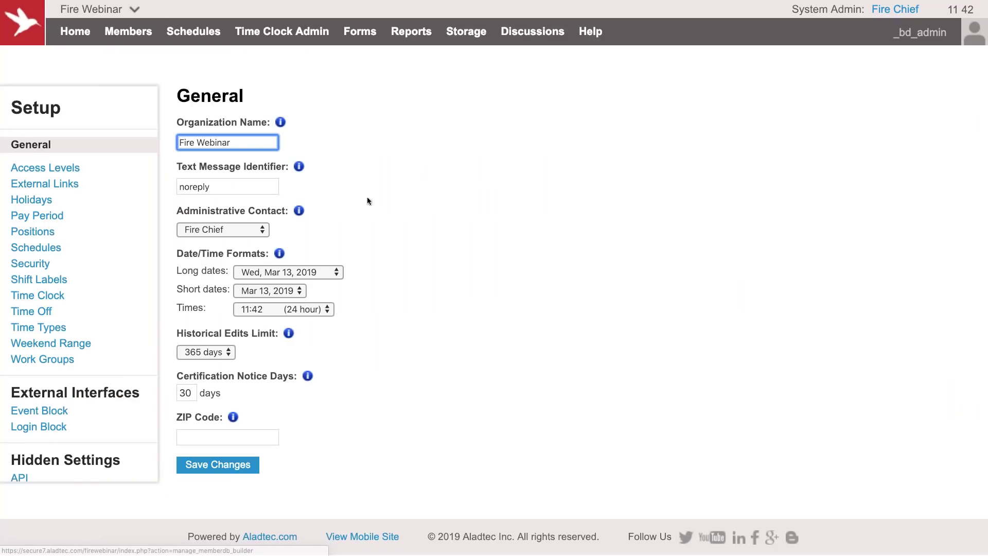
click(76, 174)
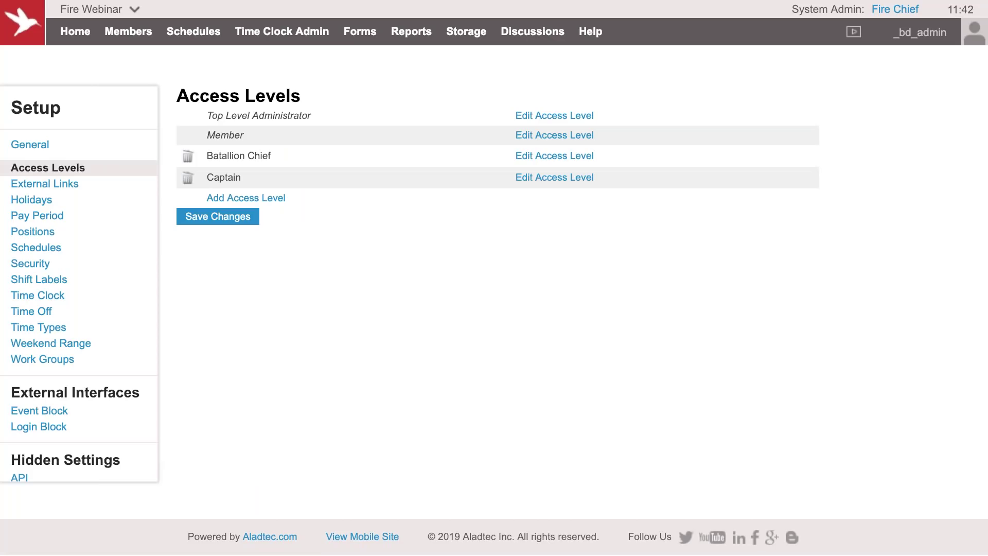
Examine the Batallion Chief access level's permissions from Schedule Authority through Security, and collapse it without changes.
click(583, 157)
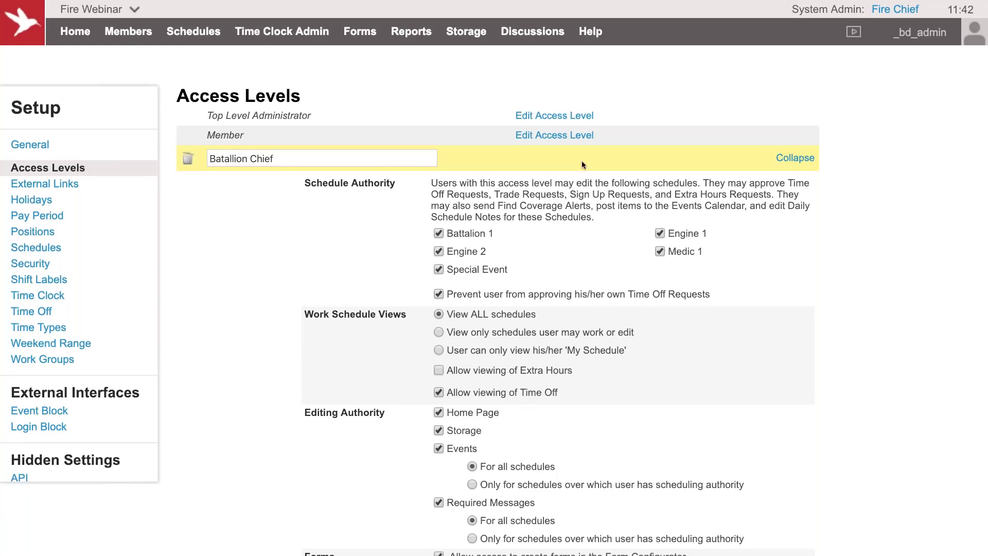
click(795, 158)
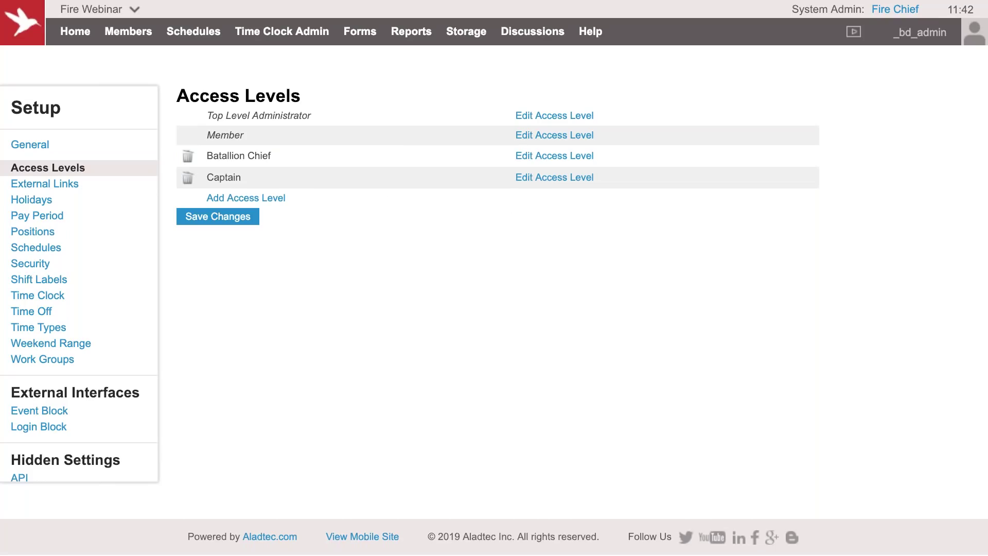
click(582, 156)
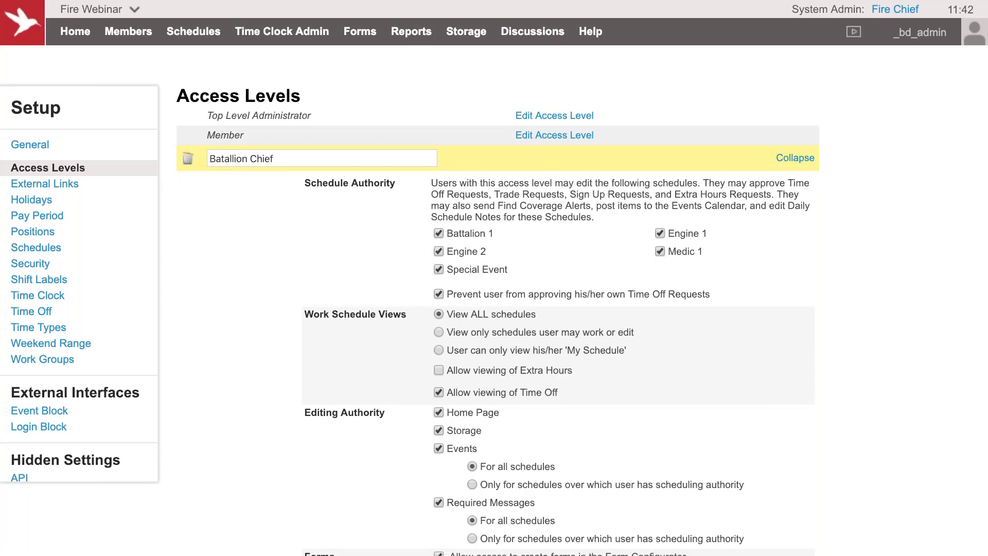
scroll(514, 308, down, 3)
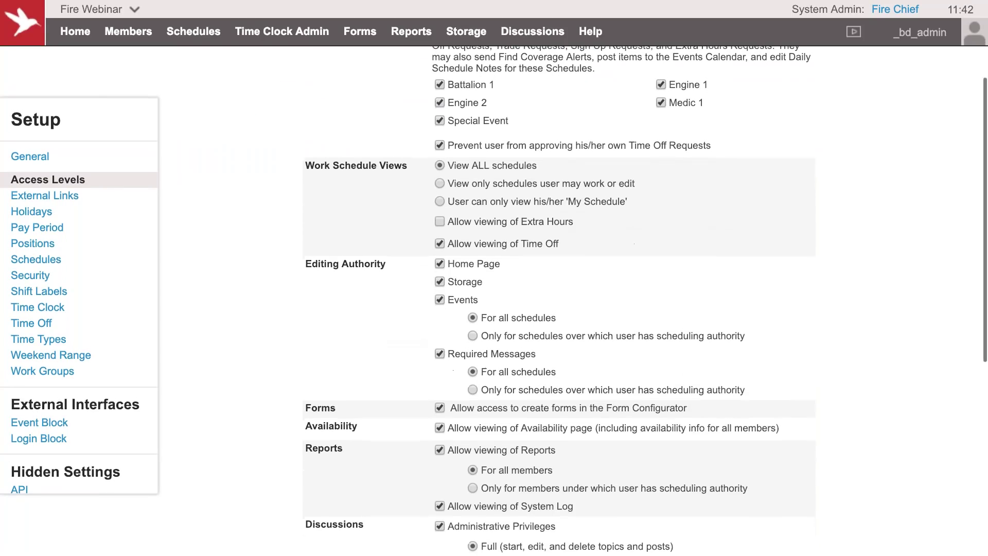
scroll(515, 309, down, 1)
scroll(515, 309, down, 1)
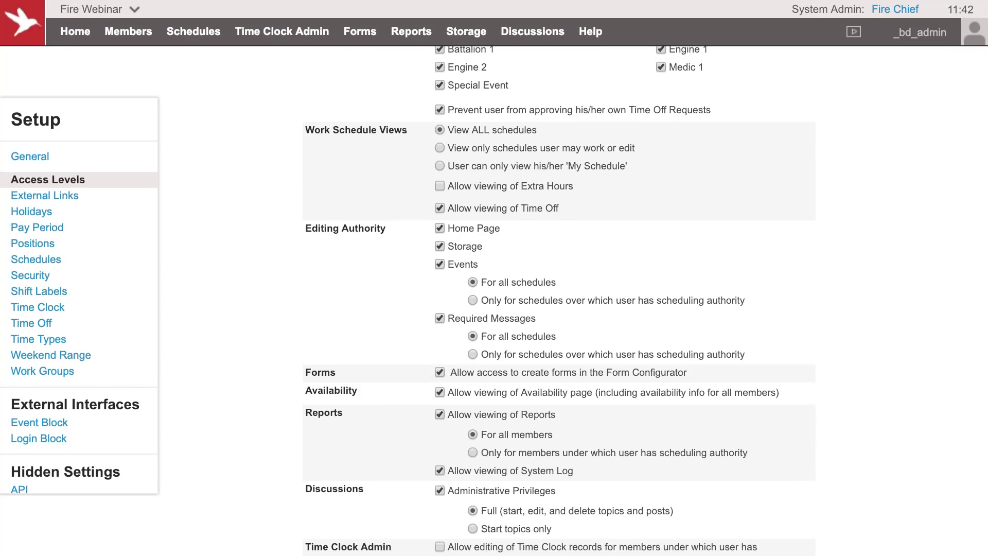
scroll(515, 309, down, 3)
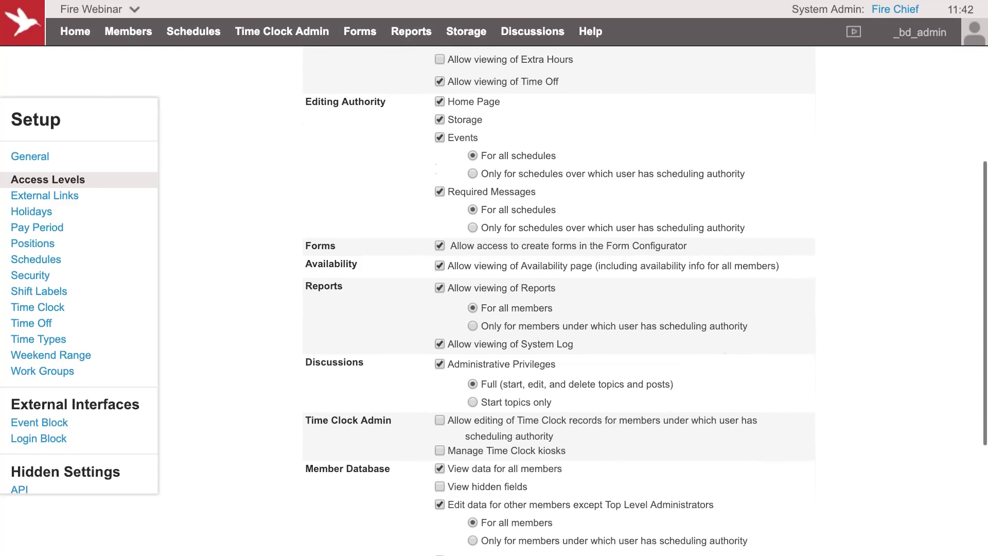
scroll(515, 308, down, 3)
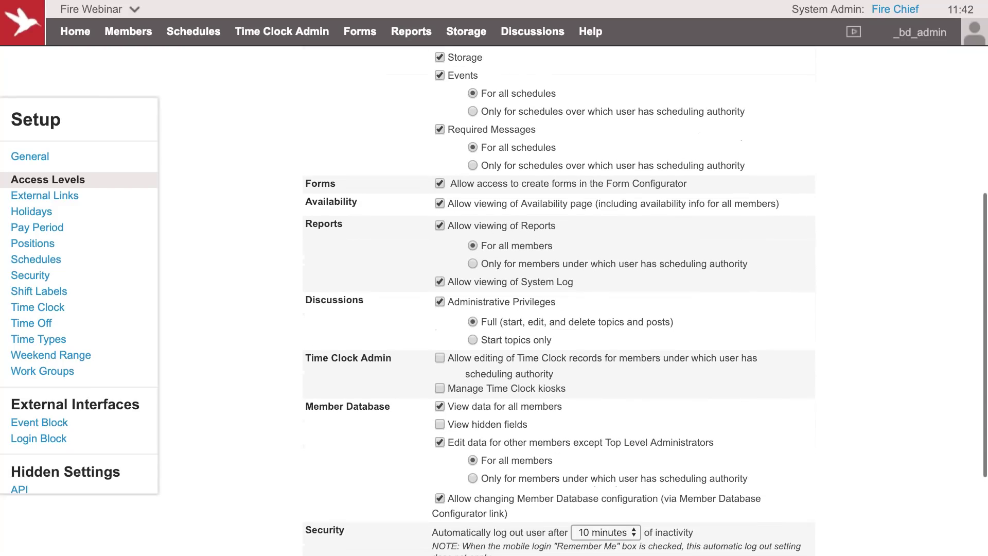
scroll(515, 309, up, 9)
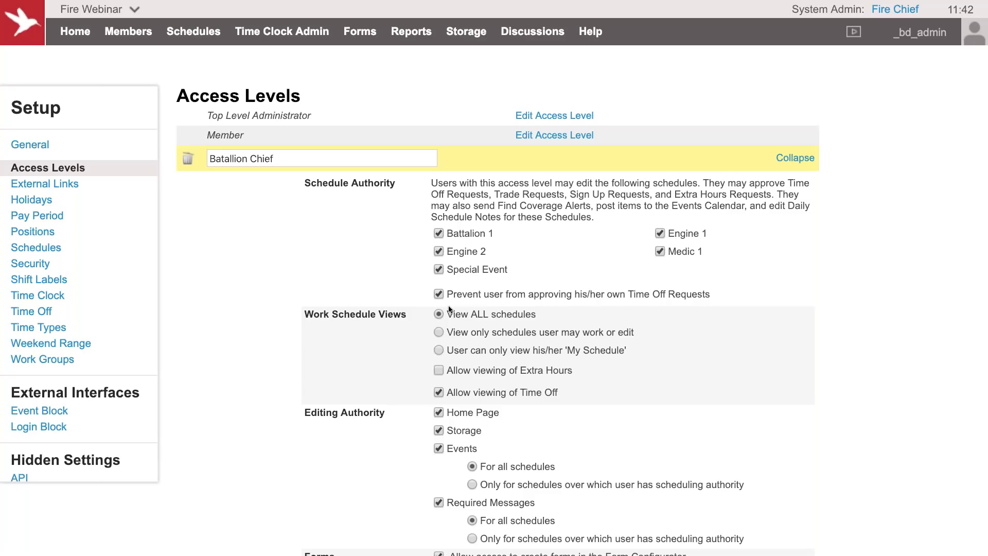
click(796, 159)
Show the Member Database in the Account Info view and open the first listed Batallion Chief's record for editing.
click(149, 64)
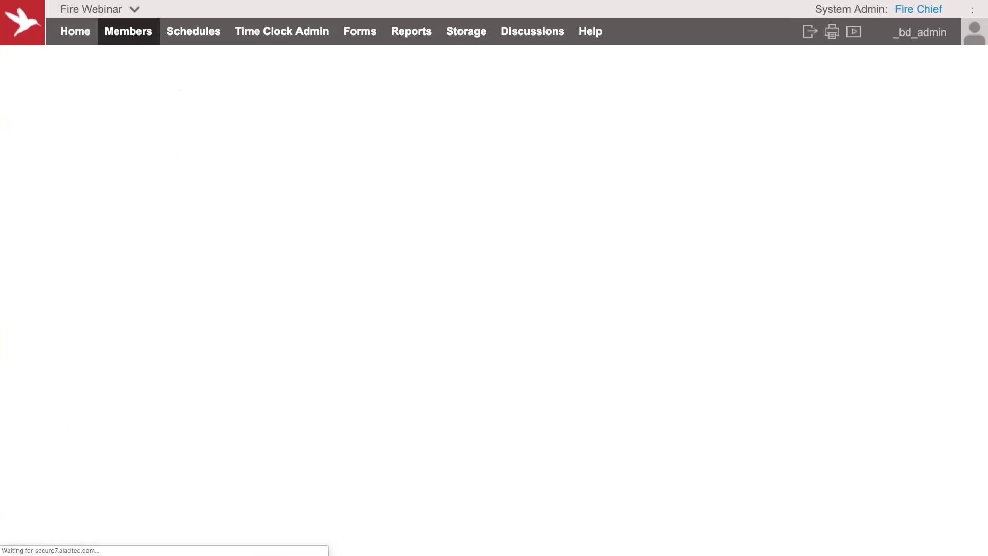
click(829, 96)
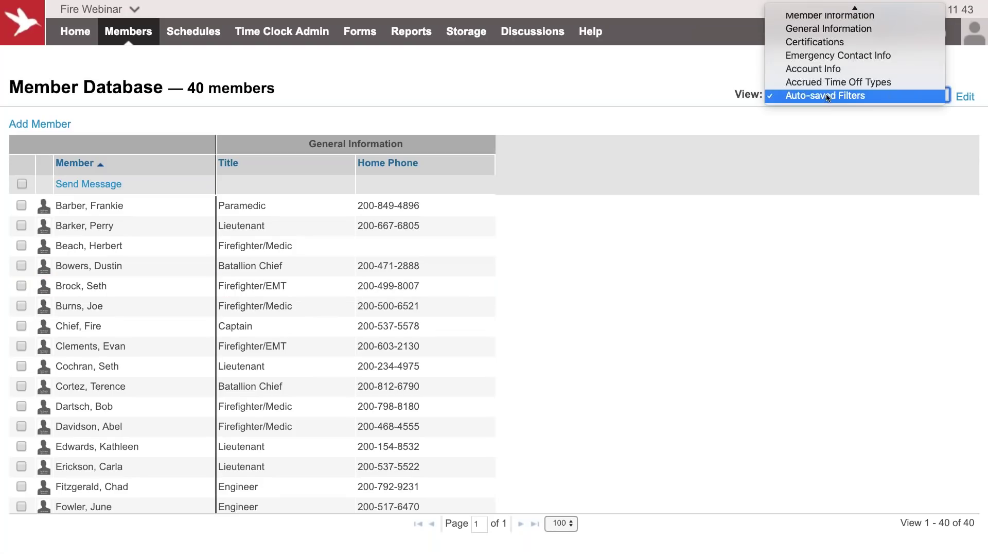
click(824, 74)
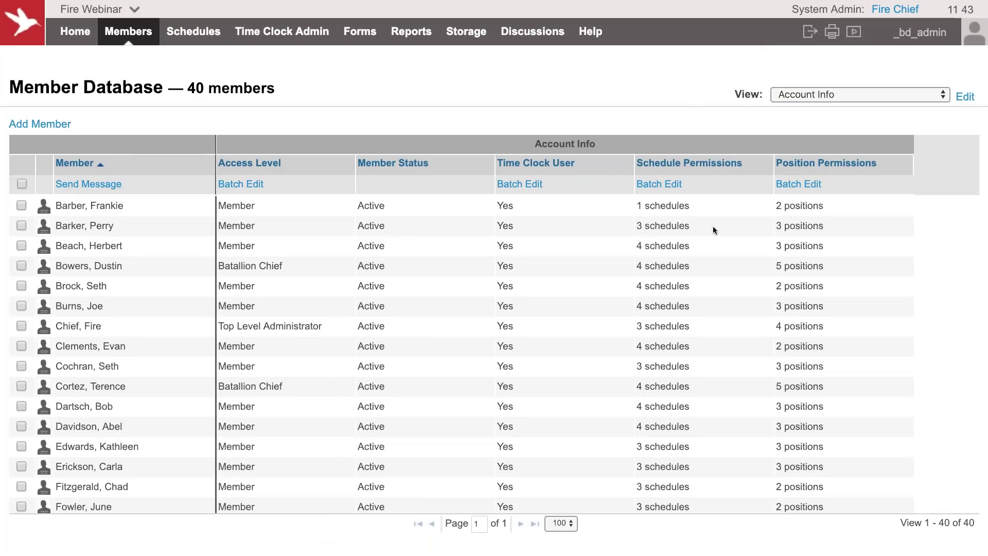
click(60, 266)
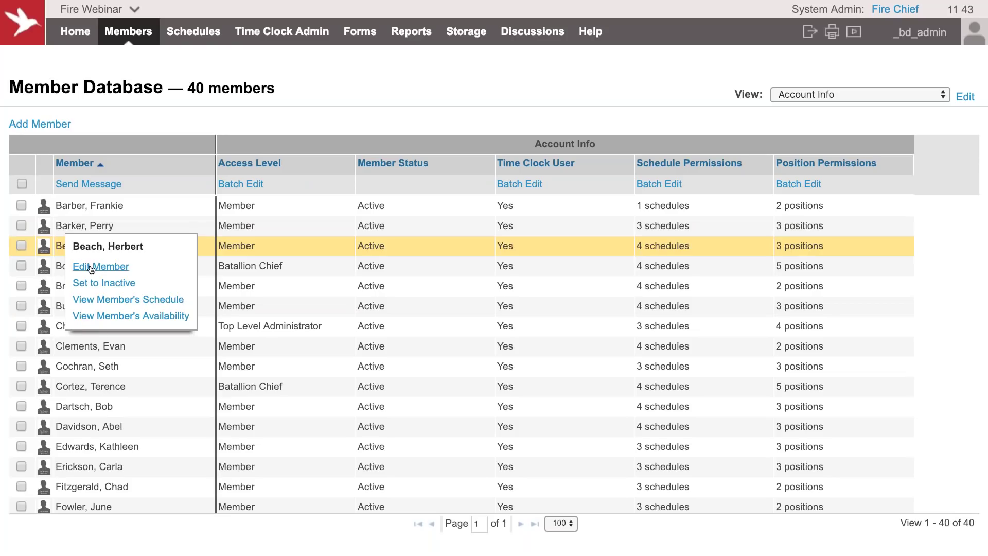
click(100, 287)
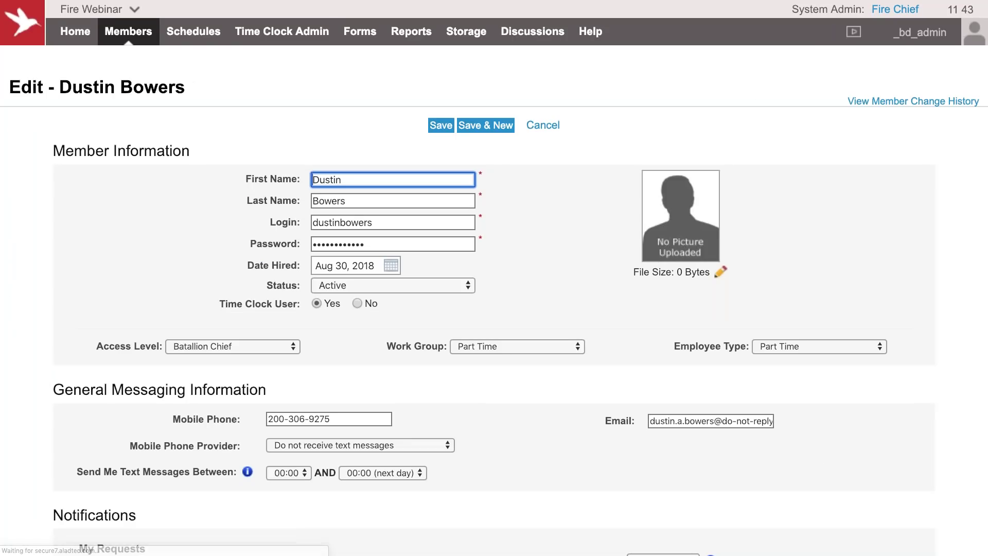
Base the member's notifications of other members' requests on Work Group.
scroll(497, 497, down, 6)
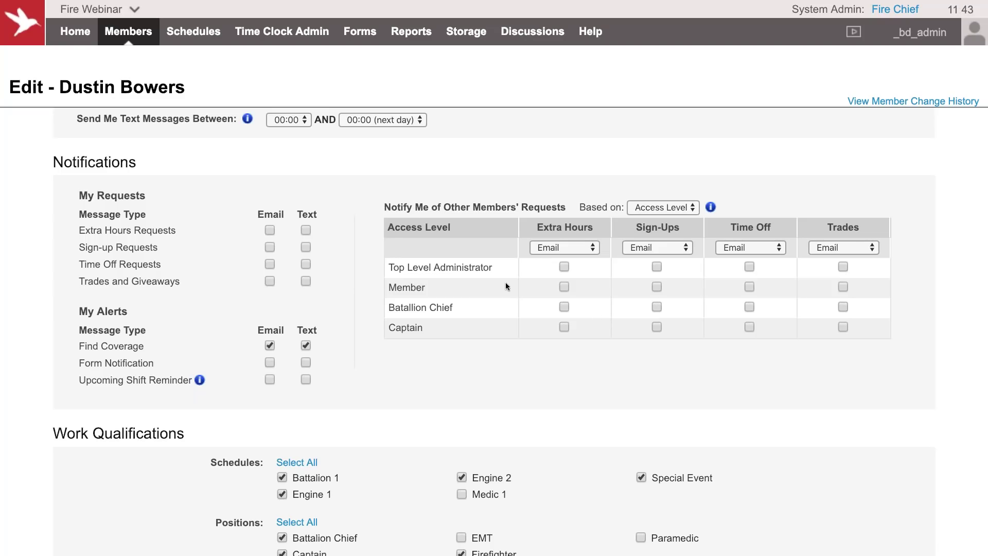
drag(384, 204, 566, 205)
click(564, 198)
click(657, 206)
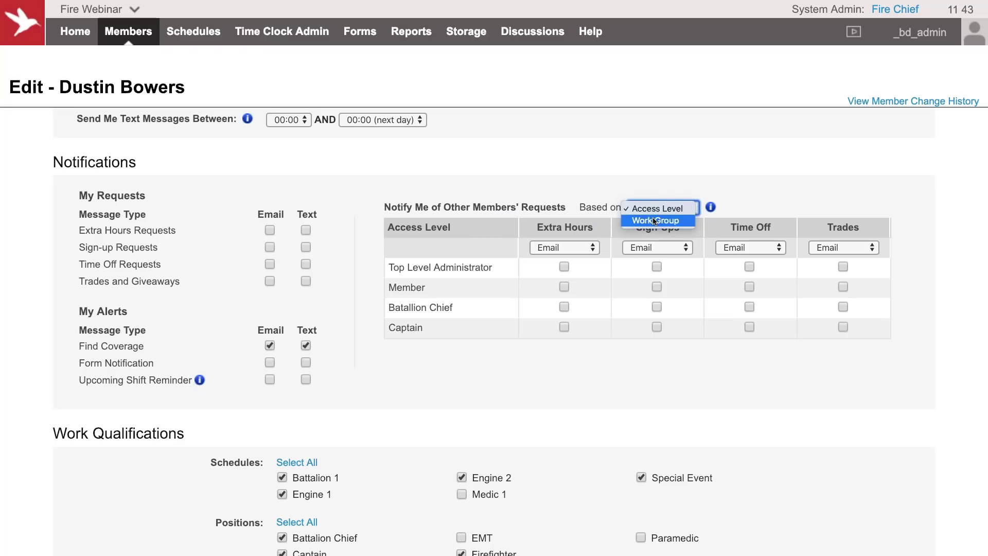
click(661, 217)
click(658, 208)
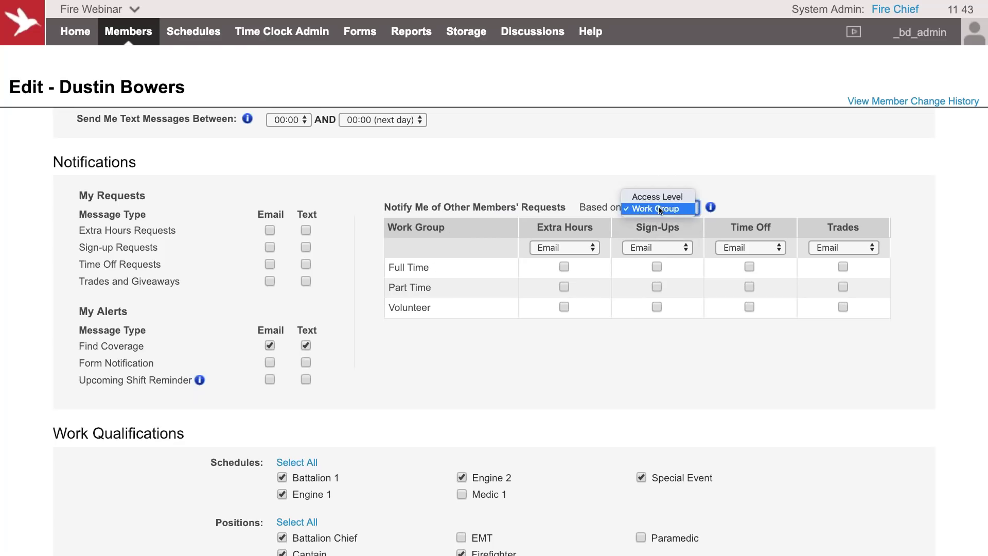
click(661, 208)
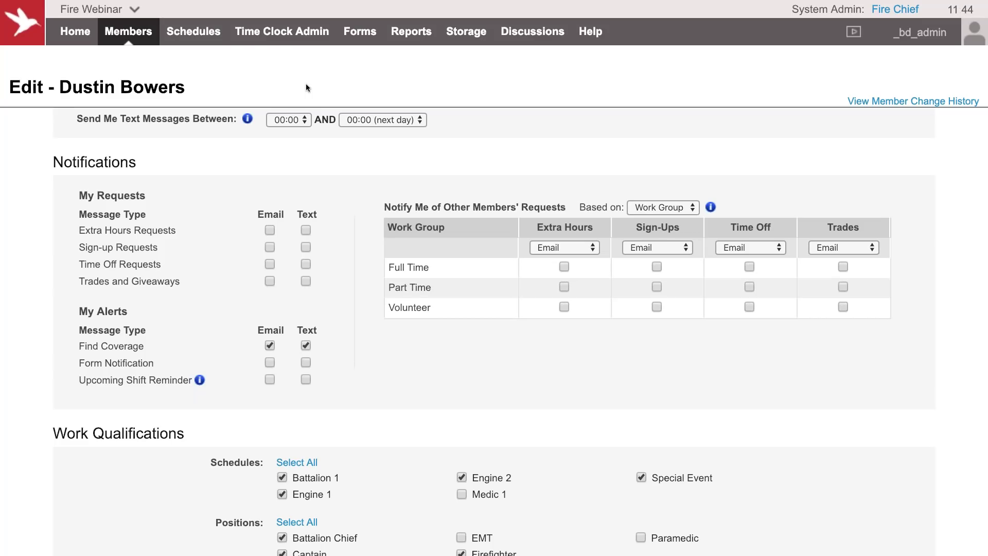
Leave the member record, open the Time Clock Kiosks management page and view the linked Time Clock Kiosk page.
mouse_move(265, 31)
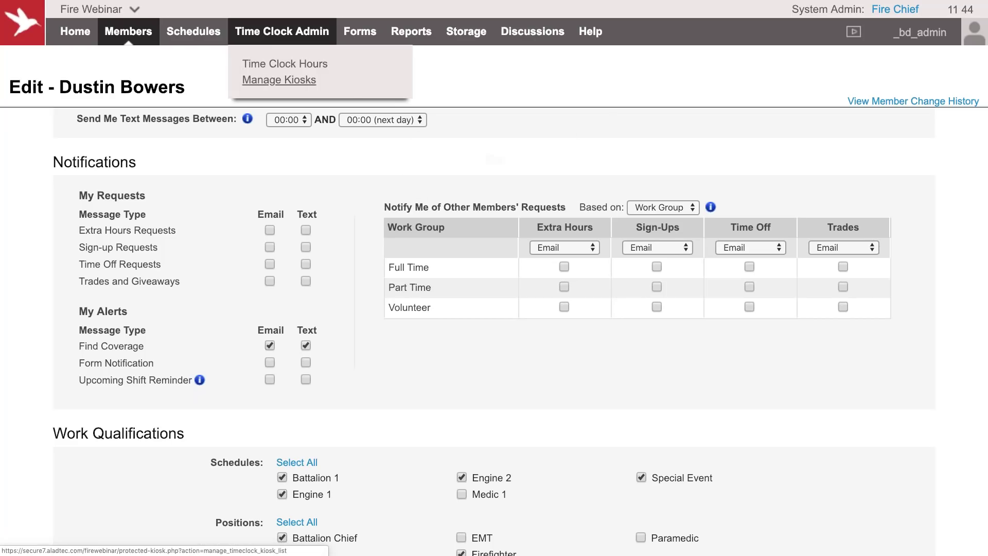
click(279, 80)
click(566, 183)
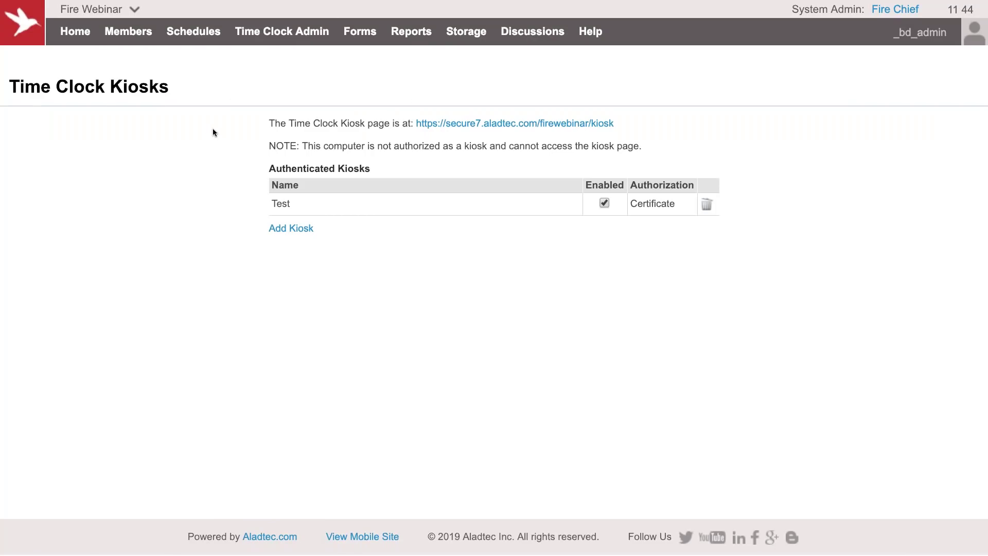
click(517, 129)
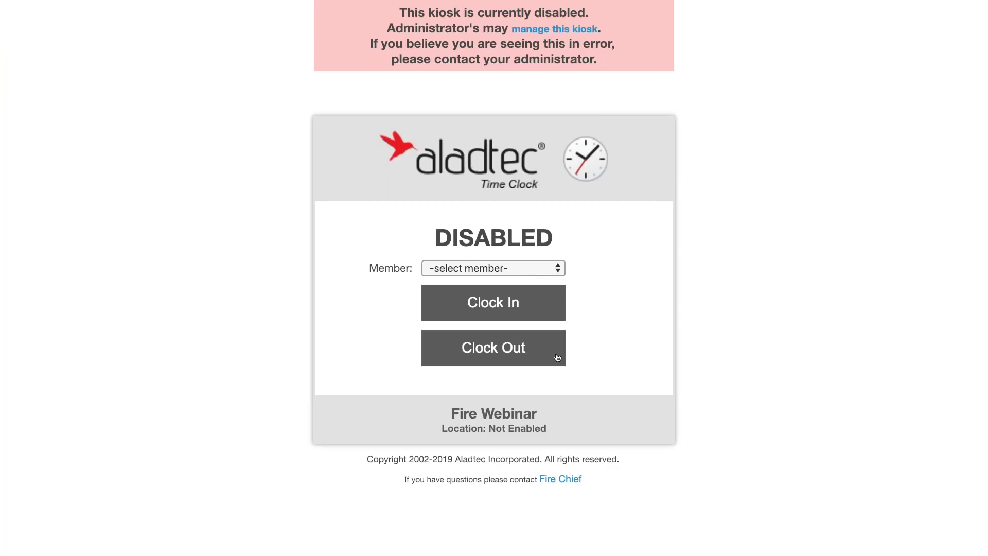
mouse_move(236, 3)
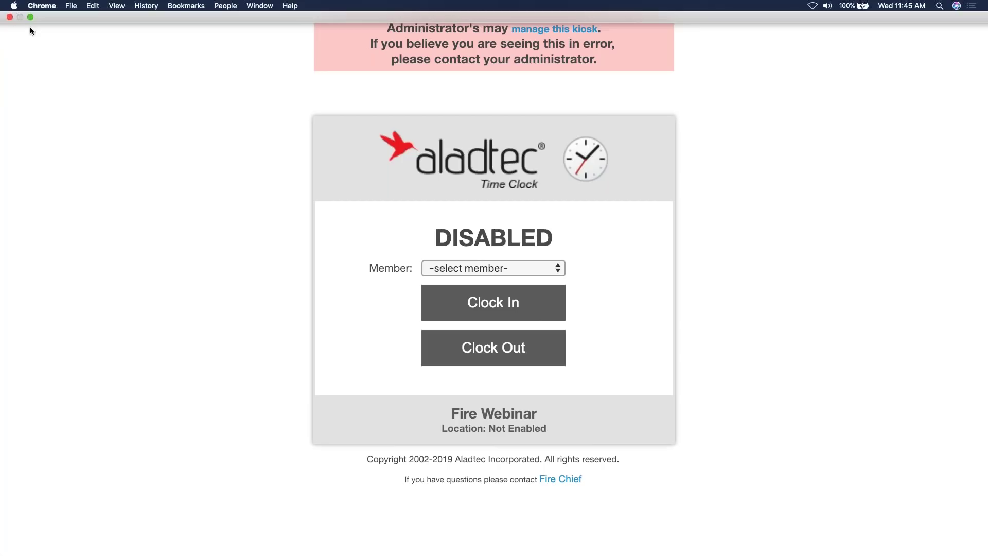
key(ctrl+Left)
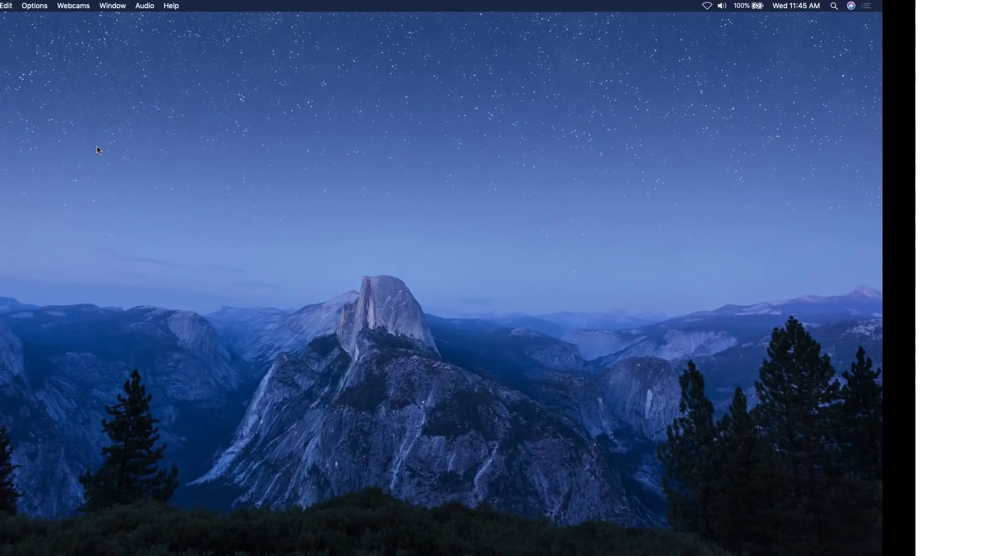
key(ctrl+Right)
click(8, 17)
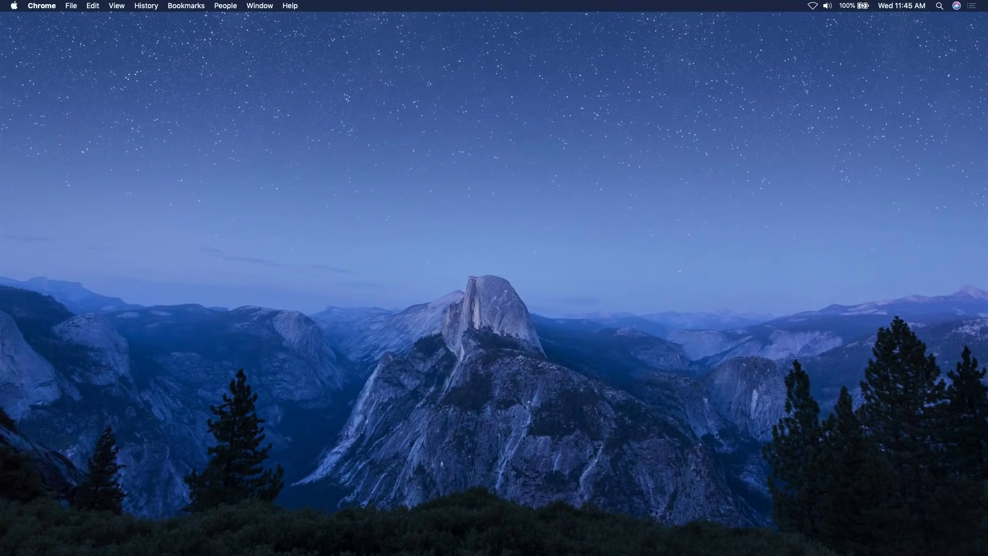
key(super+shift+t)
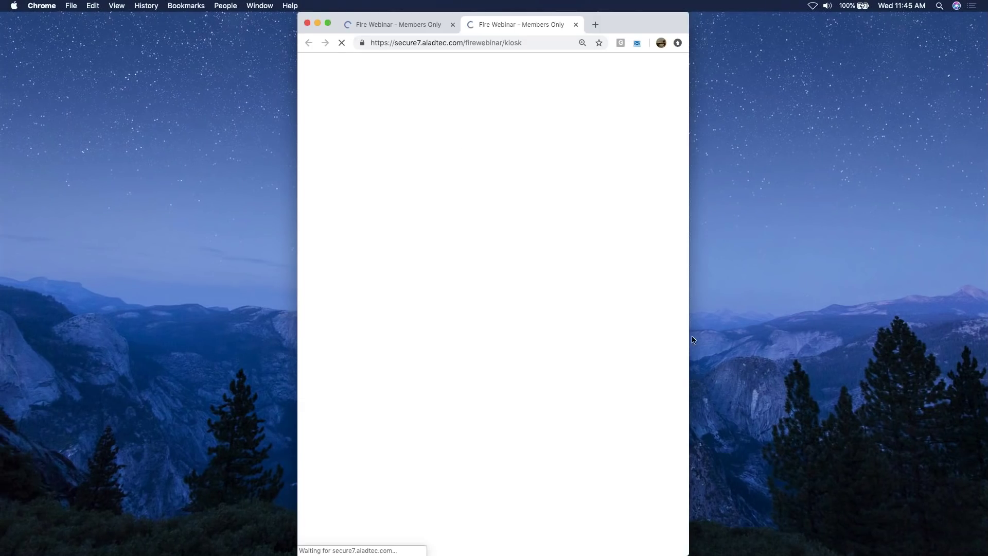
Return to the Fire Webinar admin tab in full screen and view the Time Clock Hours across to the clock-in and clock-out columns.
click(388, 27)
click(328, 22)
mouse_move(296, 39)
click(285, 63)
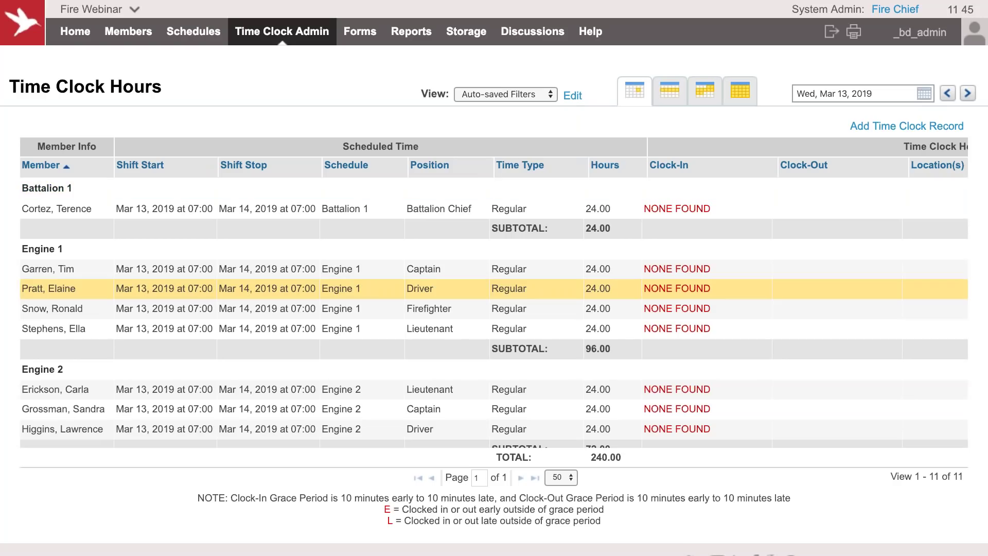
scroll(494, 289, right, 3)
Review the Time Clock settings in the system setup, covering kiosks, grace periods and paycodes, and return to the home page.
mouse_move(119, 28)
mouse_move(98, 9)
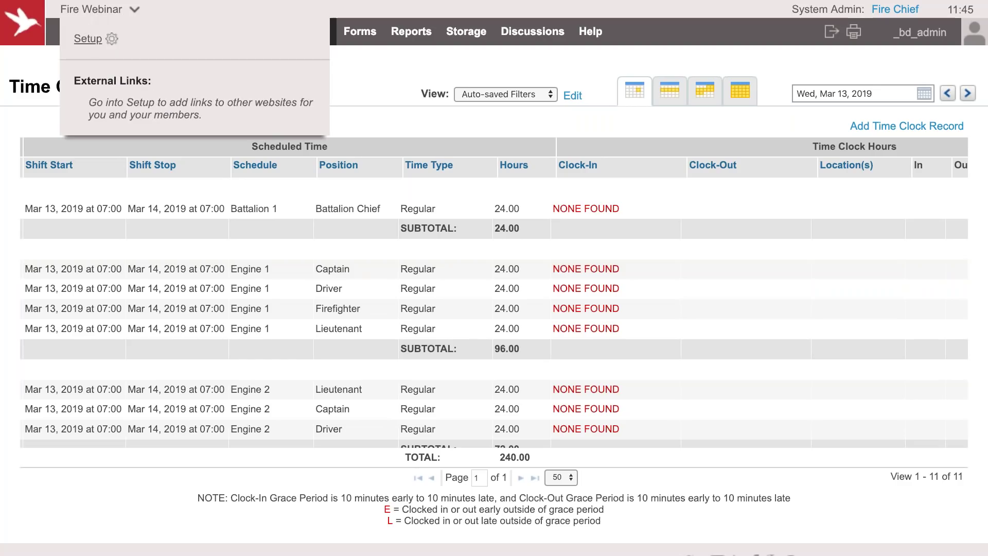
click(84, 36)
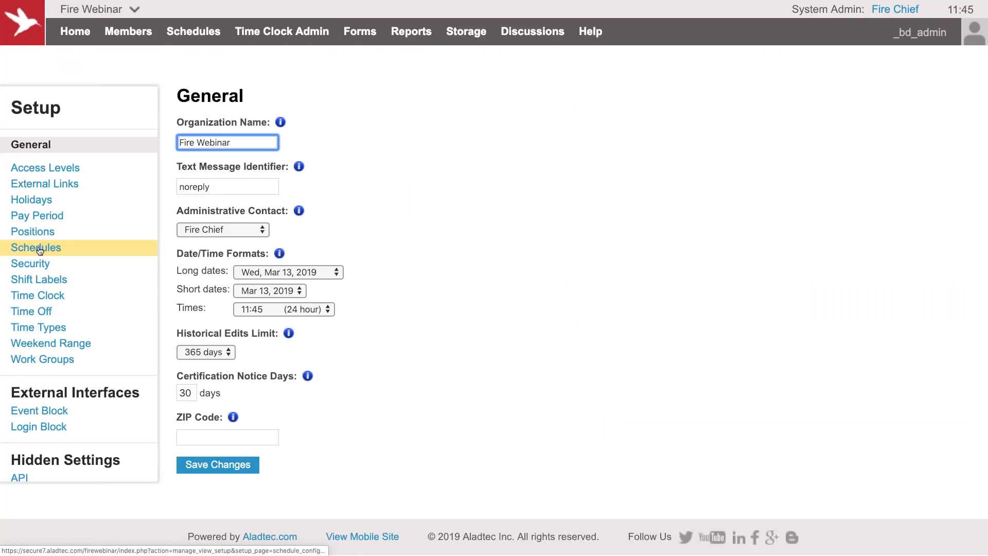
click(47, 301)
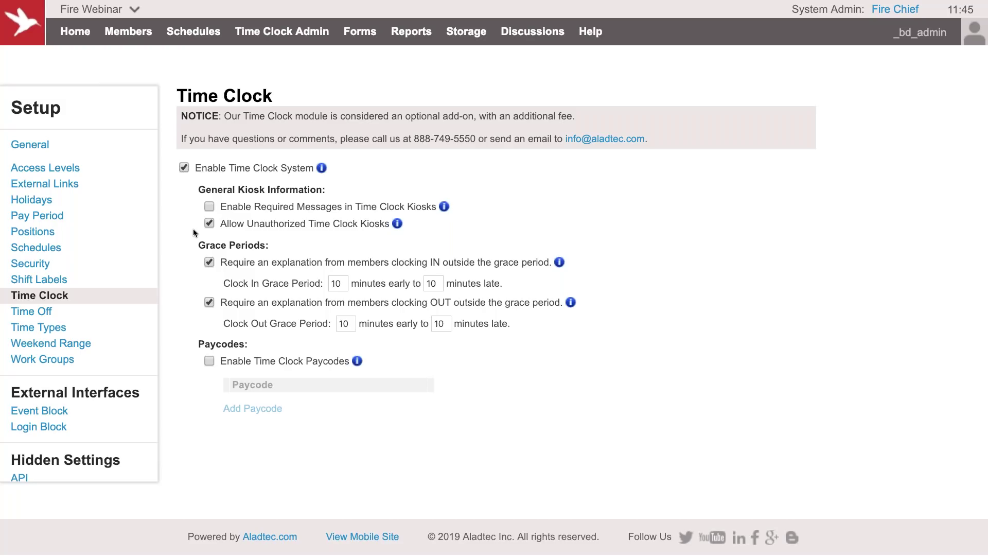
click(77, 34)
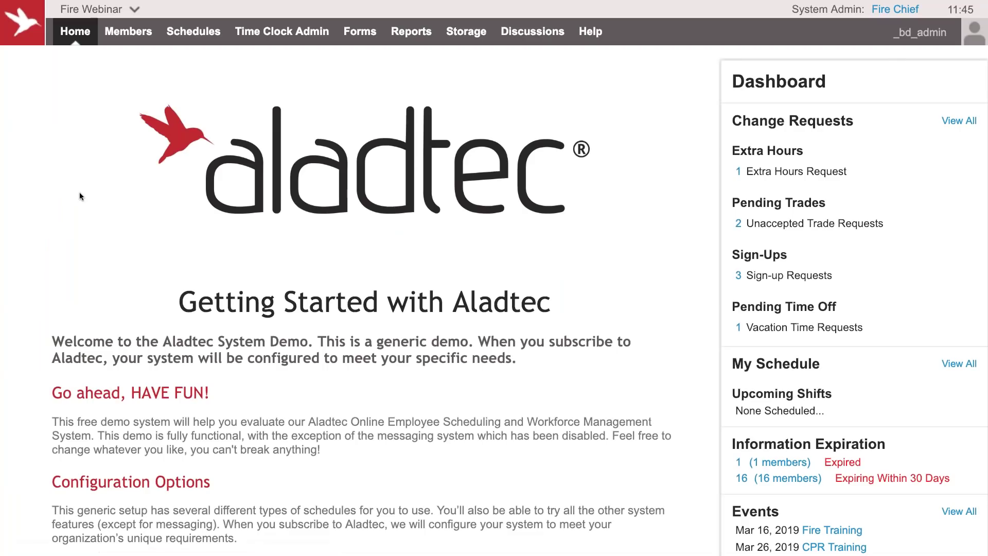